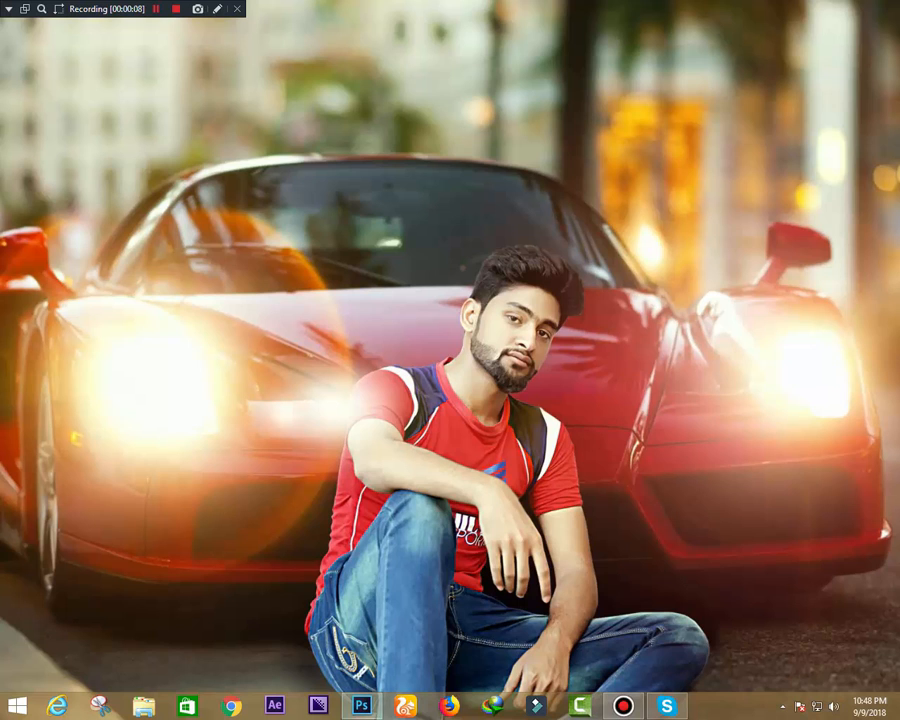
Switch to Photoshop with the model photo open, activate the Move tool and hide the screen recorder's toolbar
left_click(362, 706)
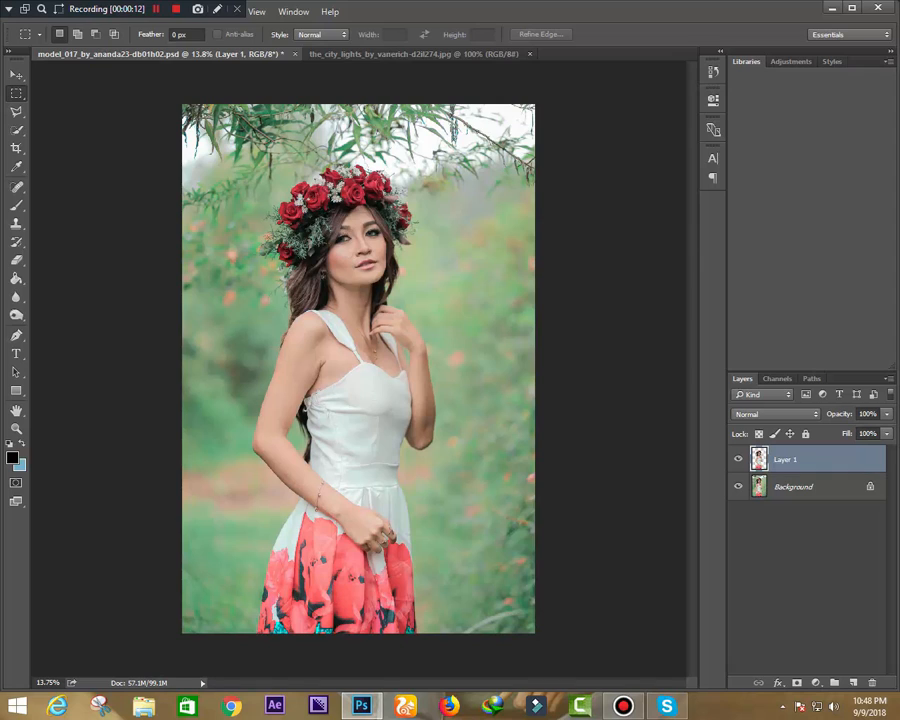
left_click_drag(107, 9, 523, 9)
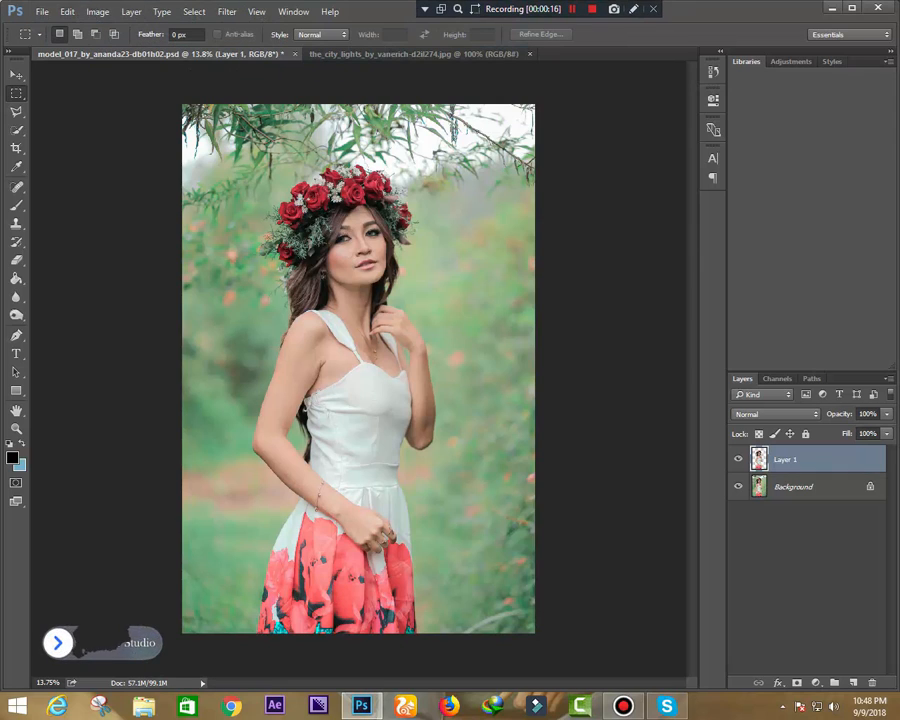
key("v")
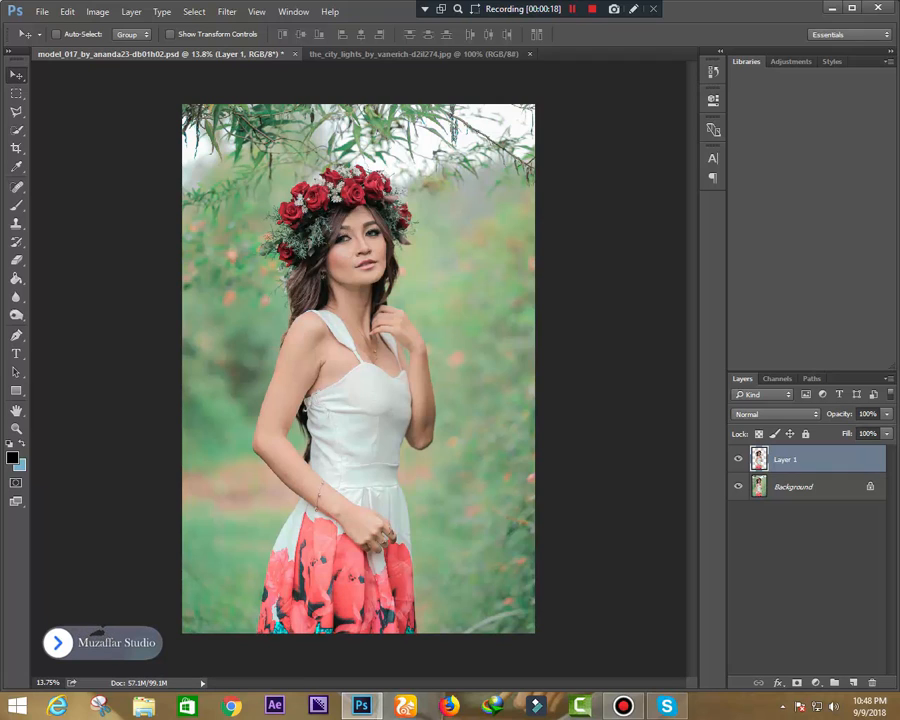
left_click(425, 9)
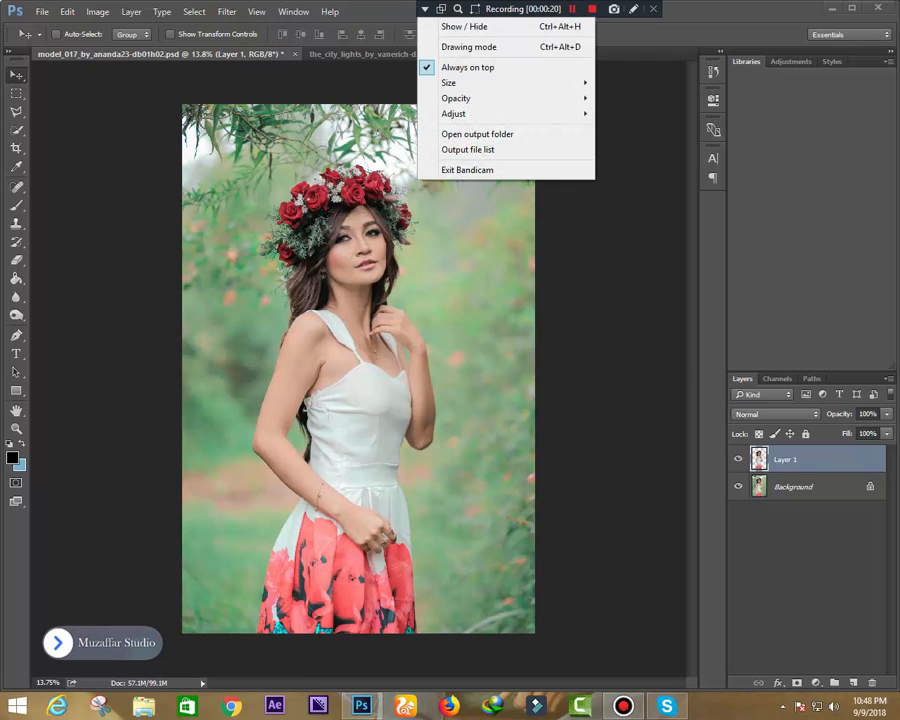
left_click(464, 26)
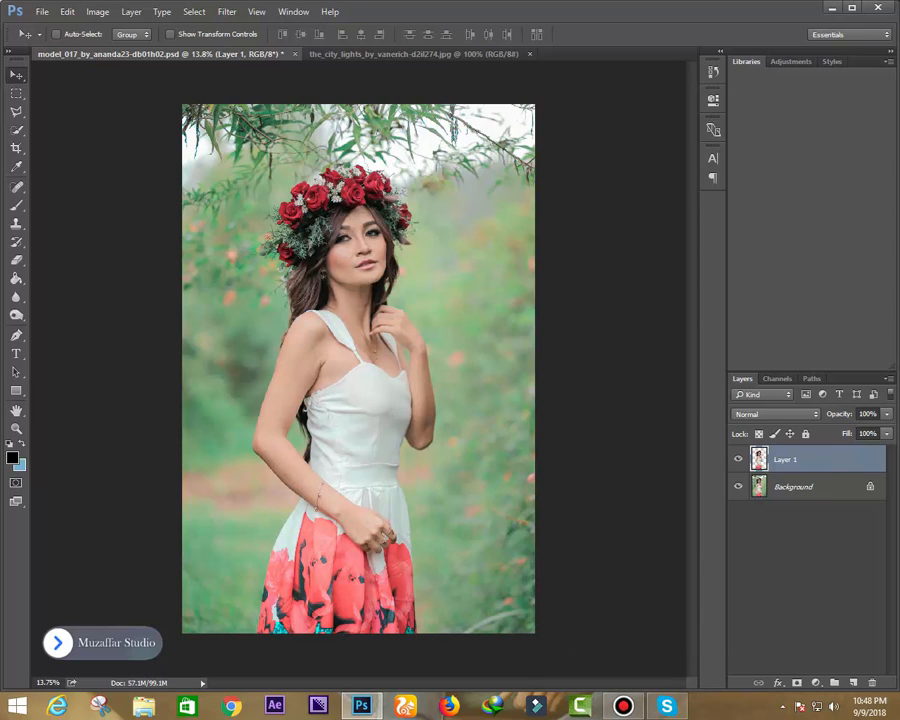
Inspect the model cutout on Layer 1 by loading its outline as a selection and temporarily hiding the Background layer
left_click(759, 459, "ctrl")
scroll(281, 231, "up", 5)
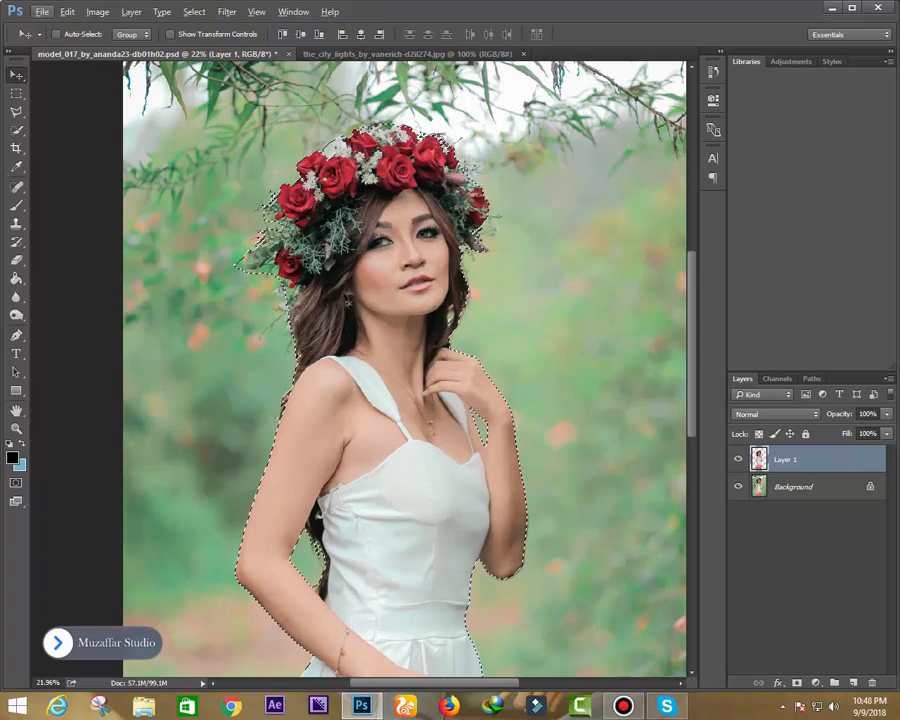
scroll(281, 236, "down", 3)
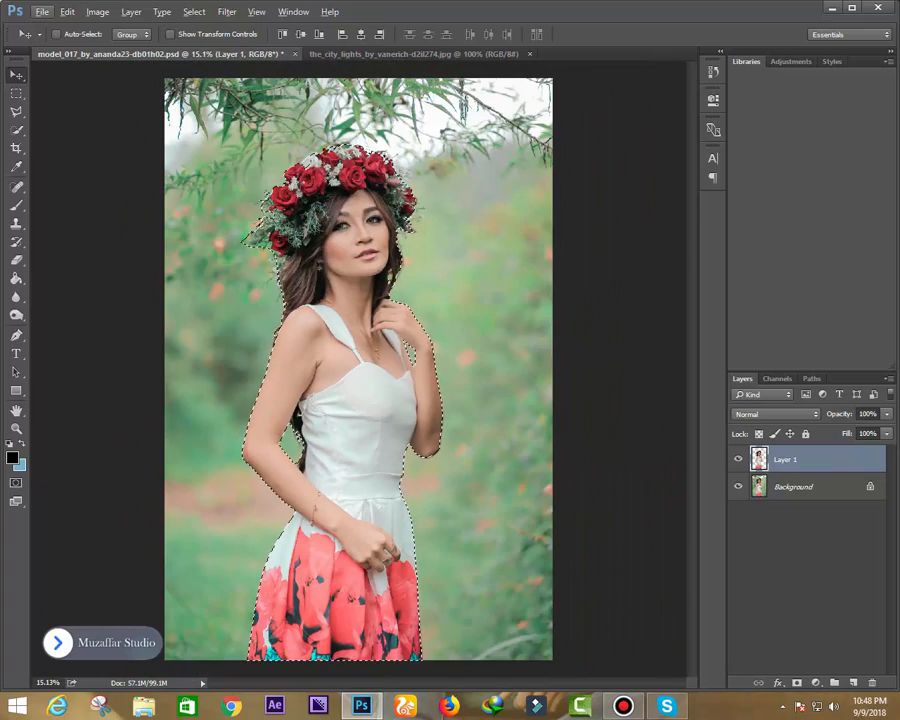
left_click(738, 486)
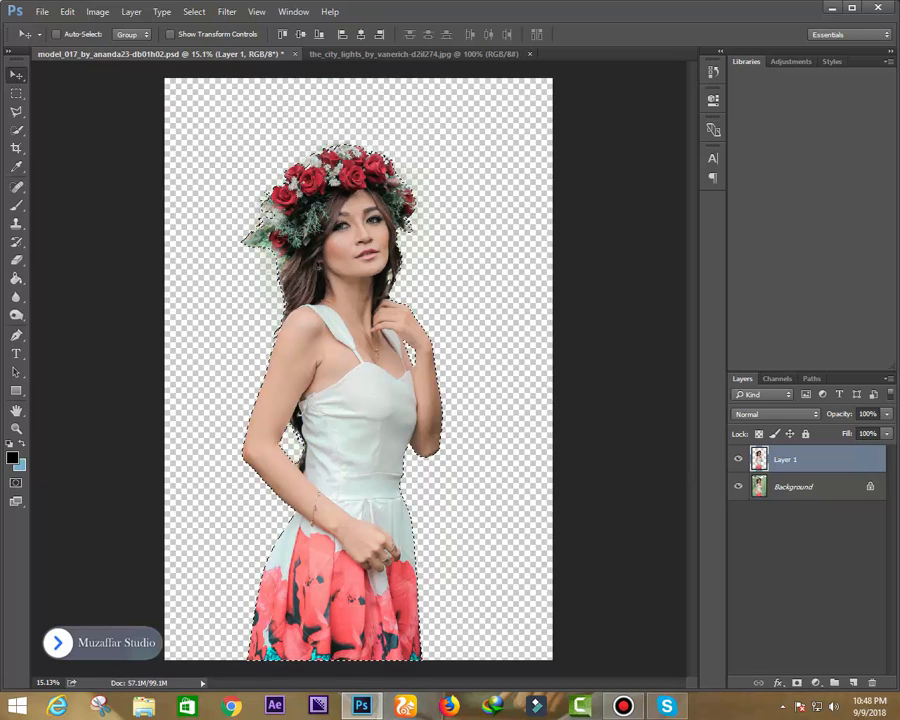
left_click(738, 486)
key("ctrl+d")
scroll(358, 369, "down", 1)
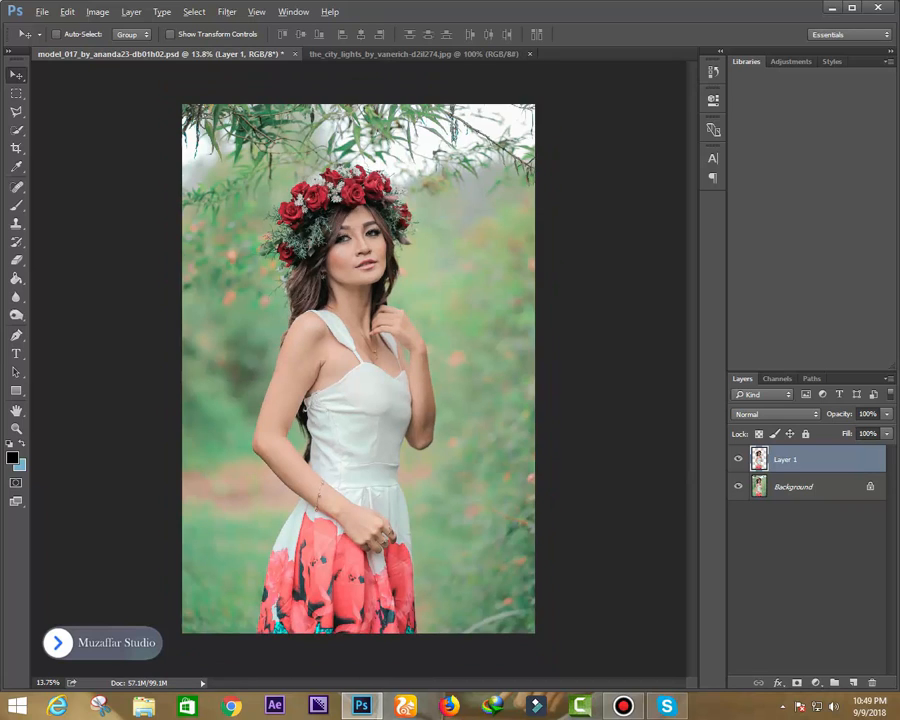
scroll(358, 369, "up", 1)
Make the Background layer active in the model document and switch to the city lights image
left_click(762, 484)
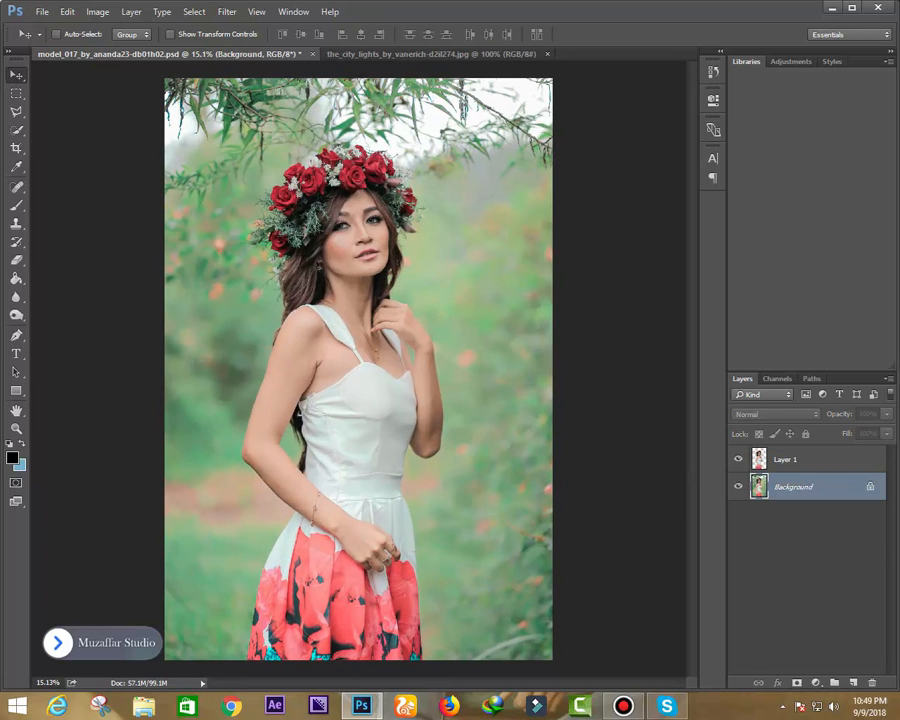
left_click_drag(14, 52, 19, 52)
left_click(418, 54)
scroll(475, 460, "down", 2)
scroll(475, 460, "up", 2)
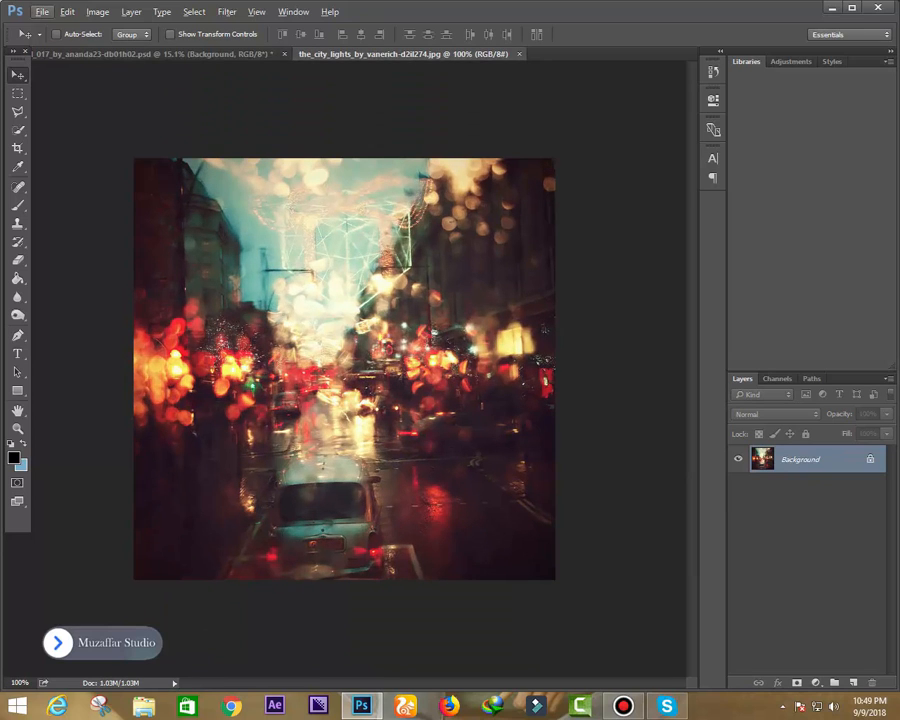
Outline the car at the bottom of the city lights image with a freehand Lasso selection
left_click(17, 112)
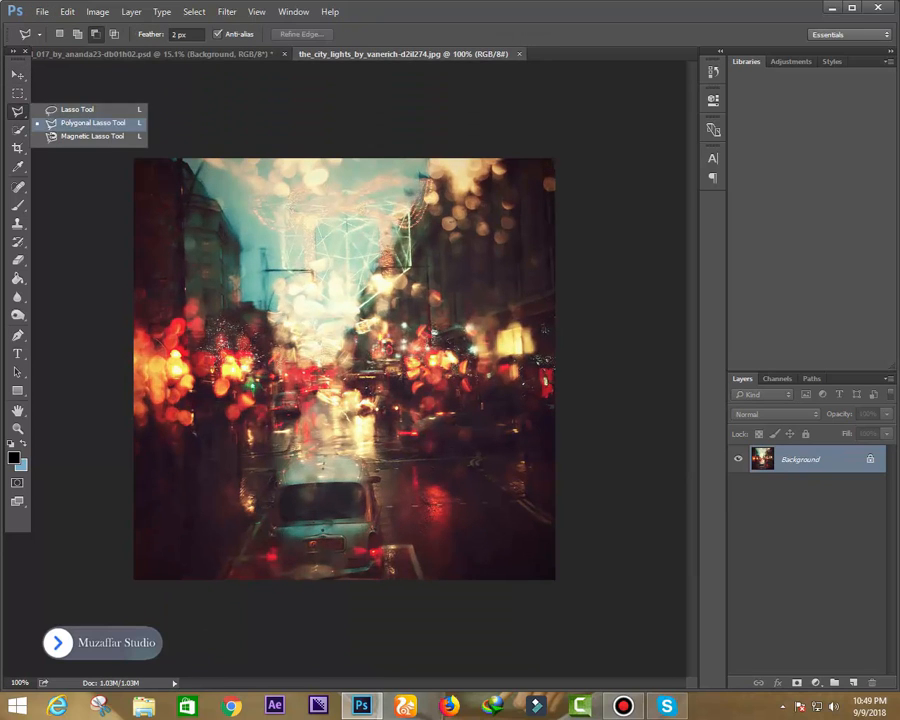
left_click(80, 109)
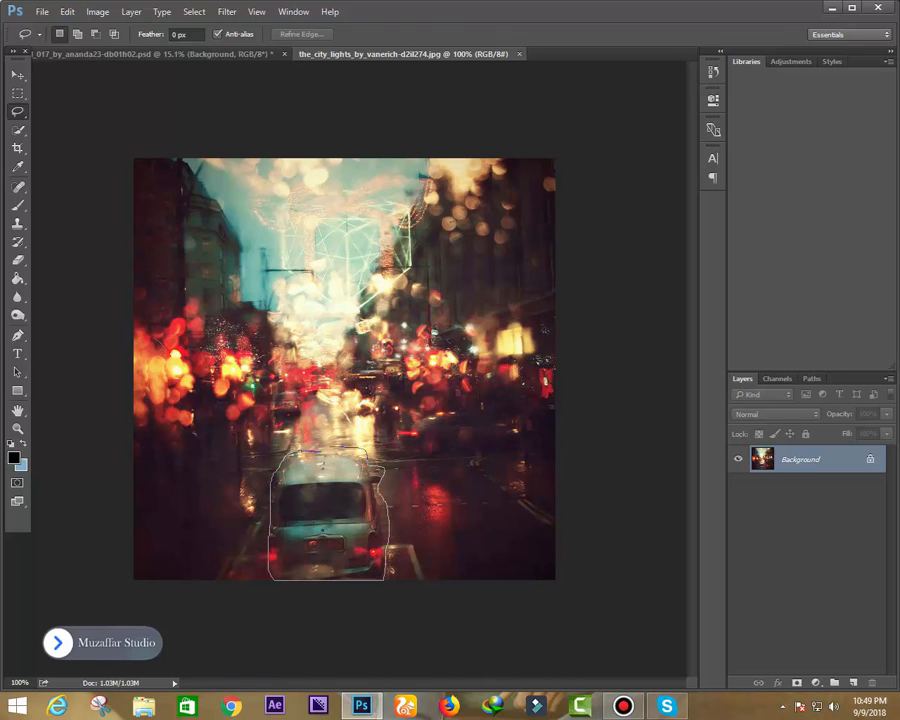
left_click_drag(290, 458, 292, 455)
Remove the selected car with a Content-Aware fill at Normal mode and 100% opacity, and clear the selection
left_click(42, 11)
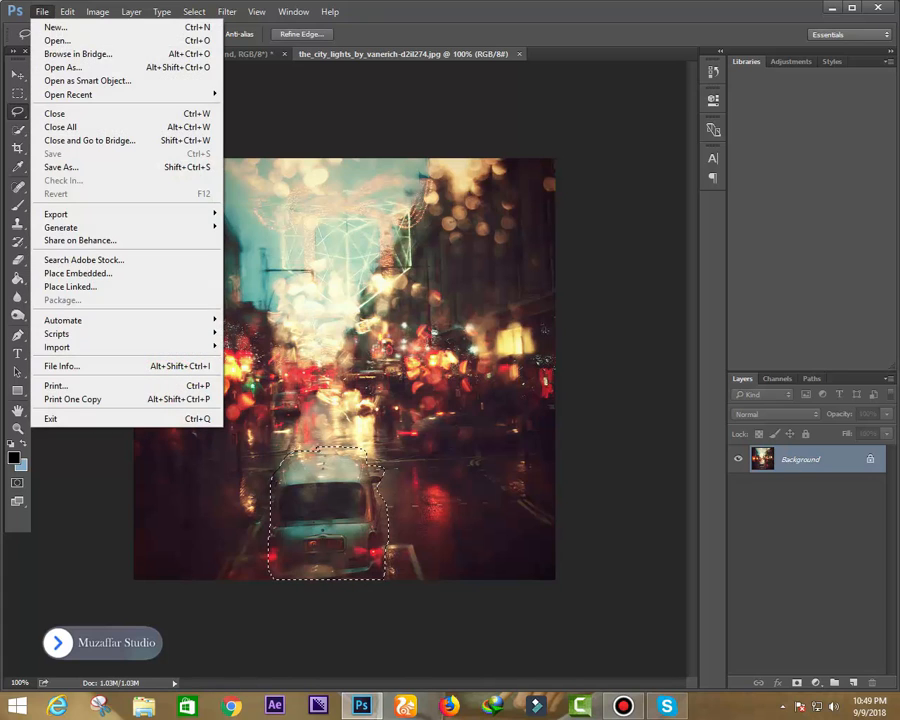
mouse_move(67, 11)
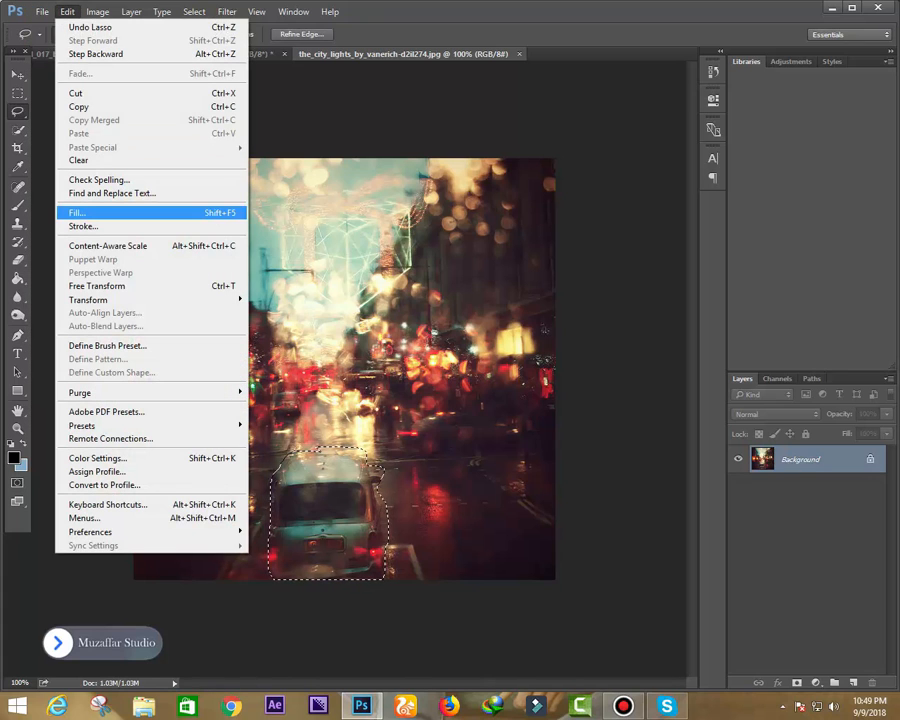
left_click(80, 212)
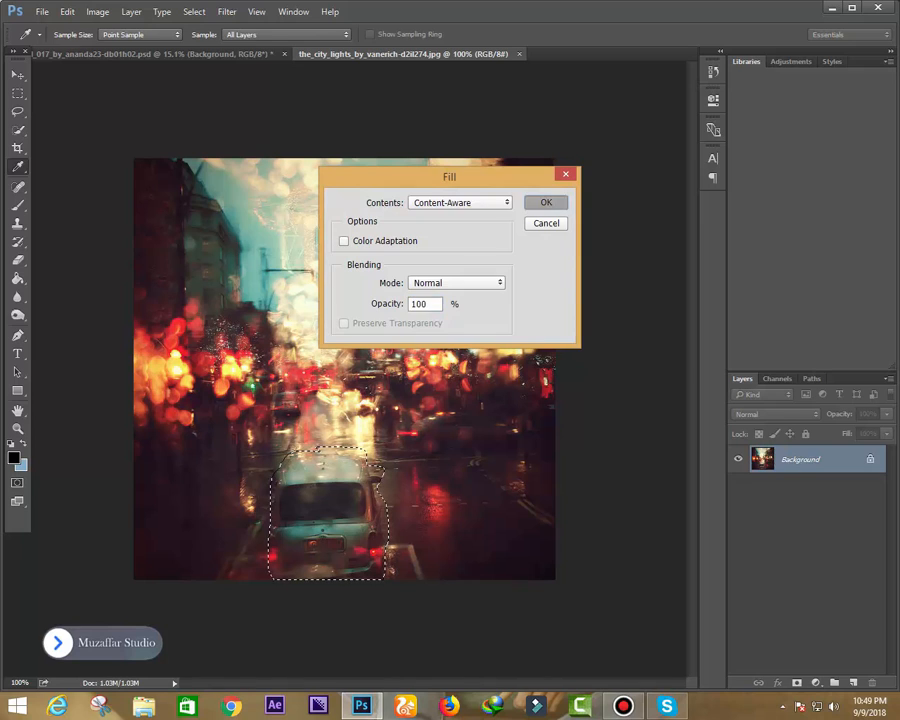
key("Return")
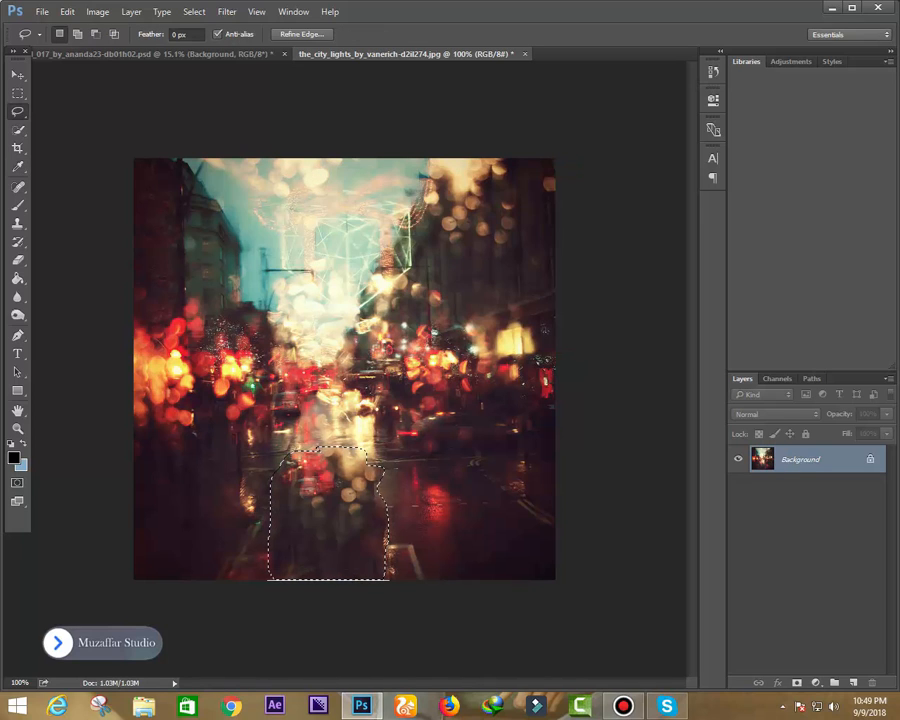
key("ctrl+d")
scroll(344, 369, "down", 1)
scroll(344, 369, "up", 2)
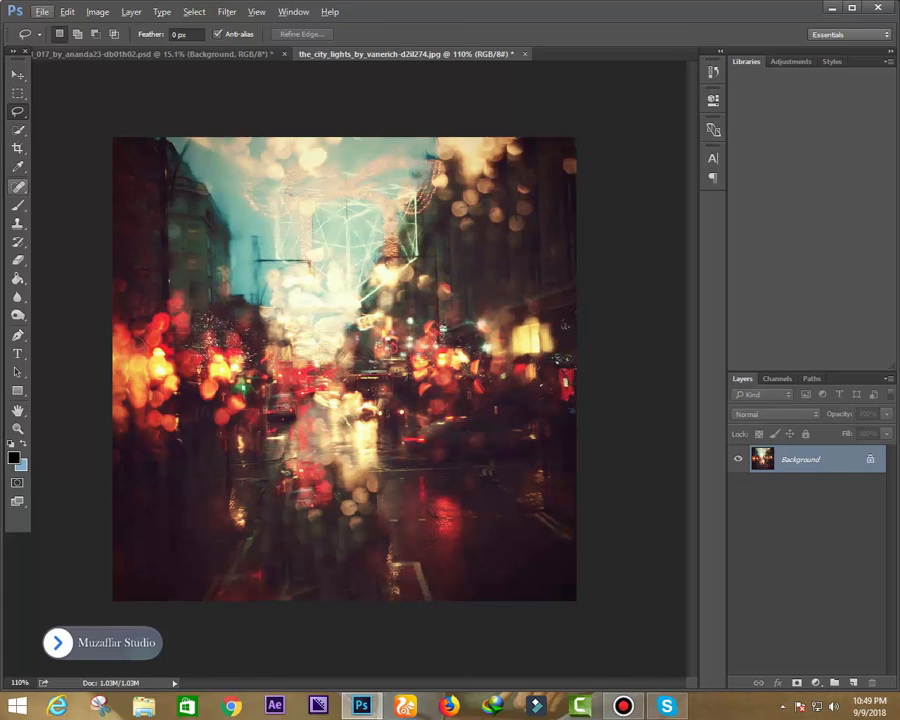
Copy the city lights image into the model document between Layer 1 and Background, and place it in the canvas's upper-left corner
key("j")
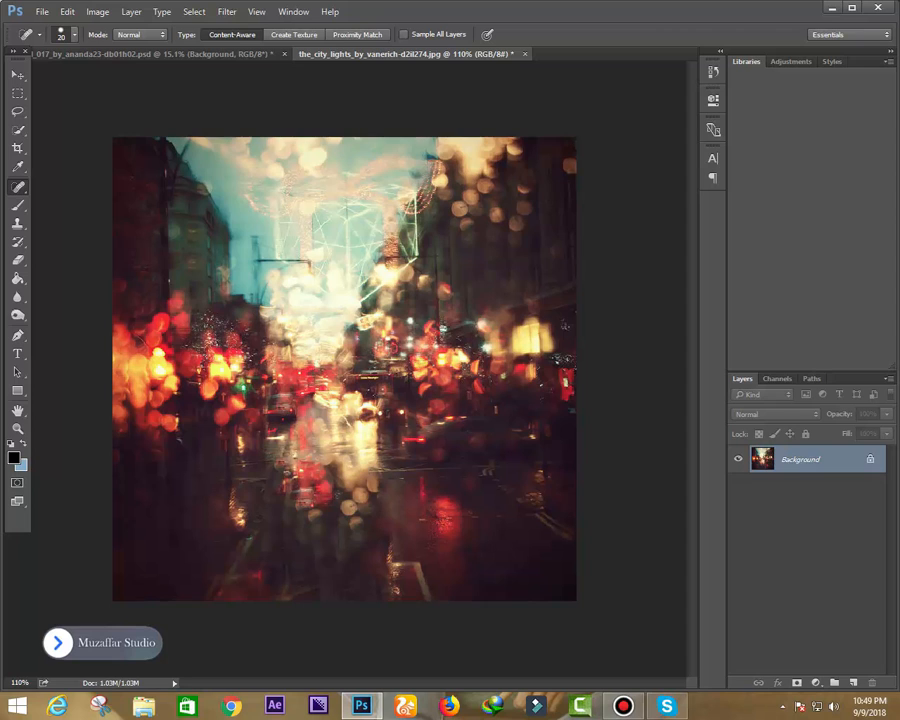
scroll(344, 368, "up", 1)
left_click(17, 93)
left_click(17, 75)
left_click_drag(277, 283, 330, 250)
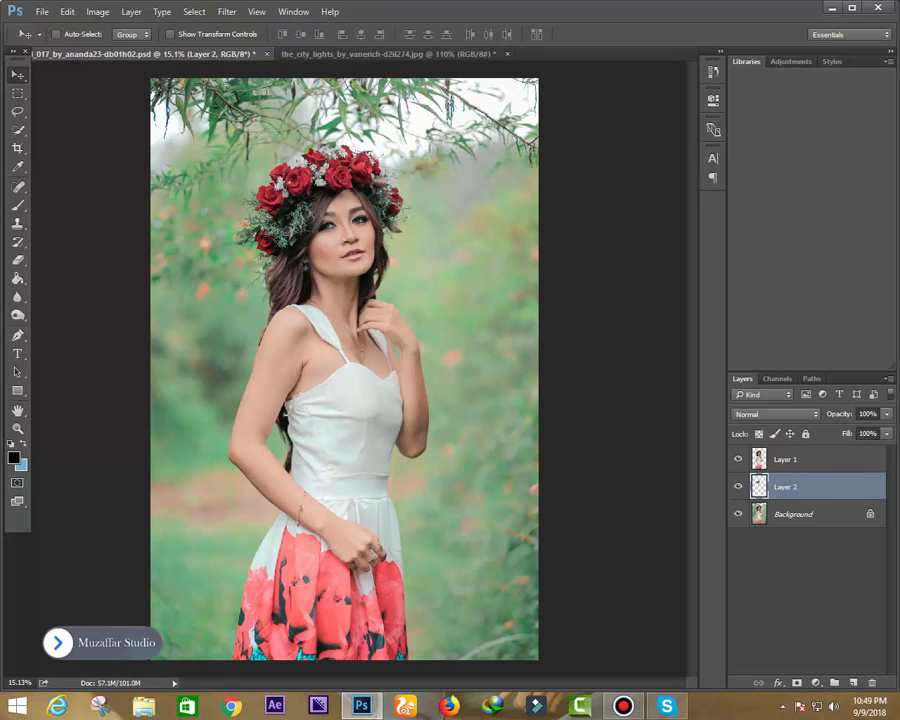
left_click_drag(382, 392, 262, 237)
scroll(262, 237, "down", 2)
Enlarge the city lights layer proportionally to about 957% and centre it horizontally behind the model
key("ctrl+t")
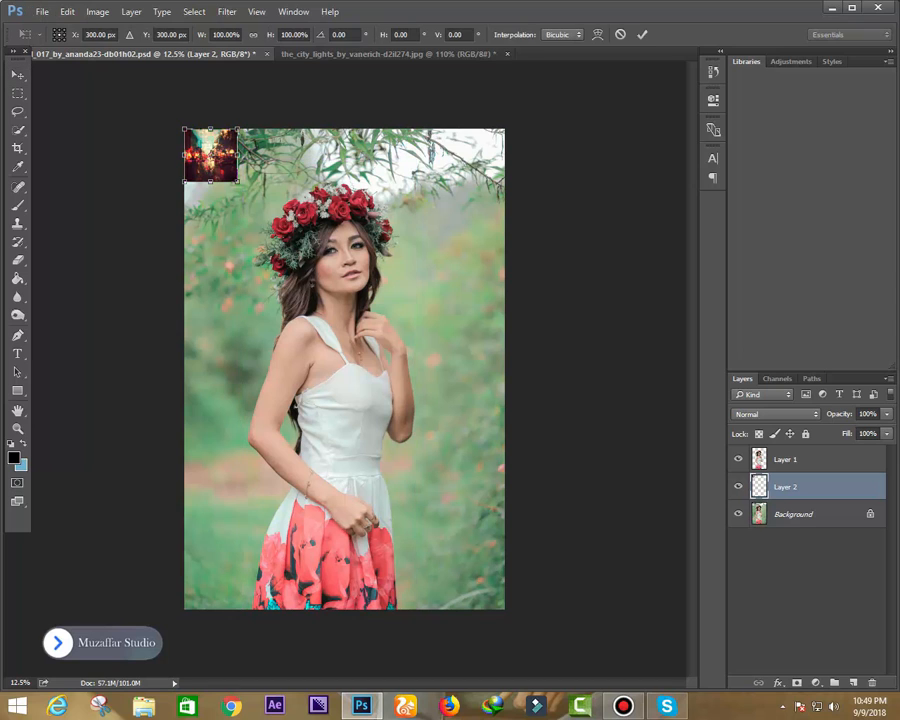
left_click_drag(238, 182, 695, 640)
scroll(433, 378, "down", 5)
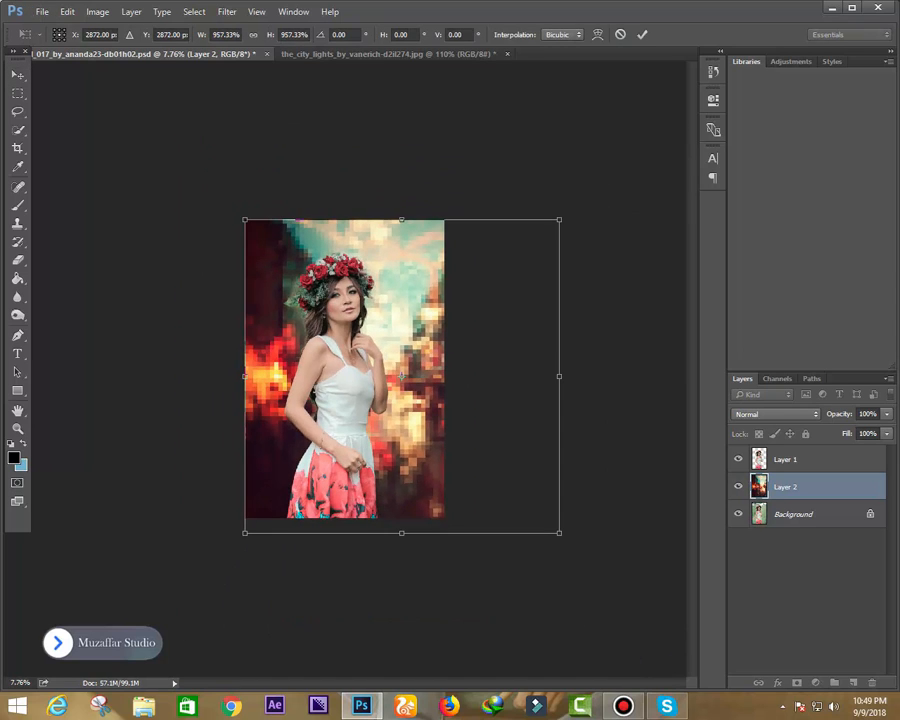
left_click_drag(408, 468, 366, 470)
key("Return")
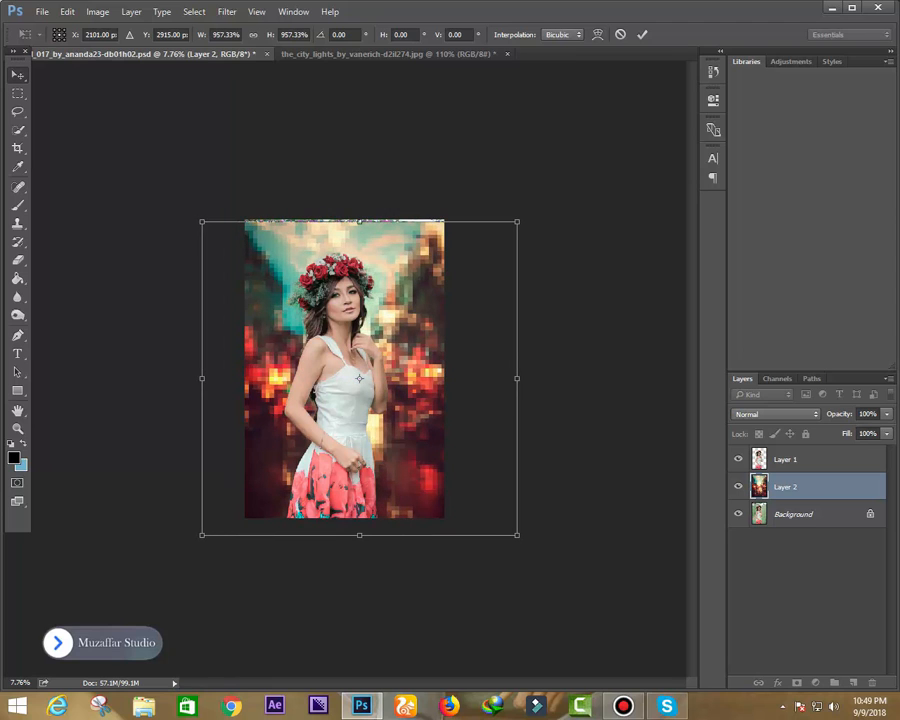
Move the city lights layer up, scale it by a further 139% or so, and reposition it to cover the whole canvas
scroll(430, 500, "up", 4)
left_click_drag(430, 505, 410, 408)
key("ctrl+t")
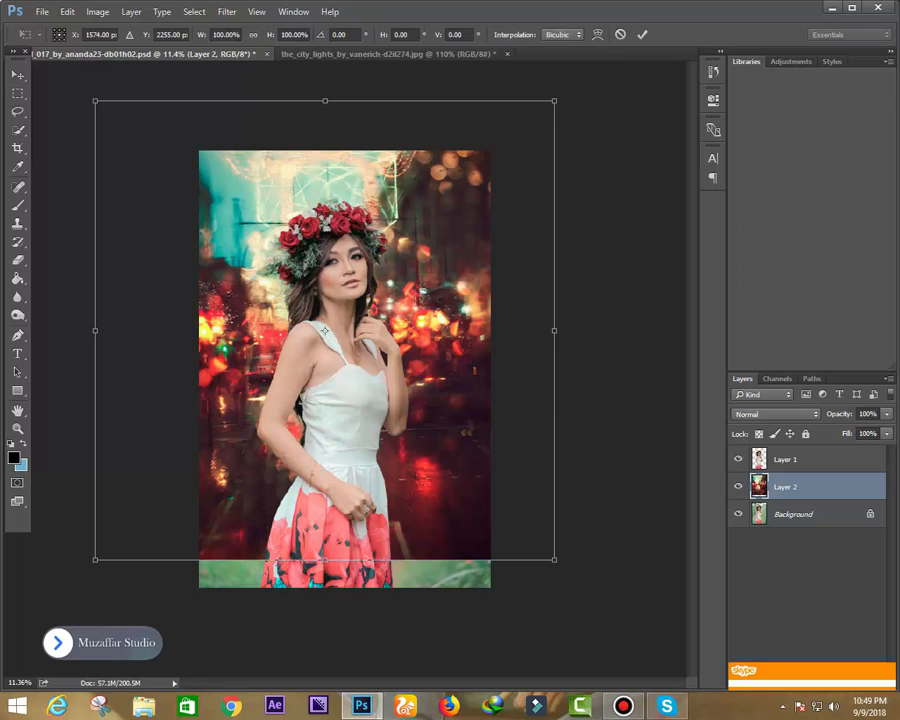
left_click_drag(555, 560, 735, 714)
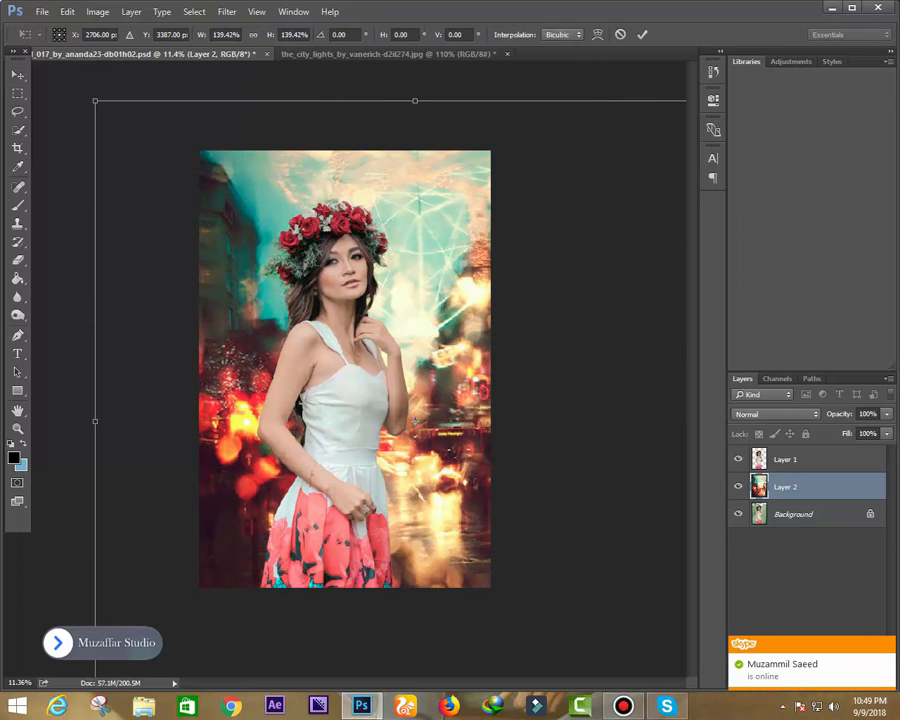
left_click_drag(578, 536, 545, 465)
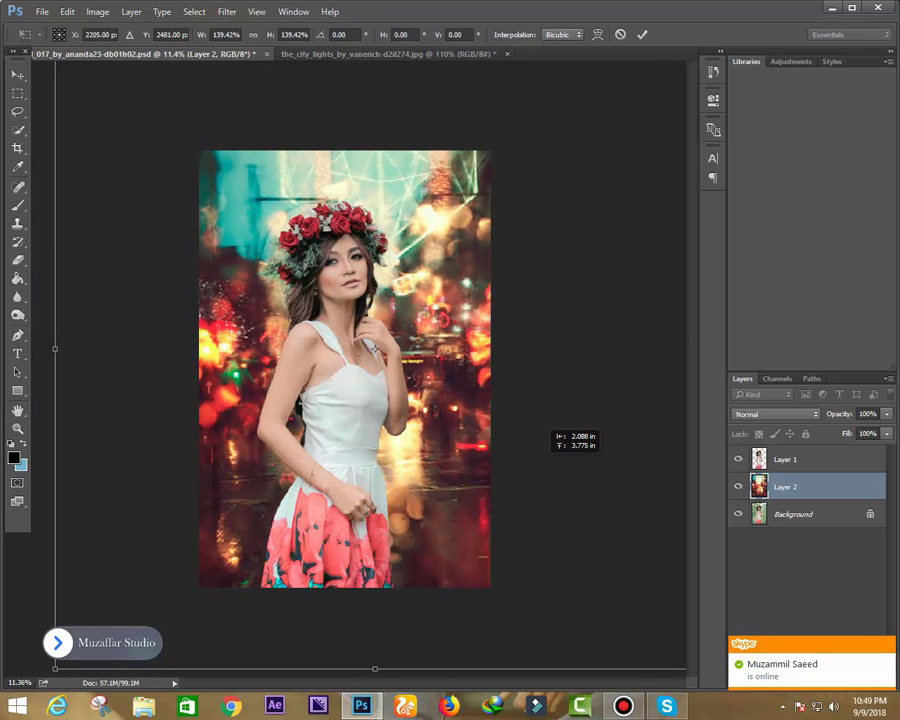
scroll(345, 369, "up", 2)
key("Return")
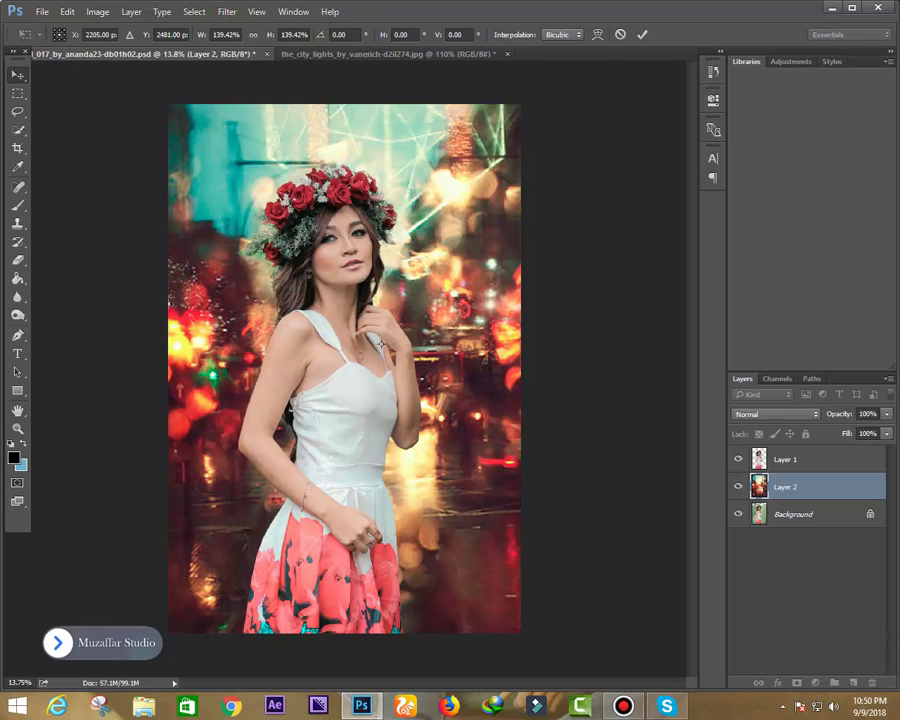
key("Return")
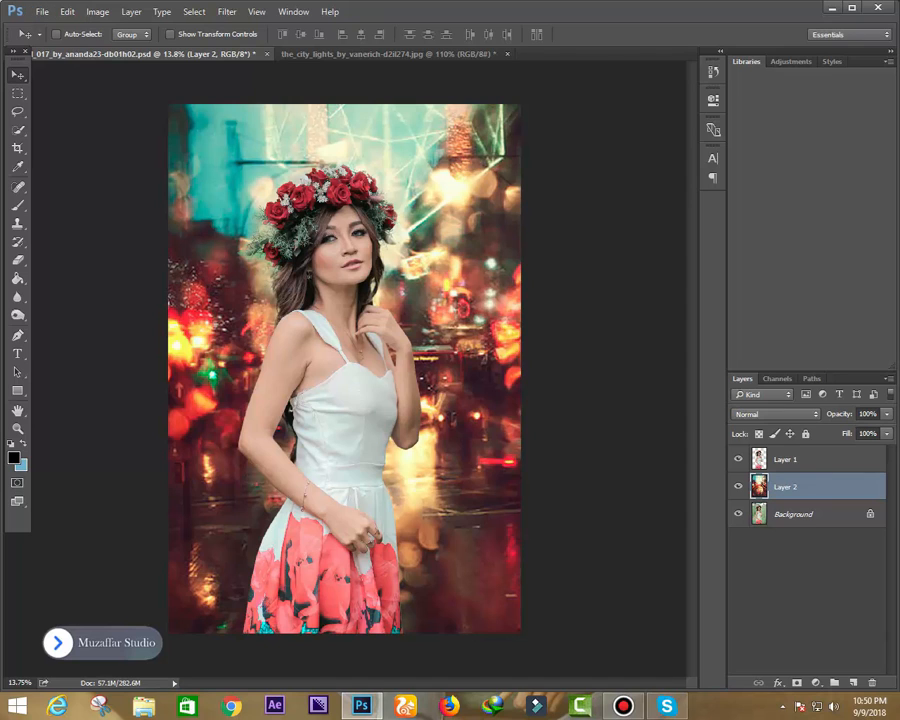
Apply a Gaussian Blur with a radius of 19.6 pixels to the city lights layer
left_click(227, 11)
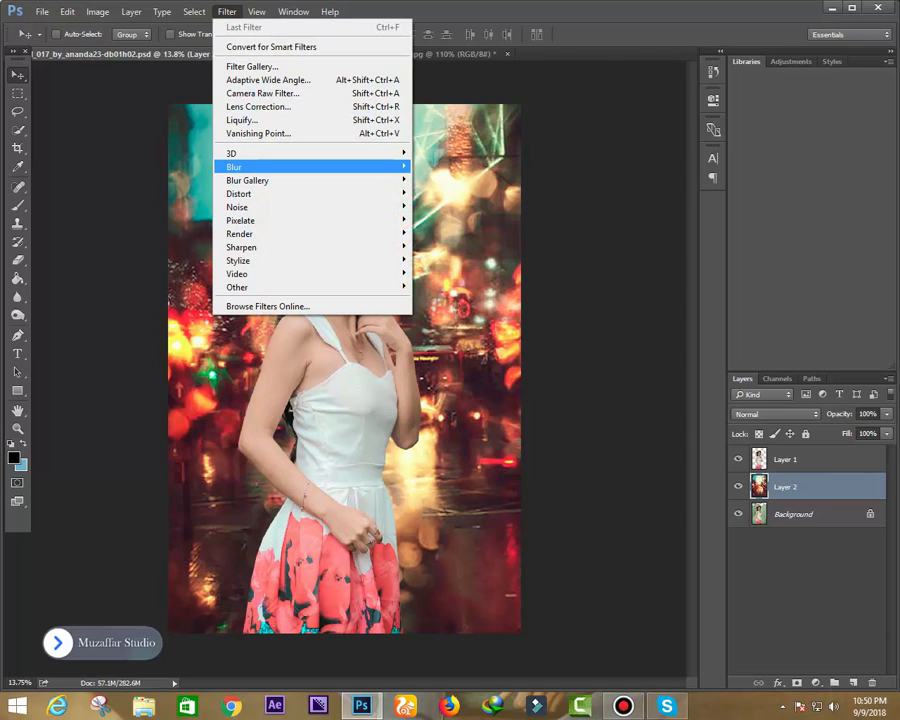
mouse_move(300, 166)
left_click(450, 219)
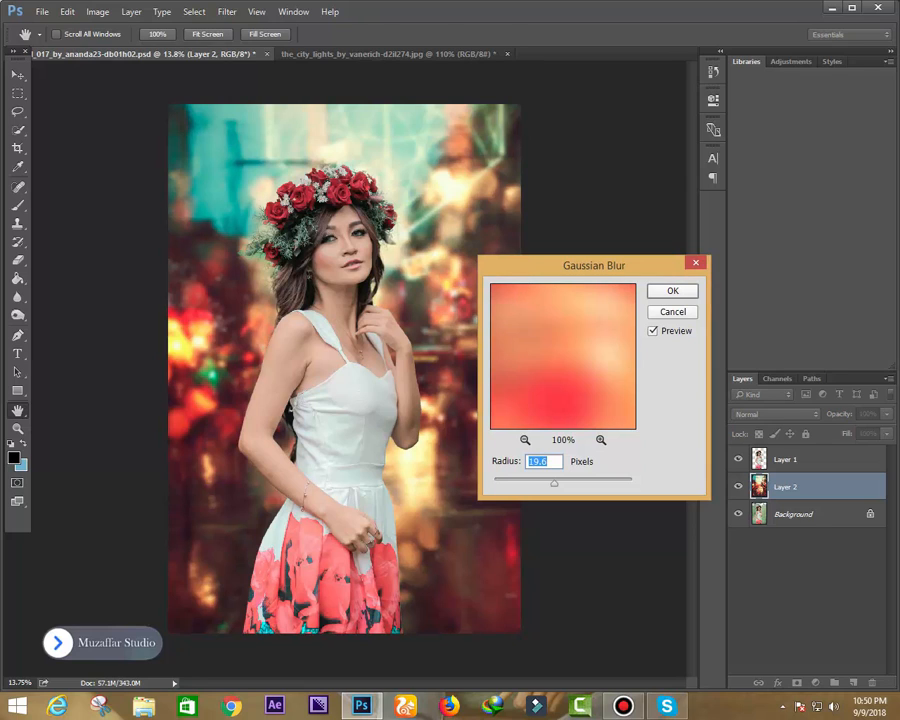
key("Return")
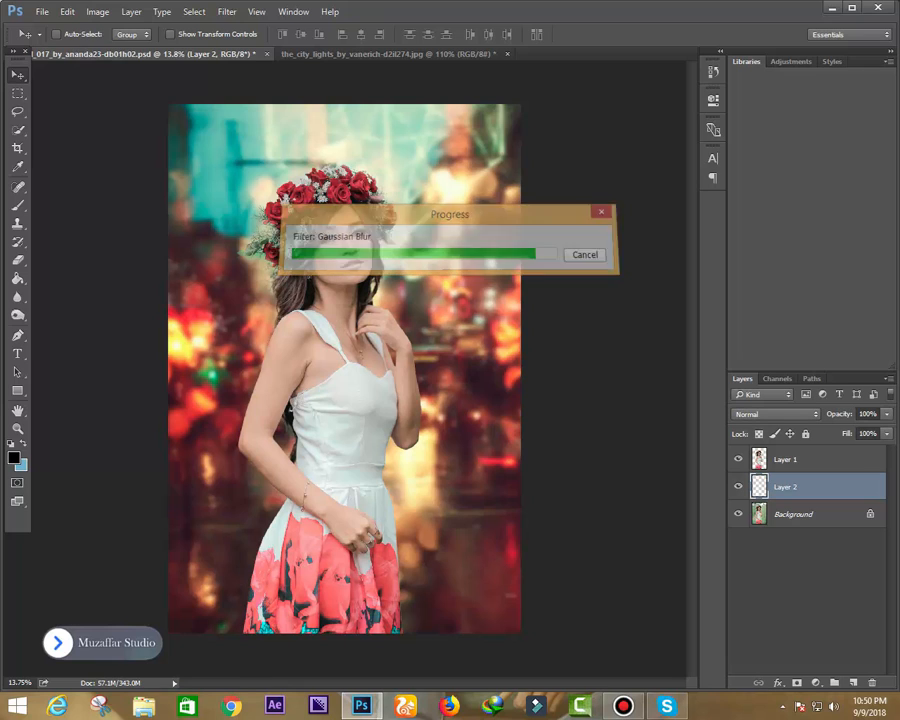
Add a new empty layer directly above the blurred city lights layer, beneath the model cutout
scroll(325, 335, "down", 2)
scroll(325, 335, "up", 4)
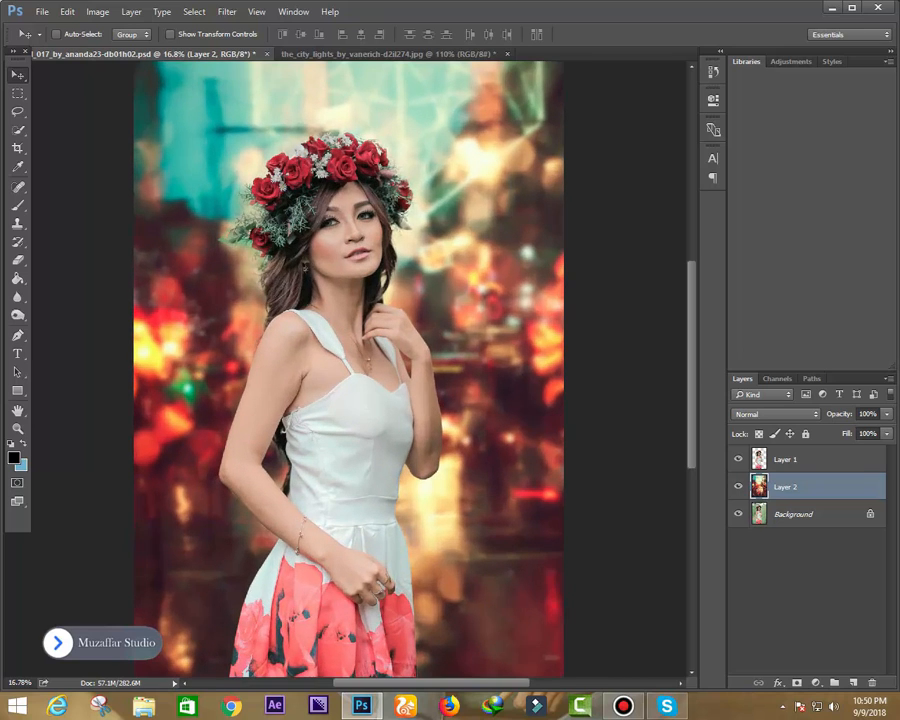
left_click_drag(270, 242, 356, 364)
scroll(370, 304, "up", 4)
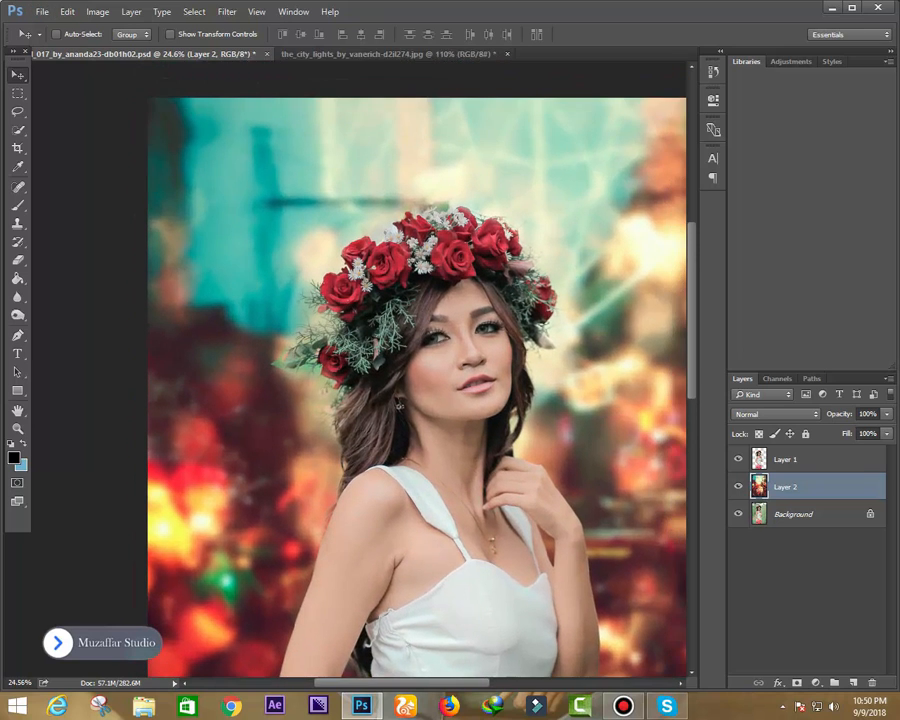
scroll(430, 230, "up", 1)
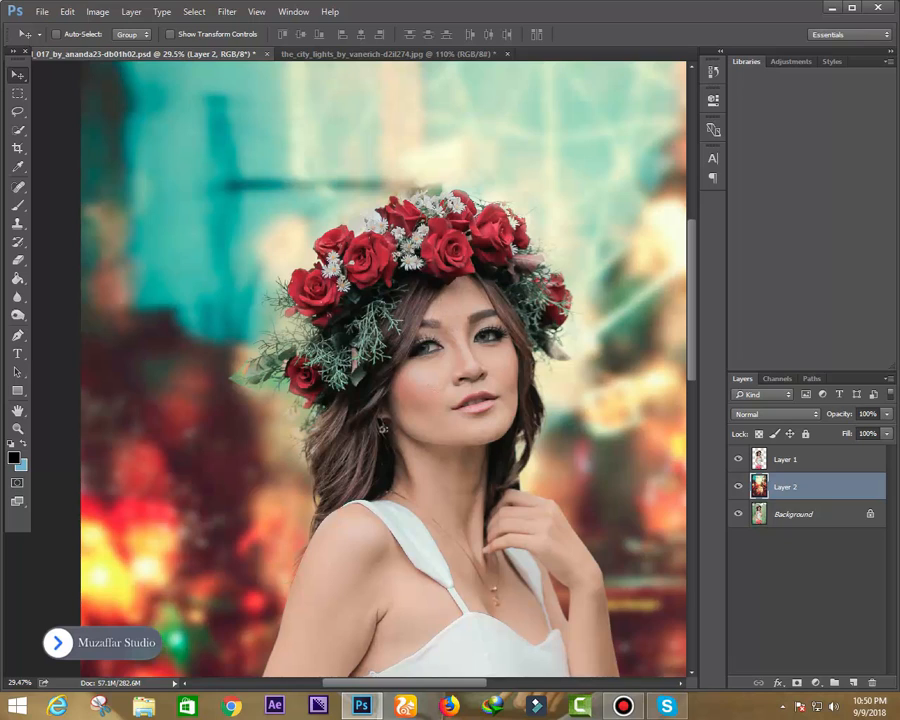
left_click(853, 683)
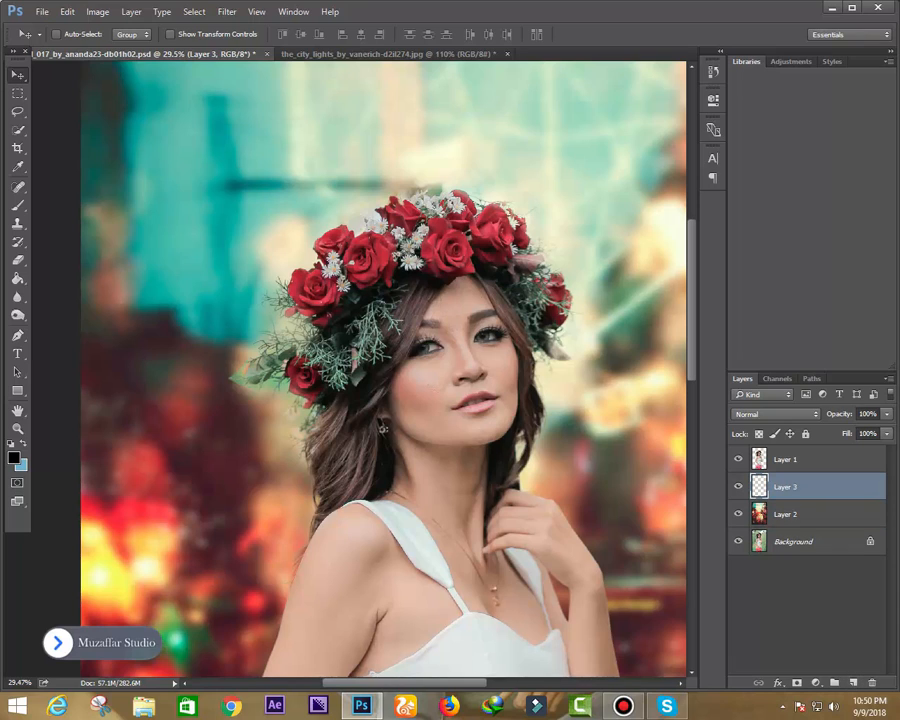
Set the foreground colour to white and paint one soft 700 px brush dab on the empty layer, left of the model's head
key("b")
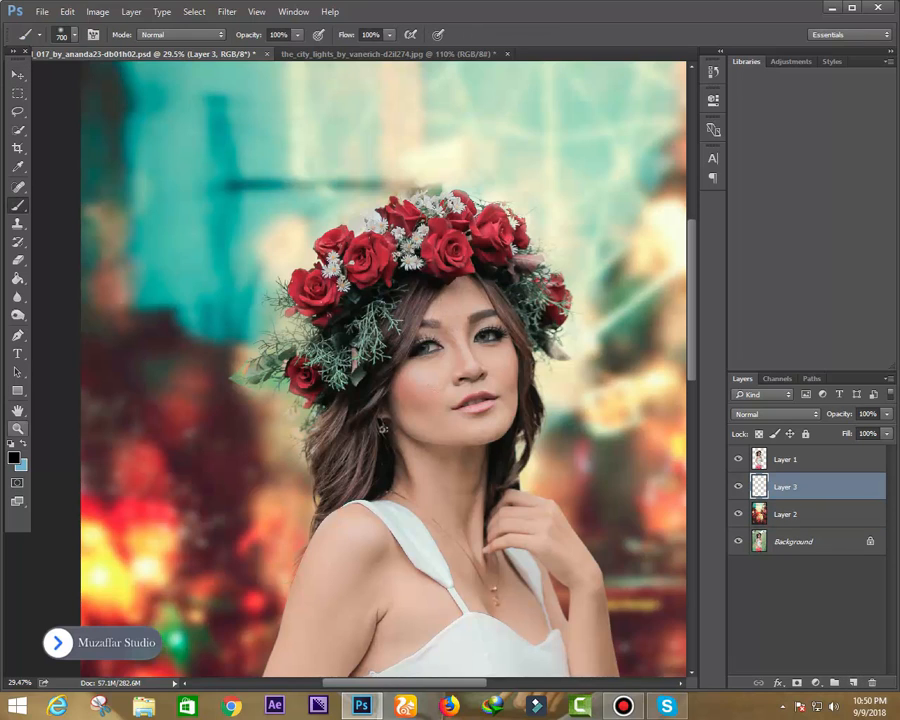
left_click(14, 458)
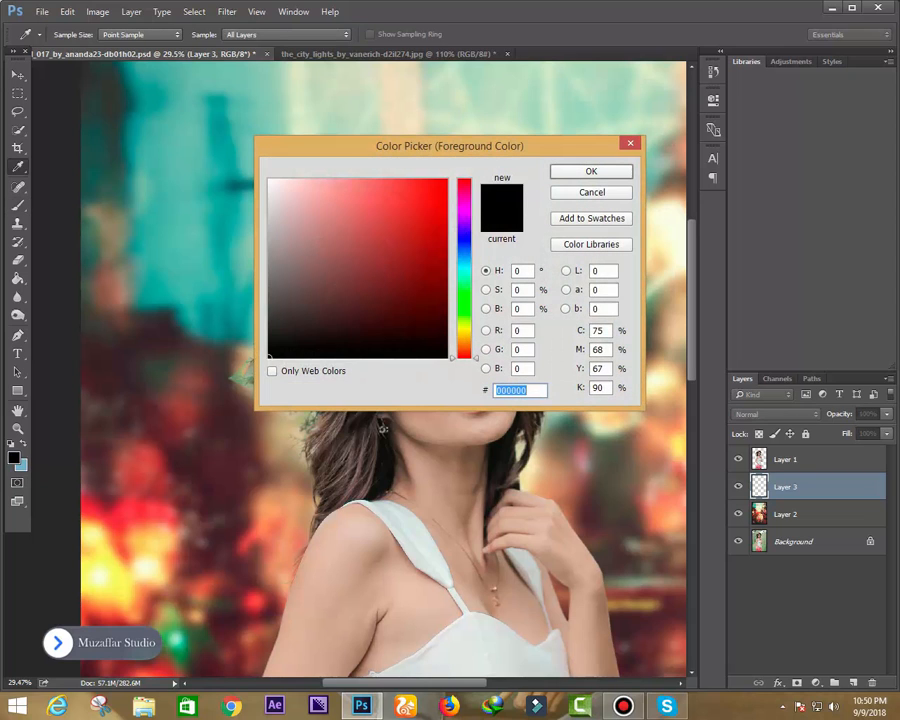
left_click_drag(283, 194, 269, 181)
key("Return")
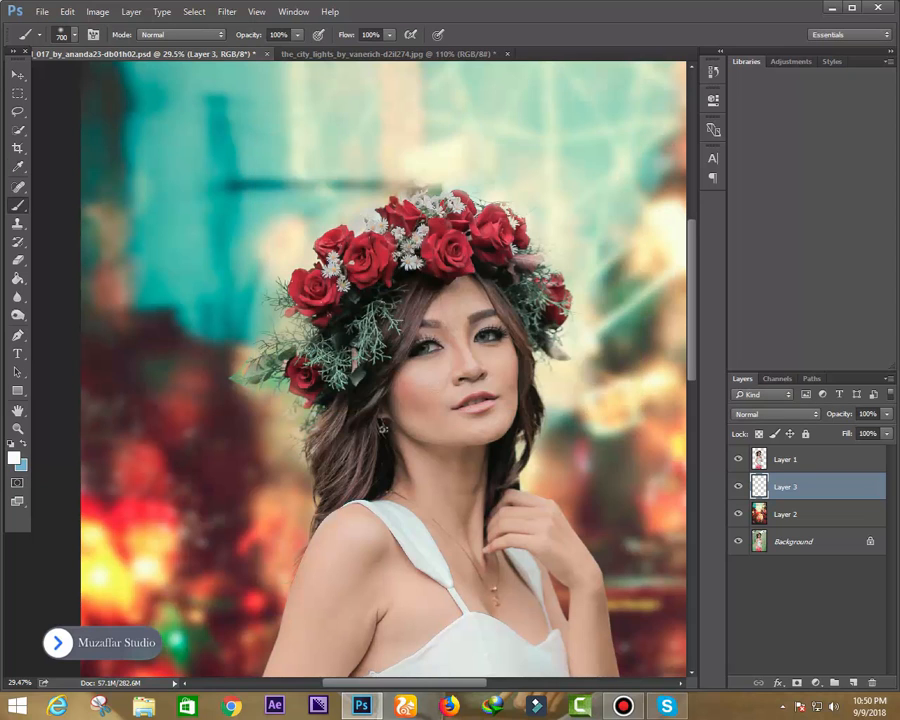
left_click(200, 248)
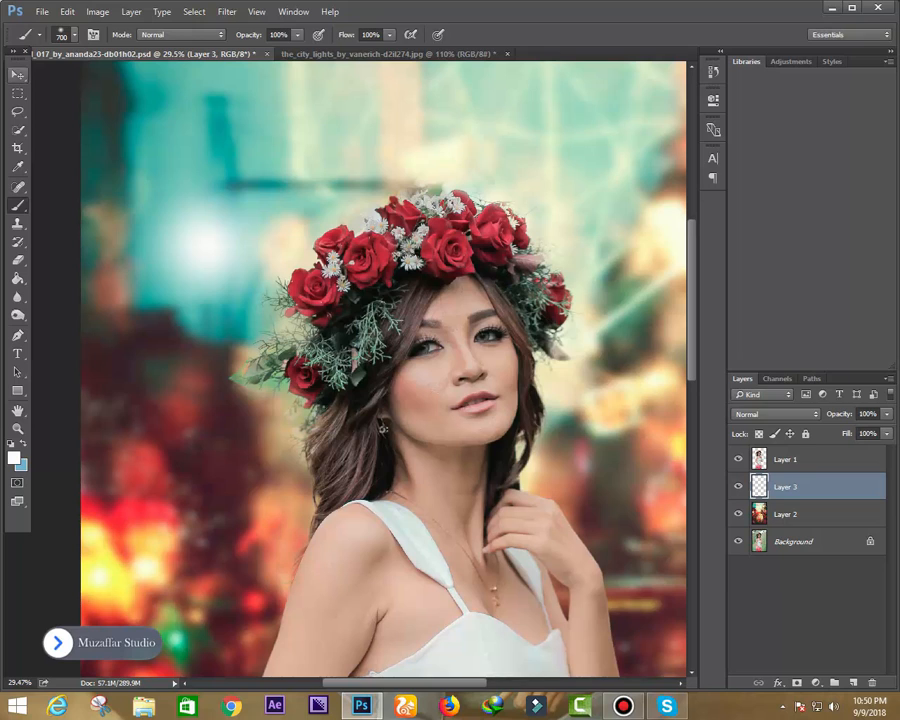
Move the white glow beside the left edge of the flower crown and bring its layer above the model cutout
key("v")
mouse_move(144, 163)
left_mouse_down()
mouse_move(255, 240)
mouse_move(297, 290)
mouse_move(283, 288)
left_mouse_up()
key("ctrl+bracketright")
scroll(283, 288, "down", 1)
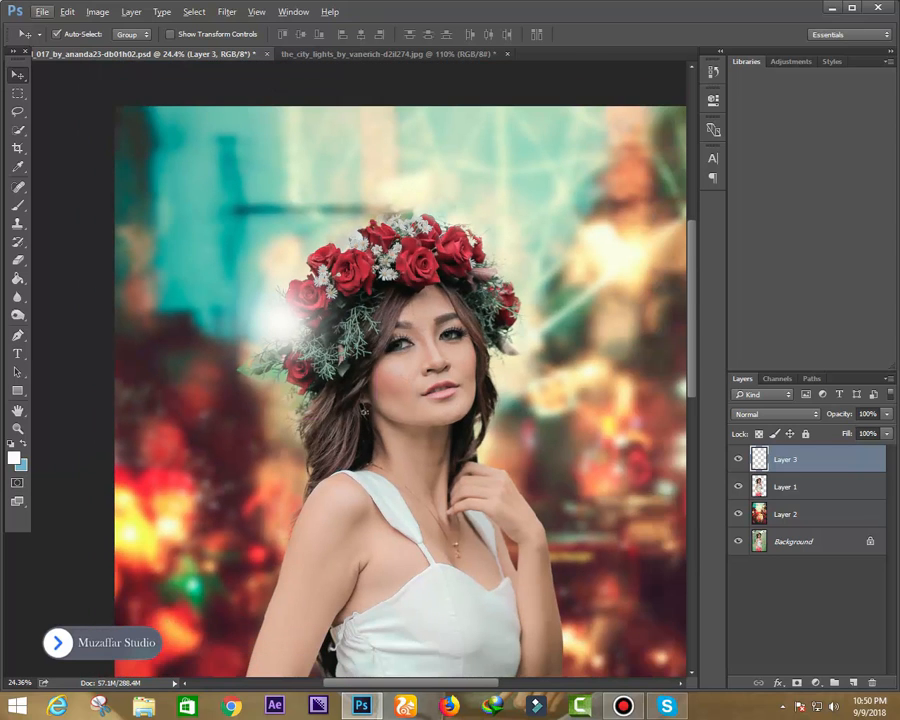
Enlarge the white glow proportionally to about 104% and place it over the left edge of the flower crown
key("ctrl+t")
left_click_drag(375, 222, 382, 216)
mouse_move(300, 322)
left_mouse_down()
mouse_move(285, 332)
mouse_move(280, 373)
mouse_move(304, 307)
left_mouse_up()
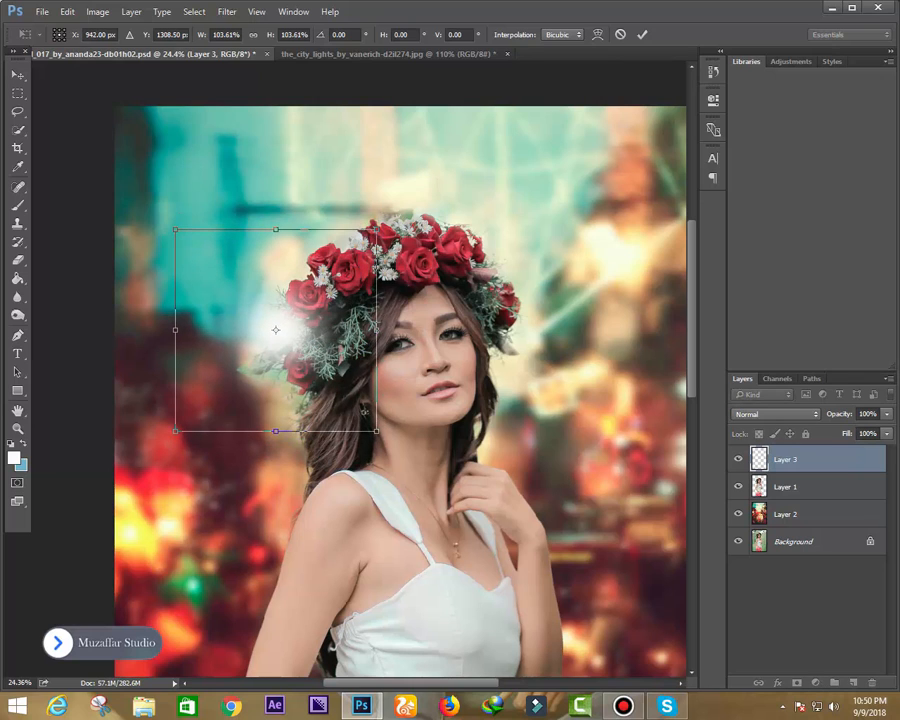
key("Return")
scroll(416, 451, "down", 1)
scroll(390, 420, "down", 1)
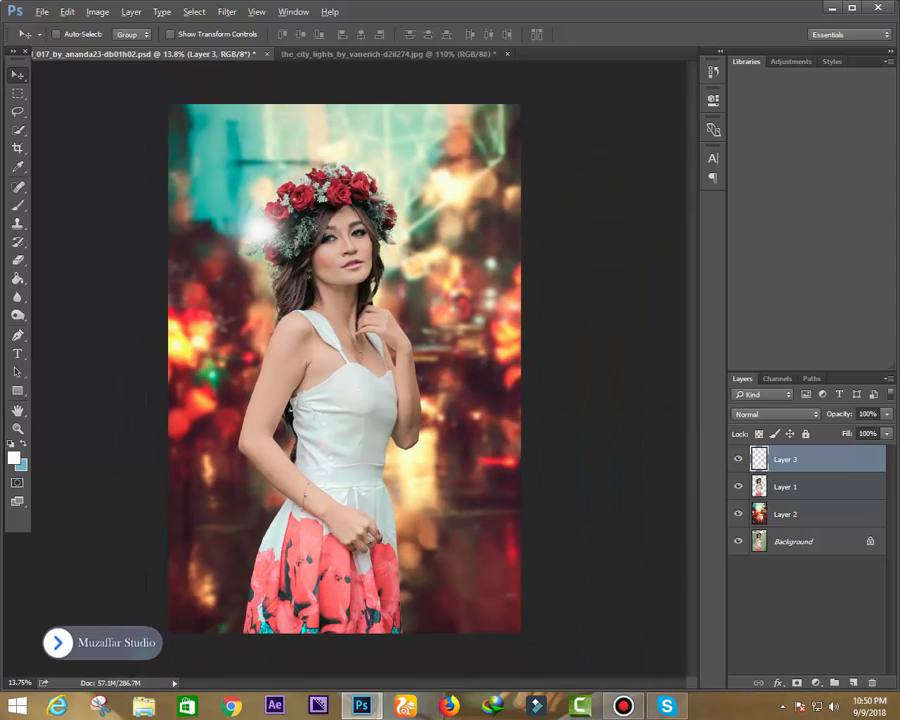
Lower the opacity of the white glow layer to 71%
left_click(887, 414)
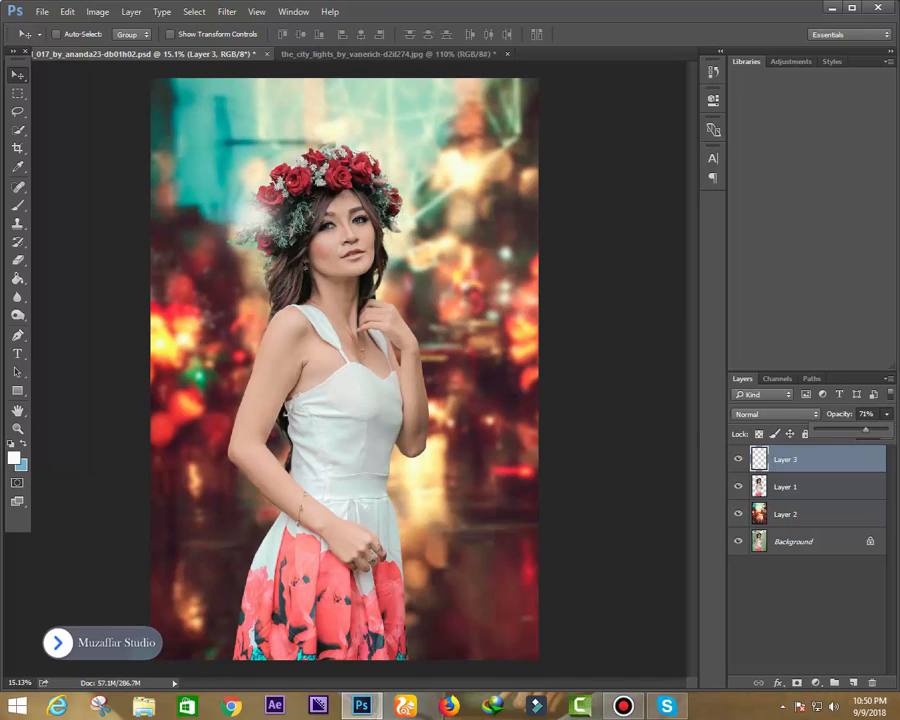
scroll(359, 369, "down", 2)
scroll(359, 369, "up", 8)
left_click_drag(359, 369, 425, 396)
scroll(360, 365, "down", 3)
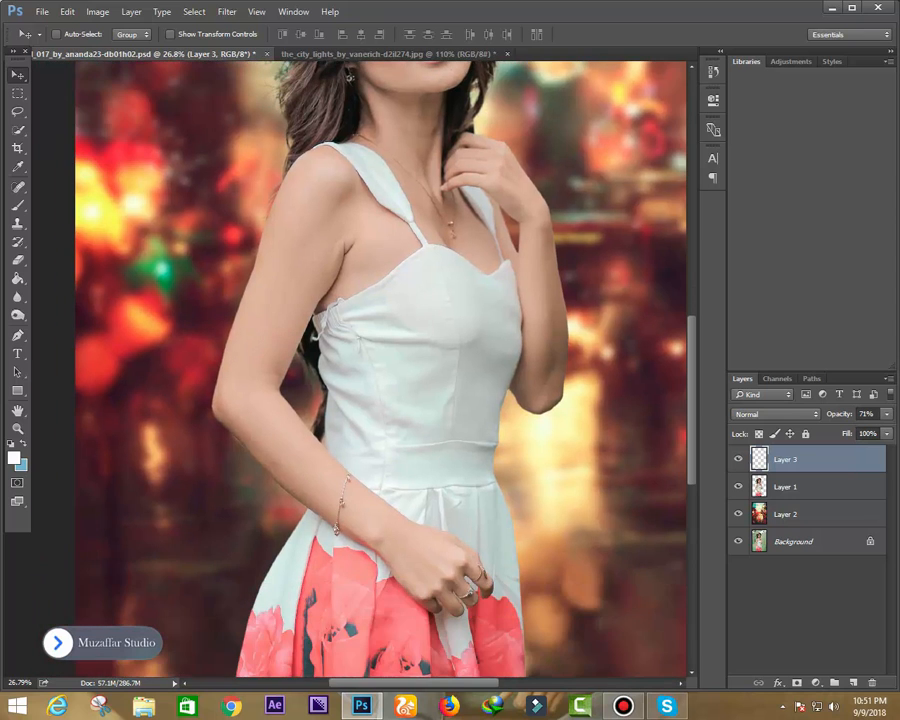
On the model cutout layer, outline the leftover fringe beneath the bent forearm with the Polygonal Lasso at 2 px feather, delete it and deselect
key("alt+[")
scroll(285, 460, "up", 1)
scroll(280, 465, "up", 7)
left_click_drag(275, 500, 325, 398)
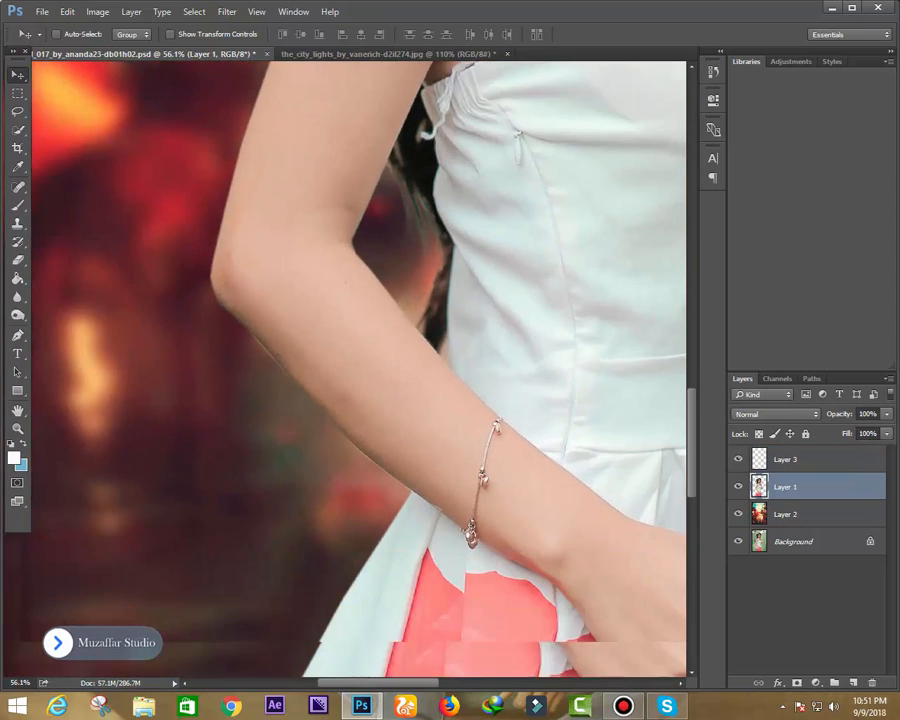
scroll(325, 398, "up", 2)
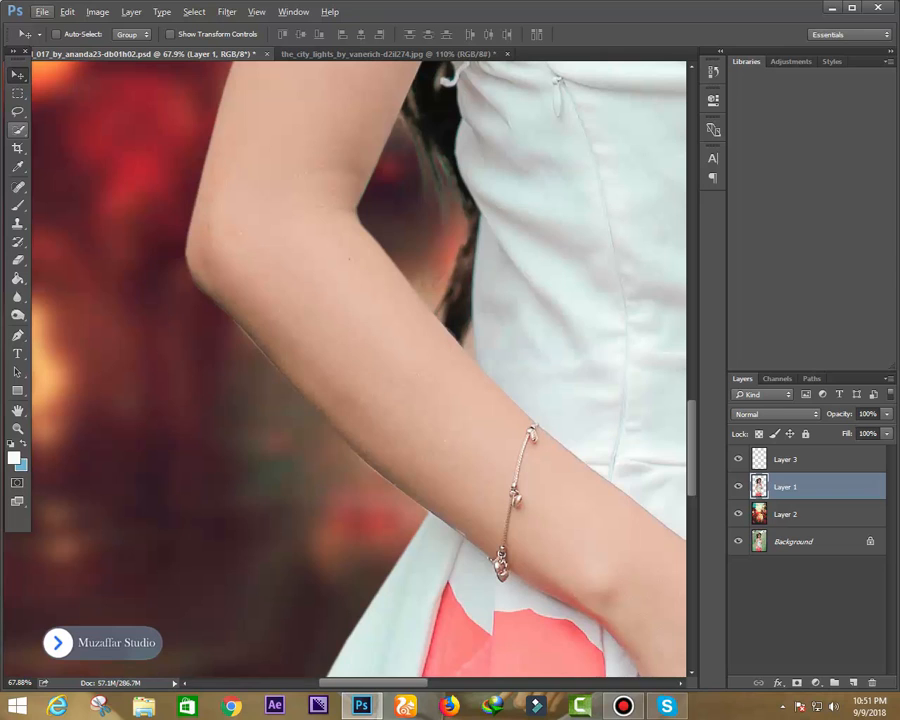
left_click(17, 297)
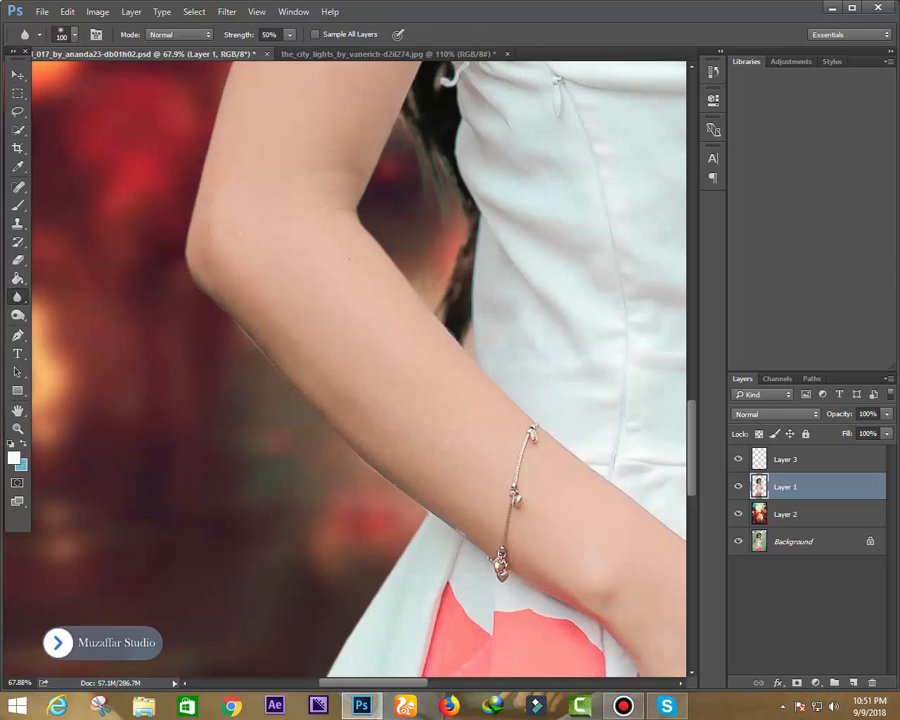
right_click(17, 111)
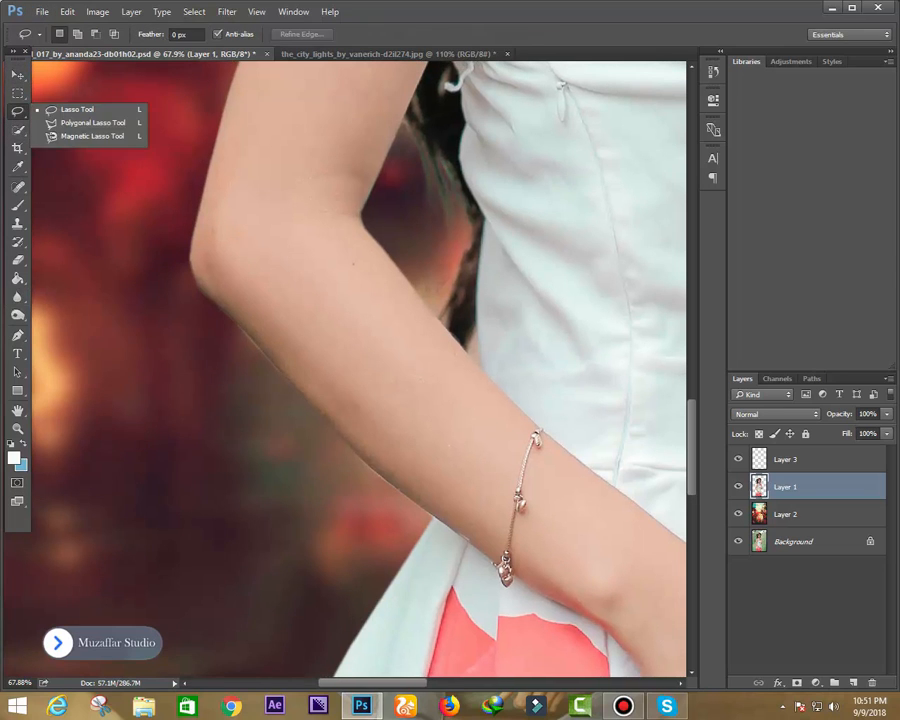
left_click(90, 118)
scroll(266, 442, "up", 3)
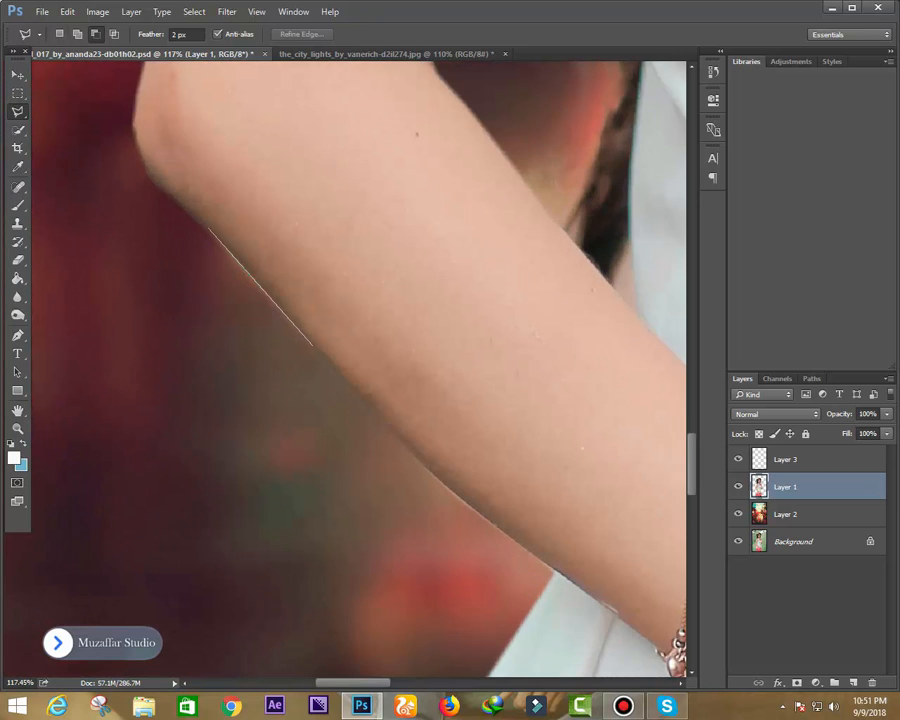
left_click(310, 344)
left_click(397, 438)
left_click(550, 573)
left_click(380, 574)
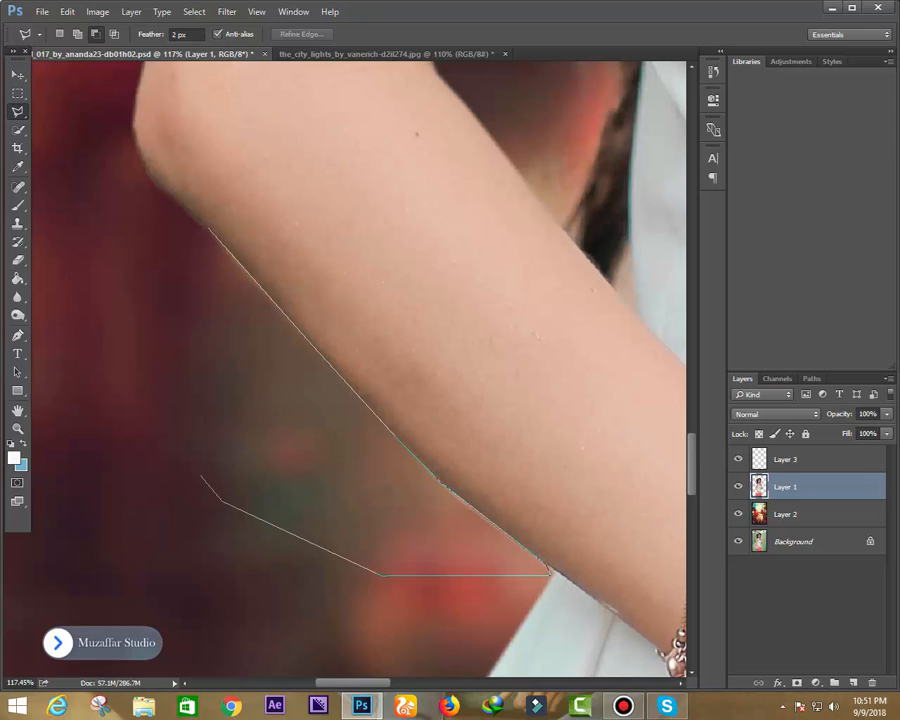
left_click(220, 500)
left_click(133, 352)
left_click(147, 264)
left_click(208, 229)
key("Delete")
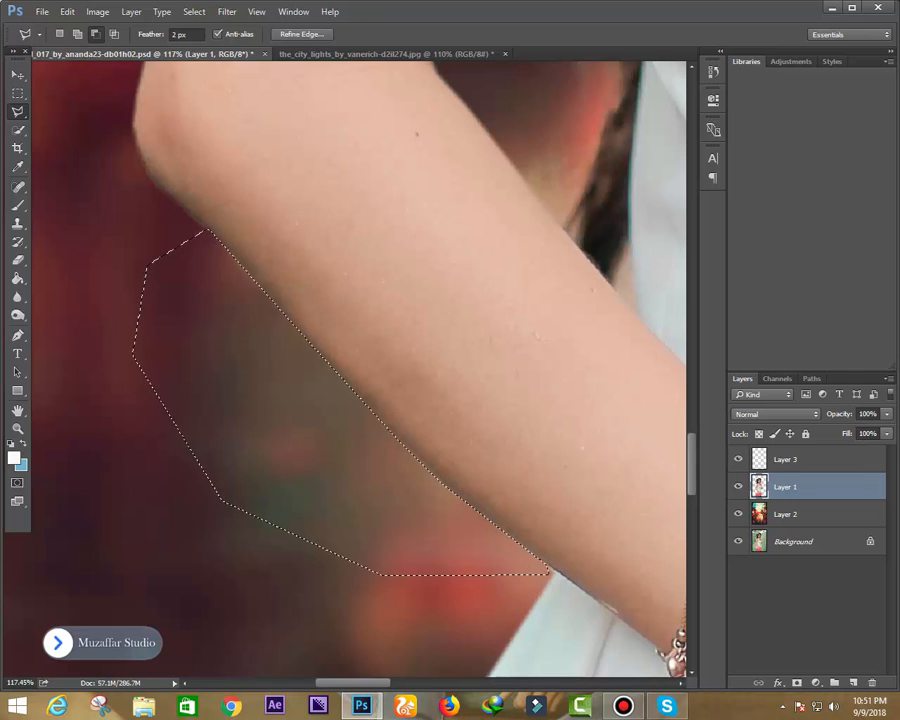
key("ctrl+d")
left_click_drag(359, 369, 330, 391)
key("ctrl+shift+d")
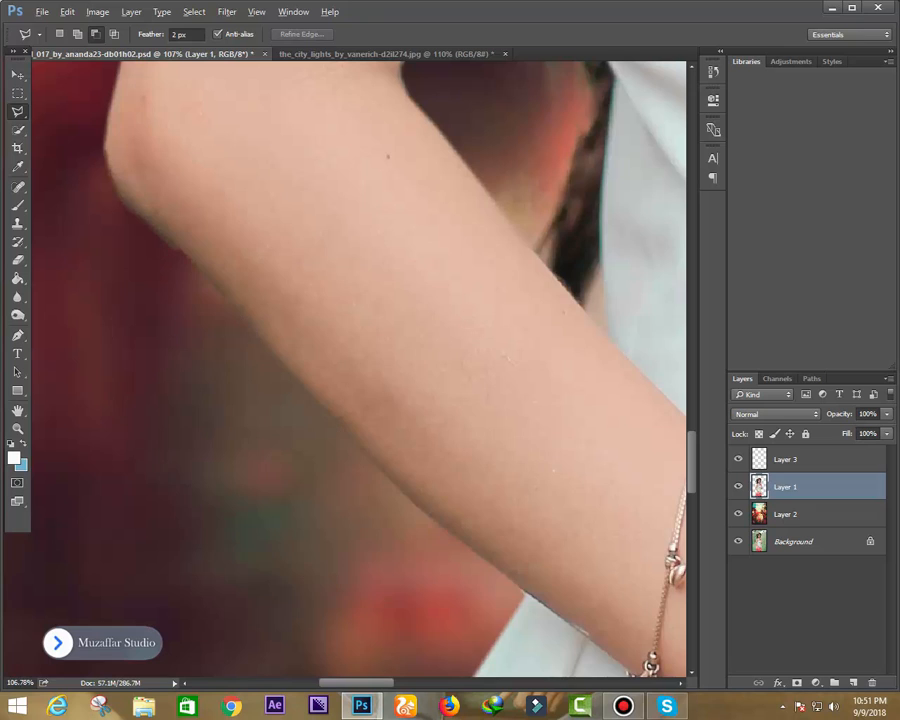
scroll(360, 370, "down", 6)
scroll(371, 371, "down", 1)
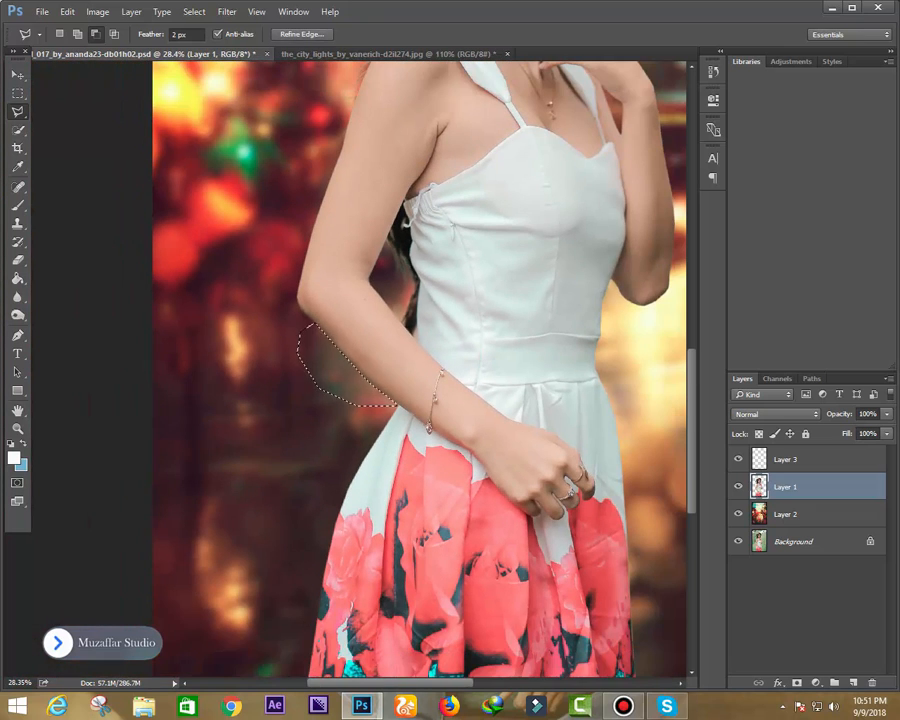
scroll(420, 370, "up", 3)
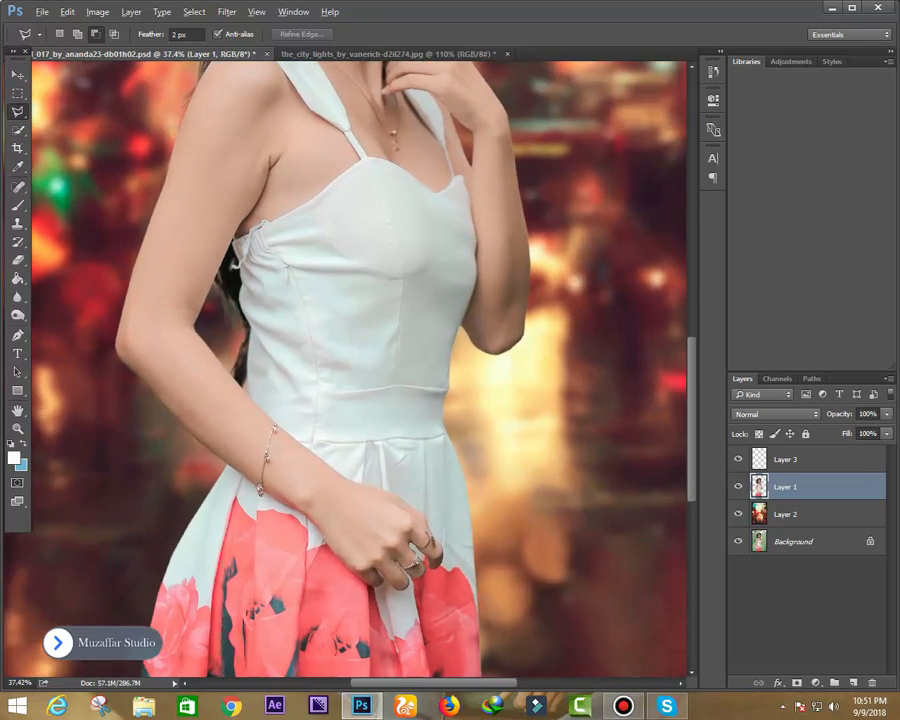
Darken the hair in the gap between the arm and dress with a 90 px Burn tool, range Shadows, exposure 21%
scroll(360, 370, "up", 1)
key("o")
scroll(224, 268, "up", 2)
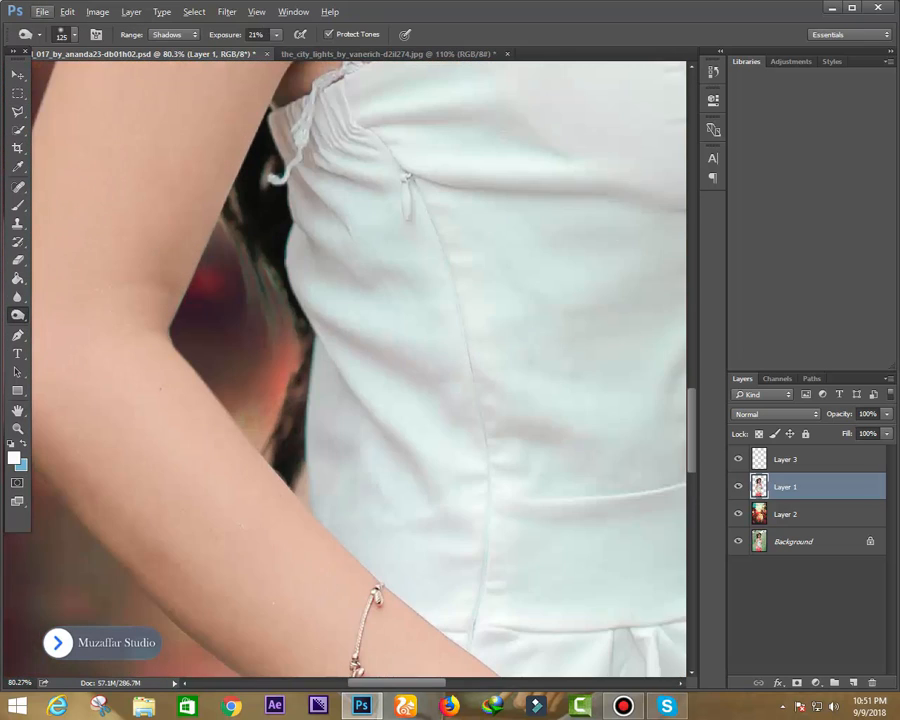
key("bracketleft")
key("bracketleft")
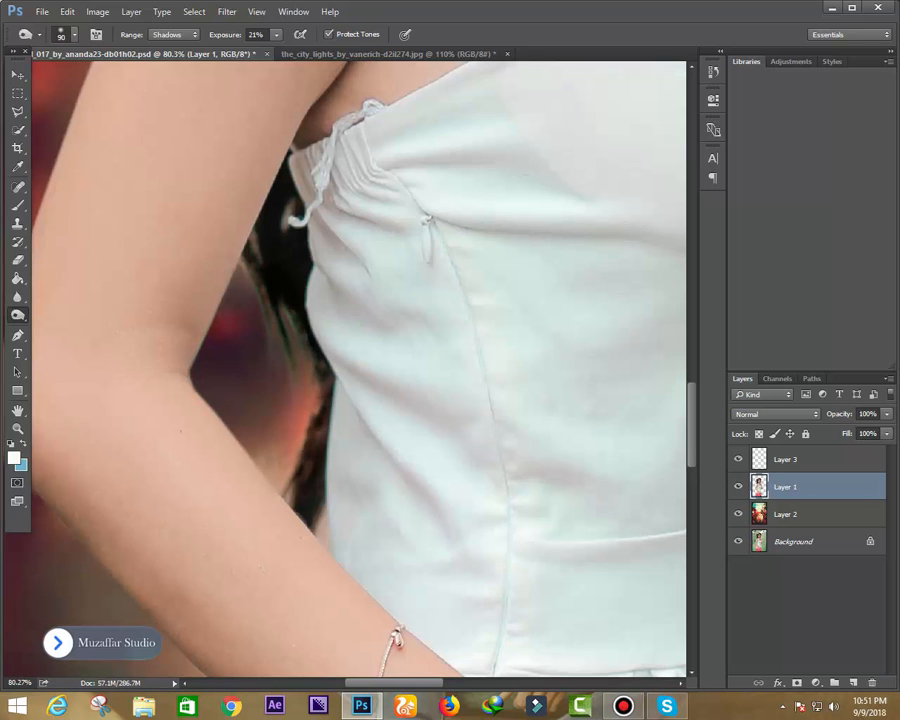
Burn the shadows of the hair strands beside the model's neck and cheek with a 100 px brush
scroll(220, 300, "up", 2)
left_click_drag(600, 180, 87, 480)
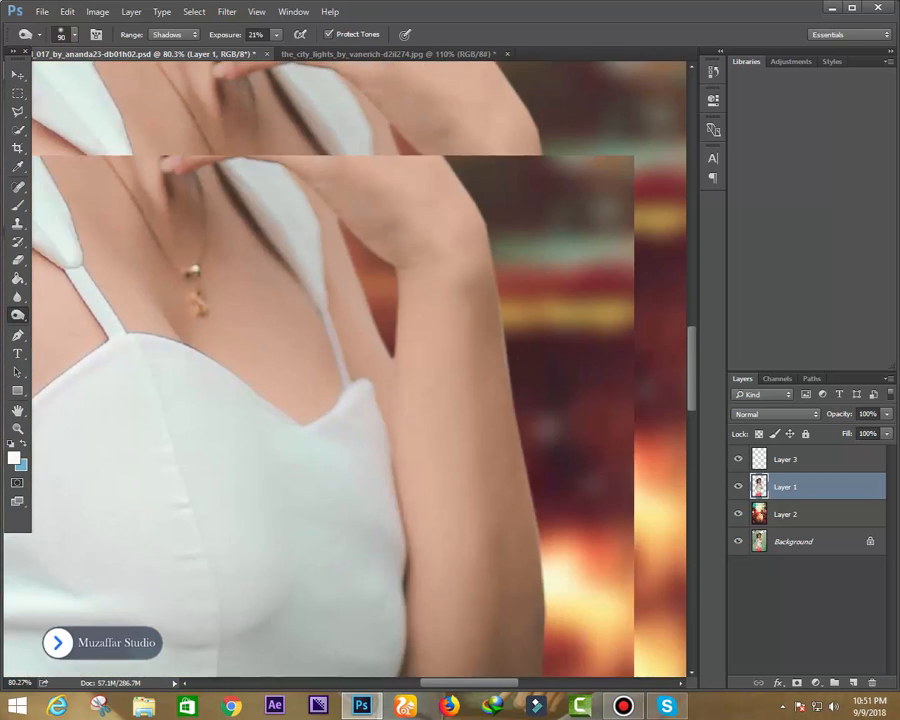
left_click_drag(300, 200, 316, 632)
key("bracketright")
key("bracketright")
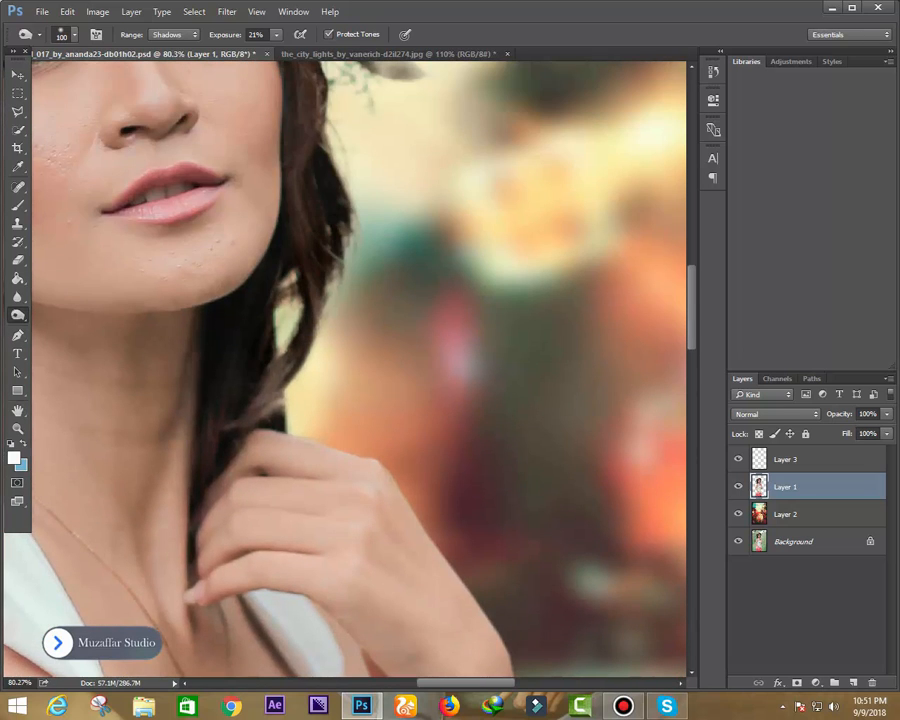
scroll(320, 300, "up", 4)
key("bracketleft")
left_click_drag(312, 385, 325, 245)
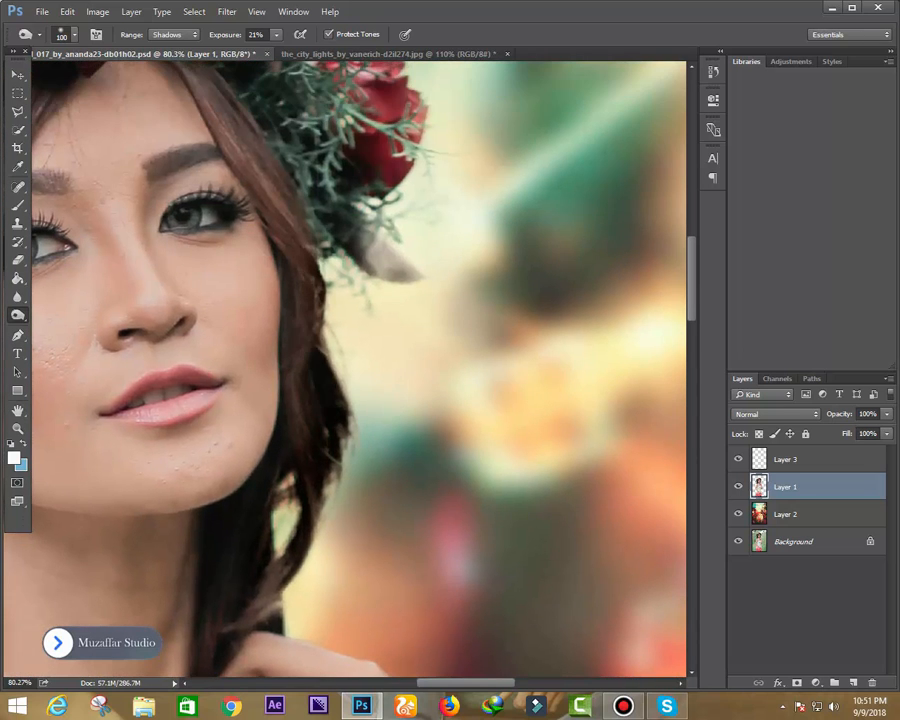
key("ctrl+minus")
mouse_move(250, 250)
left_mouse_down()
mouse_move(353, 369)
mouse_move(480, 432)
left_mouse_up()
key("ctrl+minus")
key("ctrl+minus")
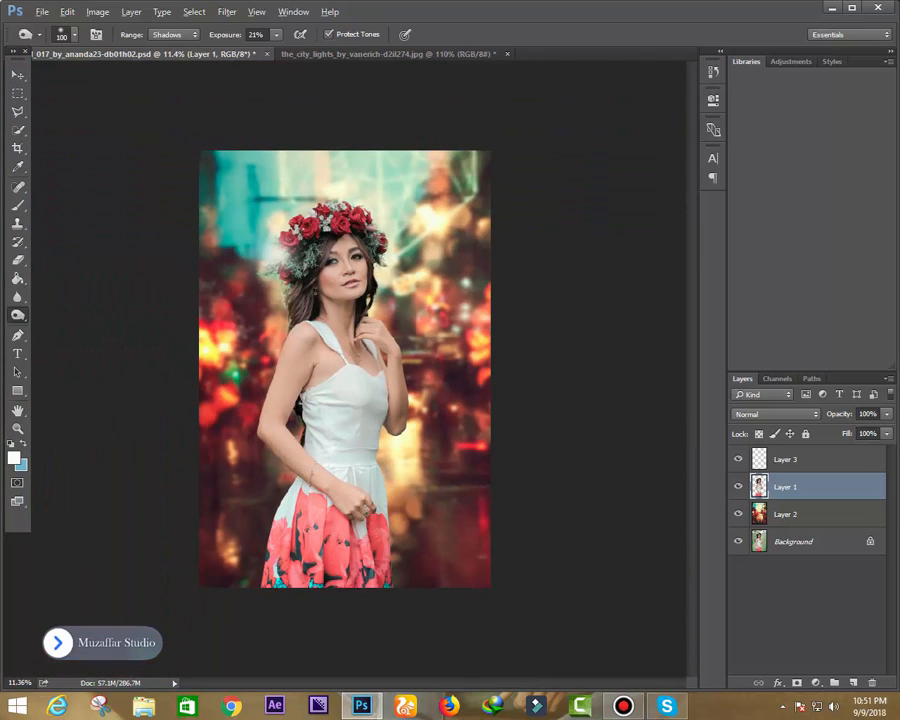
Apply another Gaussian Blur with a radius of 9.4 pixels to the city lights layer
key("alt+bracketleft")
left_click(227, 11)
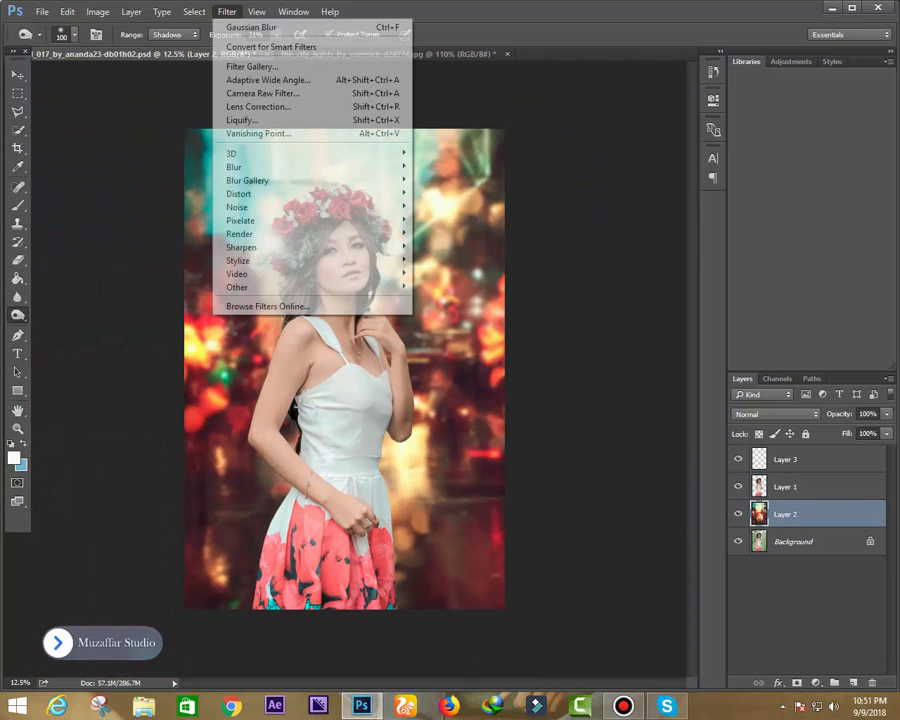
mouse_move(270, 164)
left_click(464, 218)
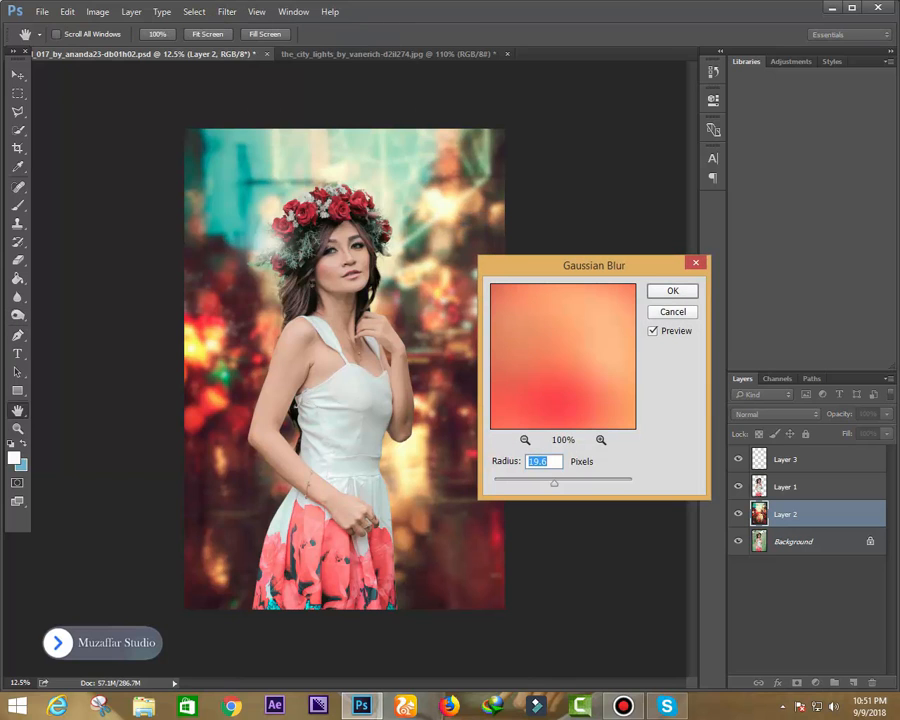
left_click_drag(554, 483, 547, 483)
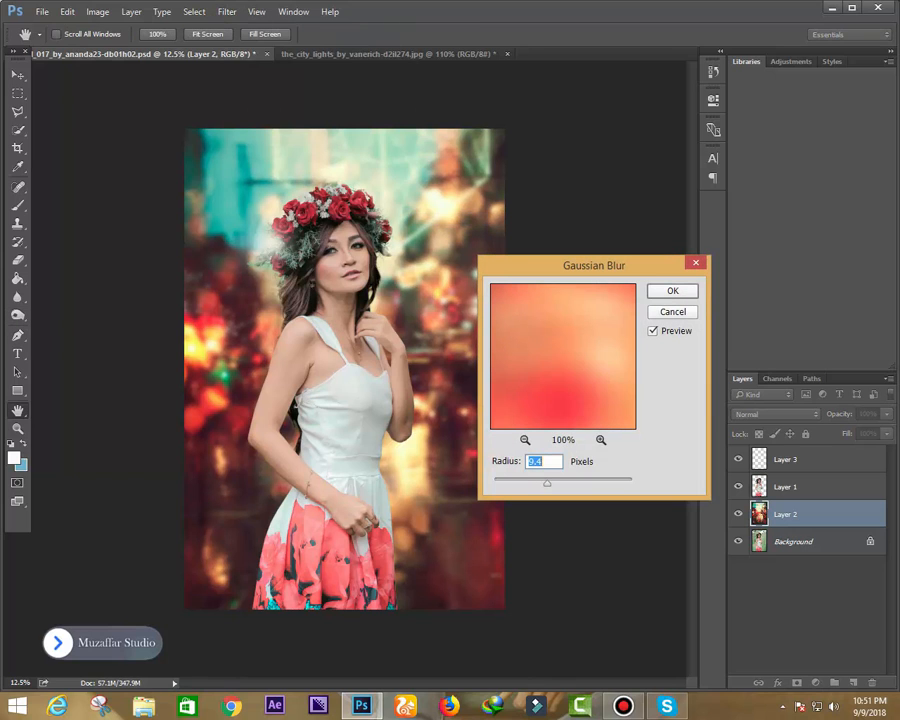
key("Return")
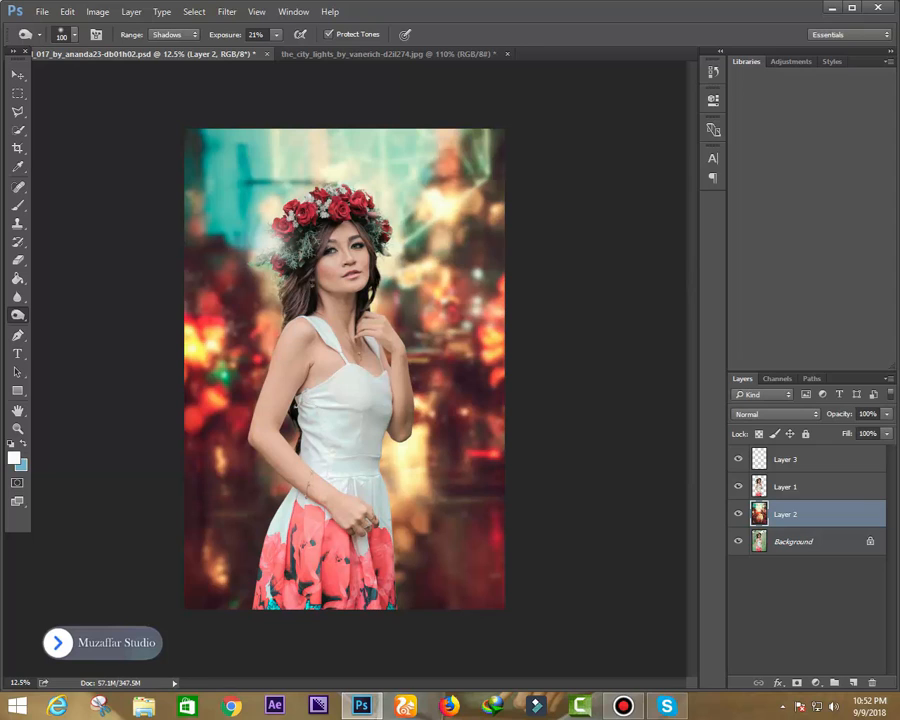
Make the model cutout layer active and examine the overall blend and the model's face and flower crown up close
scroll(344, 368, "down", 2)
scroll(344, 368, "up", 2)
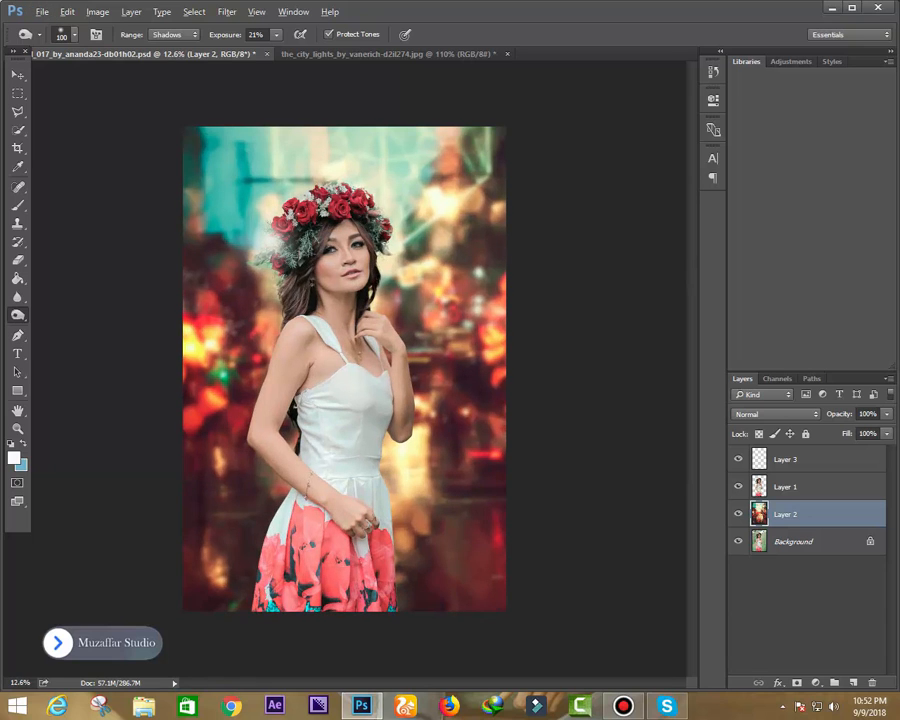
scroll(344, 360, "down", 2, "alt")
scroll(344, 360, "up", 2, "alt")
left_click(787, 487)
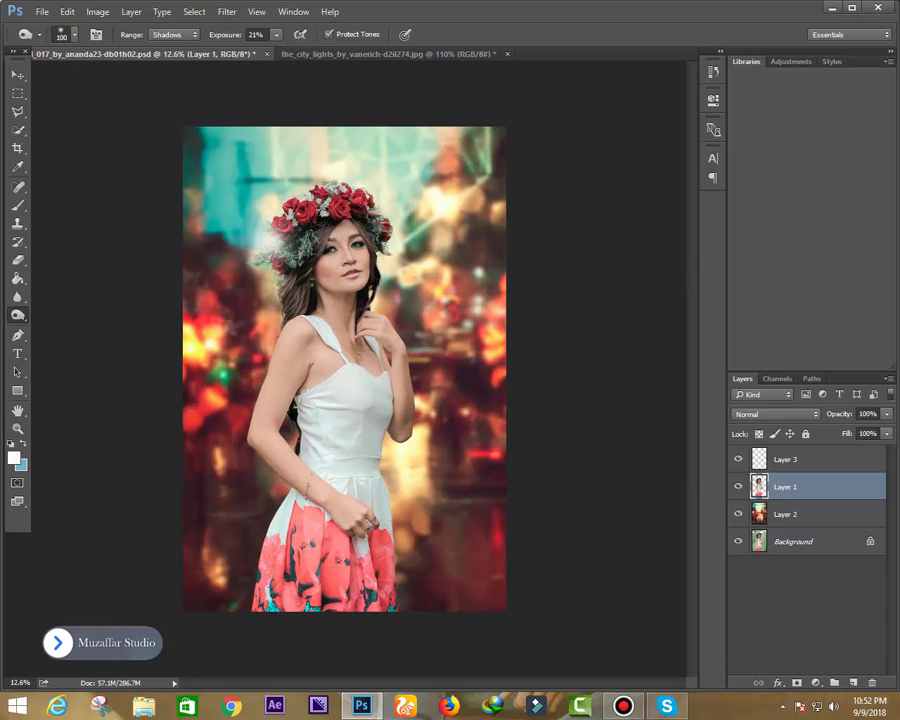
scroll(348, 372, "up", 1)
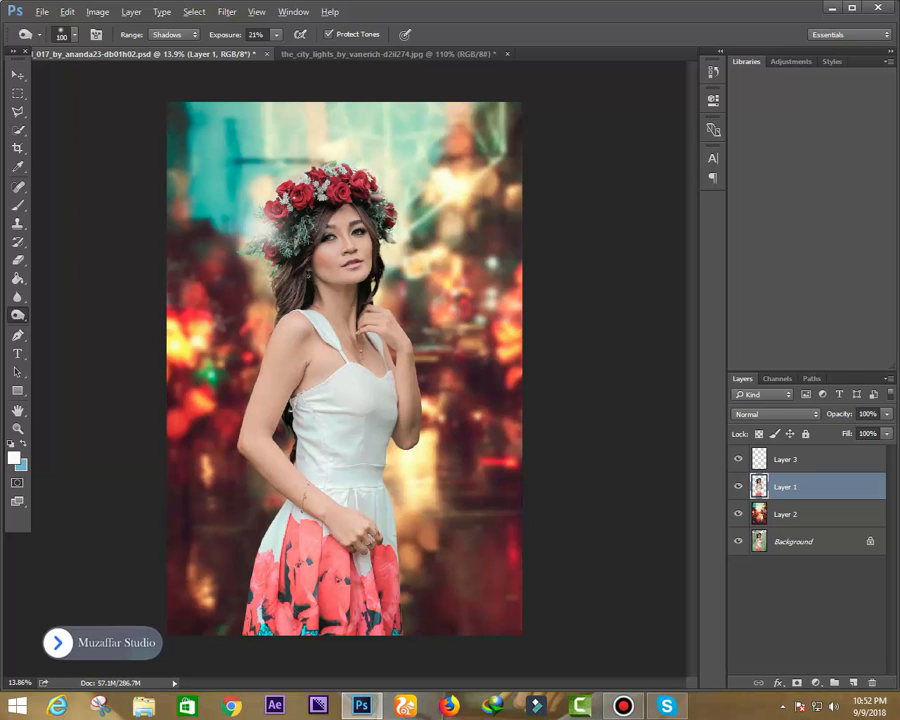
scroll(325, 180, "up", 4)
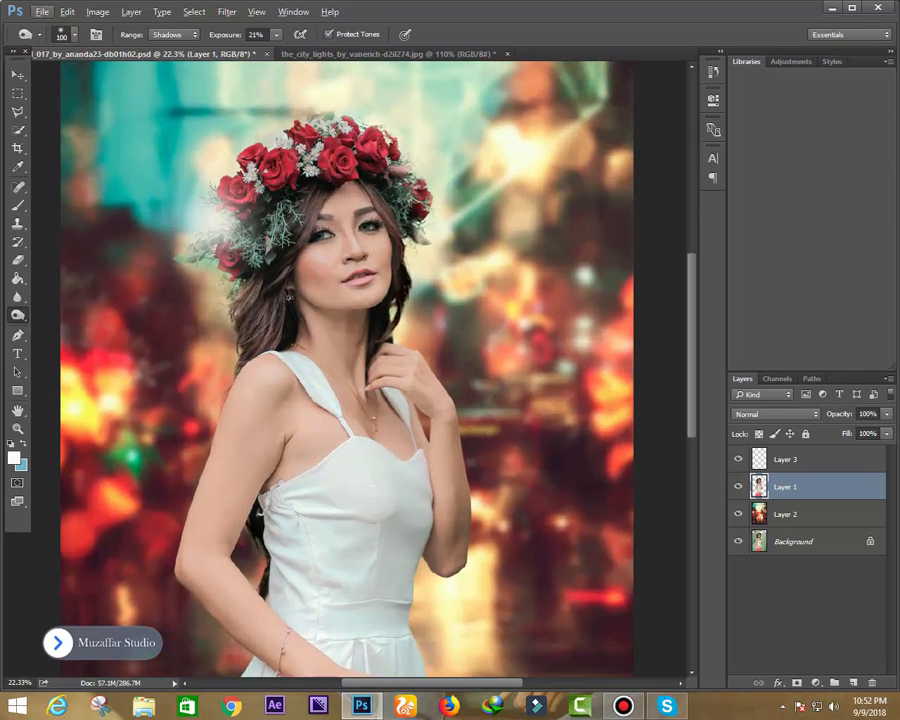
key("alt")
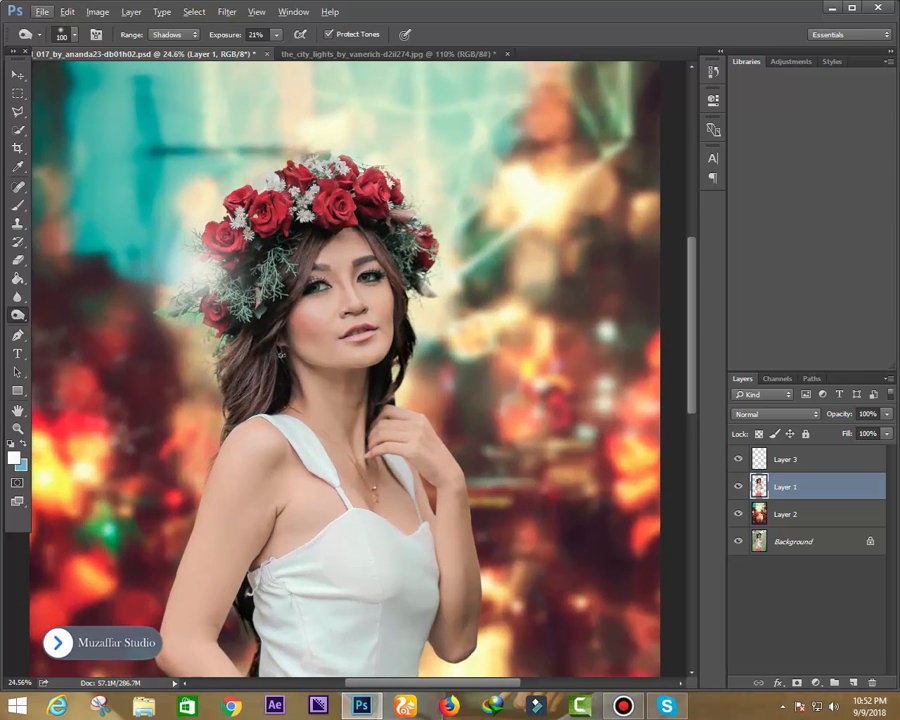
scroll(347, 296, "up", 5)
left_click_drag(347, 296, 354, 302)
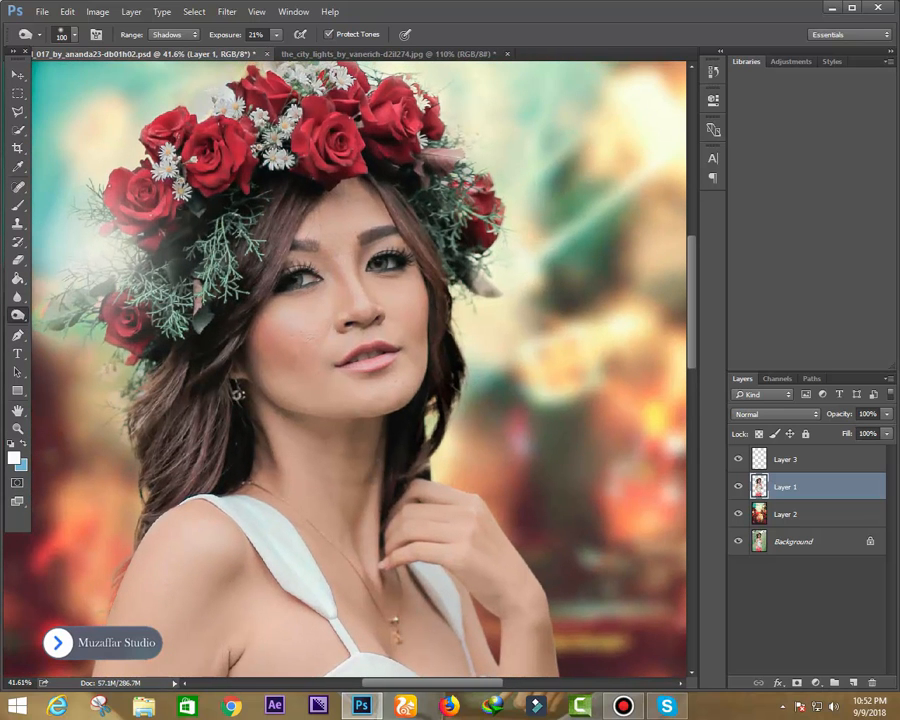
key("alt")
key("ctrl+b")
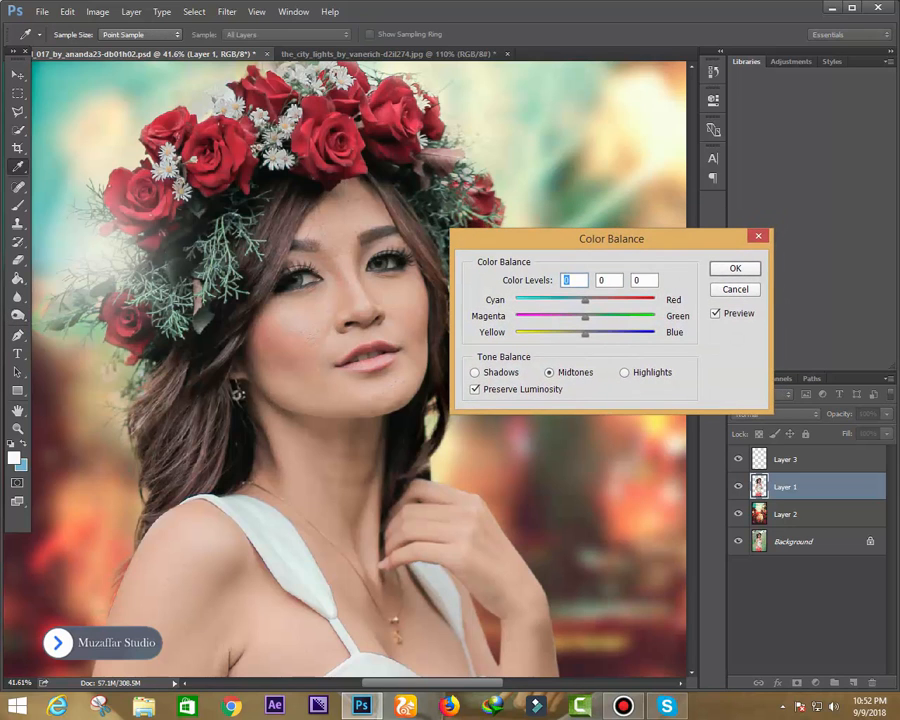
key("Return")
key("o")
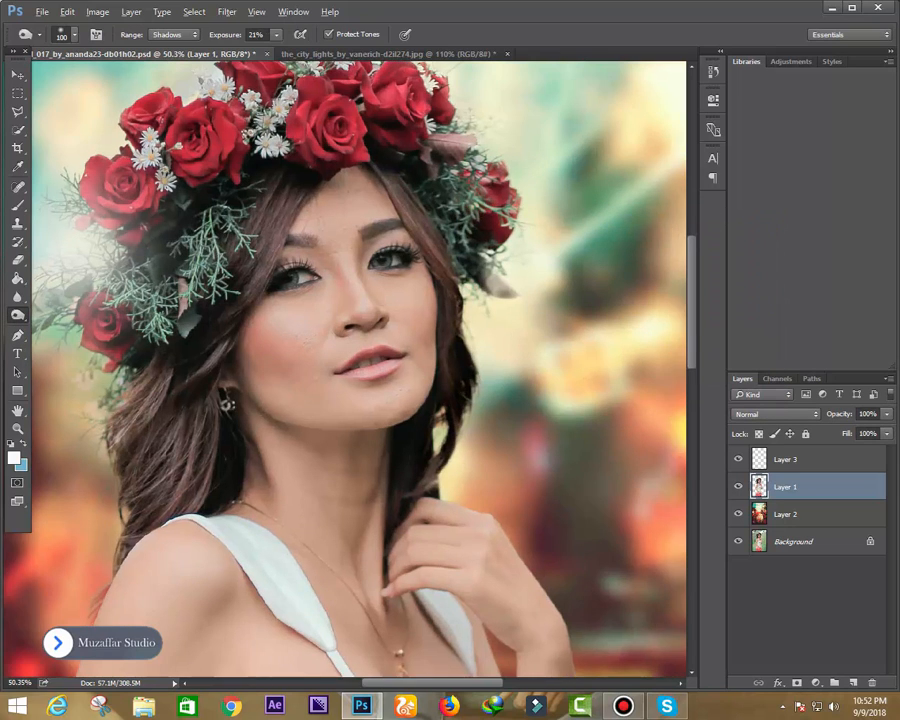
Try duplicating the model cutout layer, and undo the duplication
key("alt")
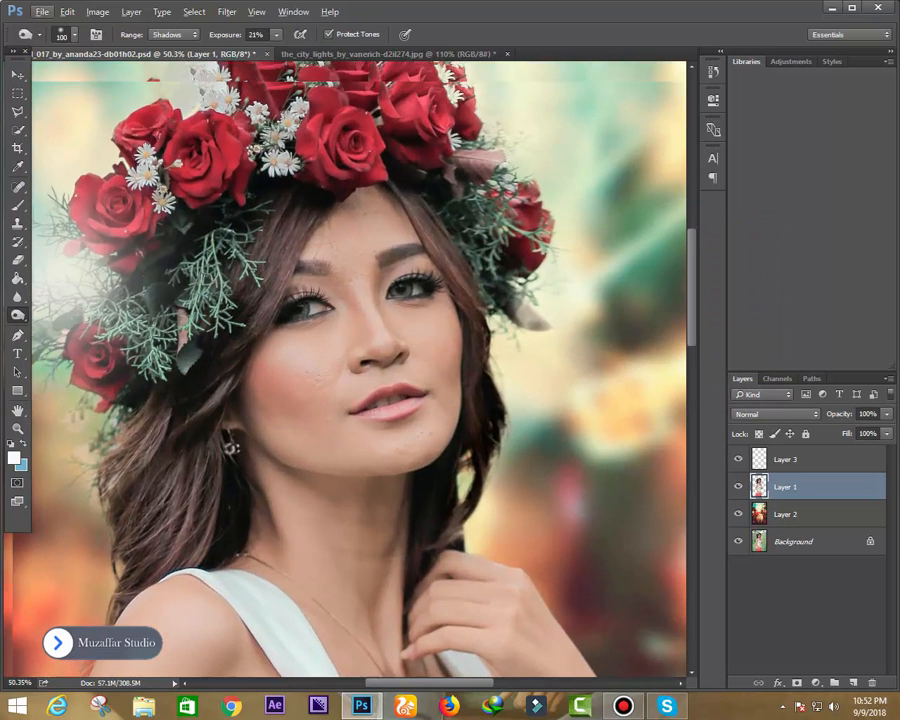
key("alt")
right_click(826, 486)
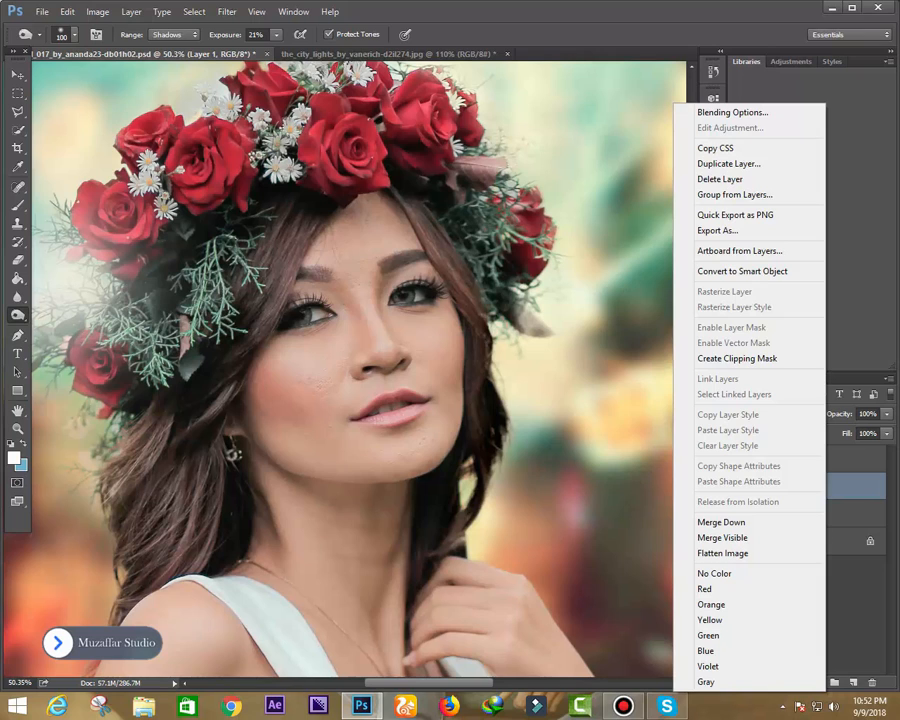
left_click(728, 163)
key("Return")
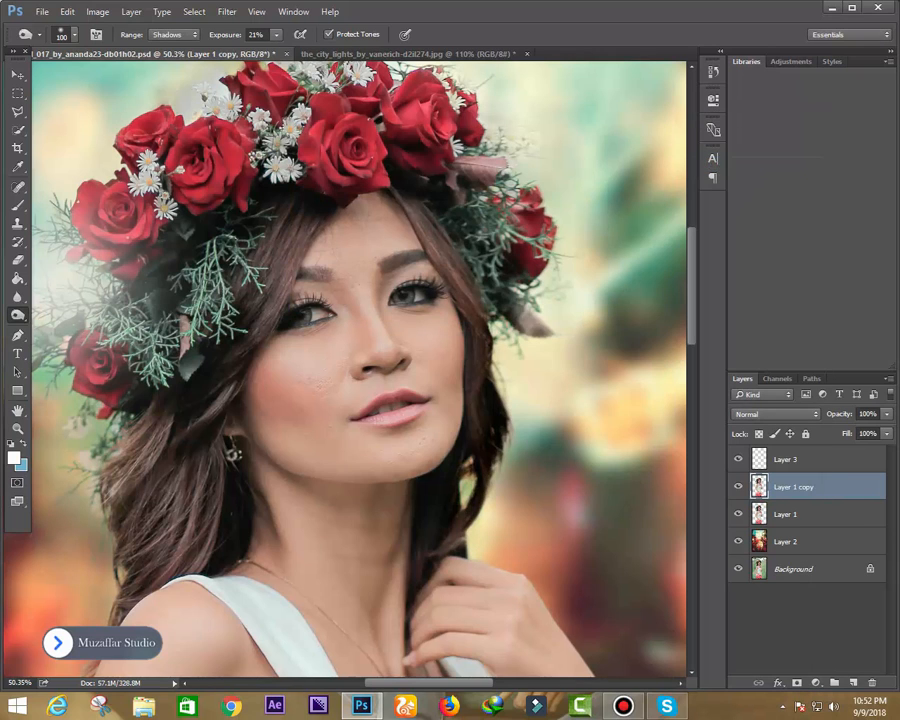
key("ctrl+z")
Try stamping all visible layers into a new merged layer above the glow layer, and undo it
scroll(343, 361, "down", 7)
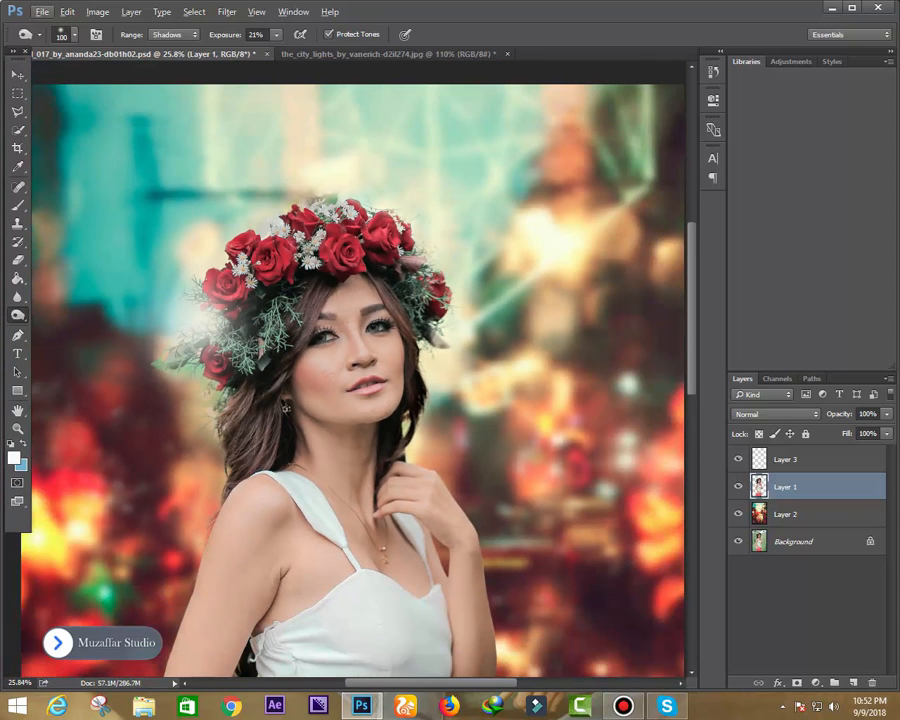
left_click(805, 459)
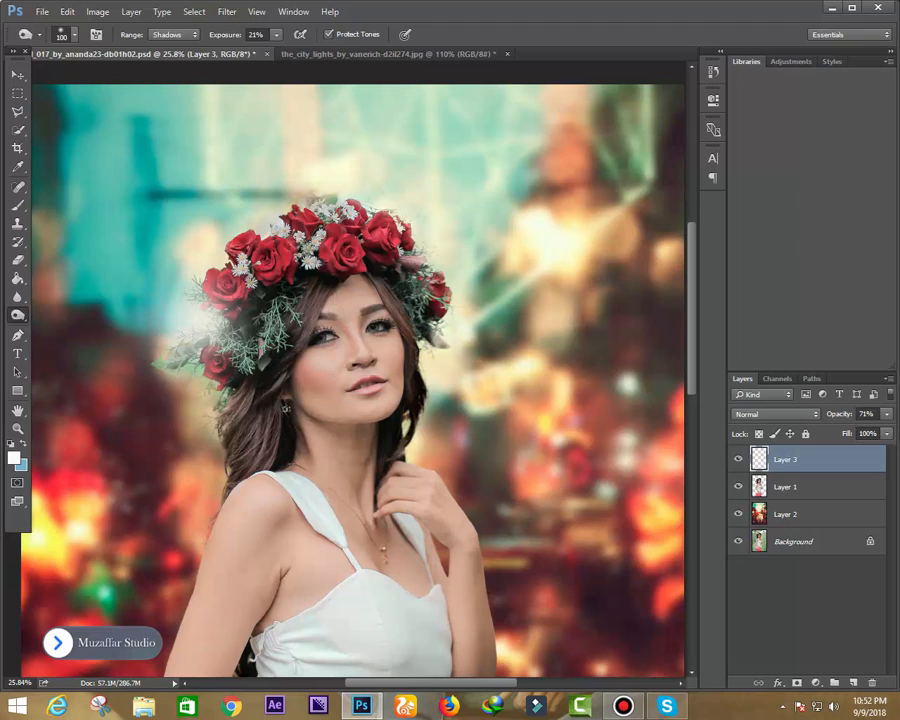
key("ctrl+shift+alt+e")
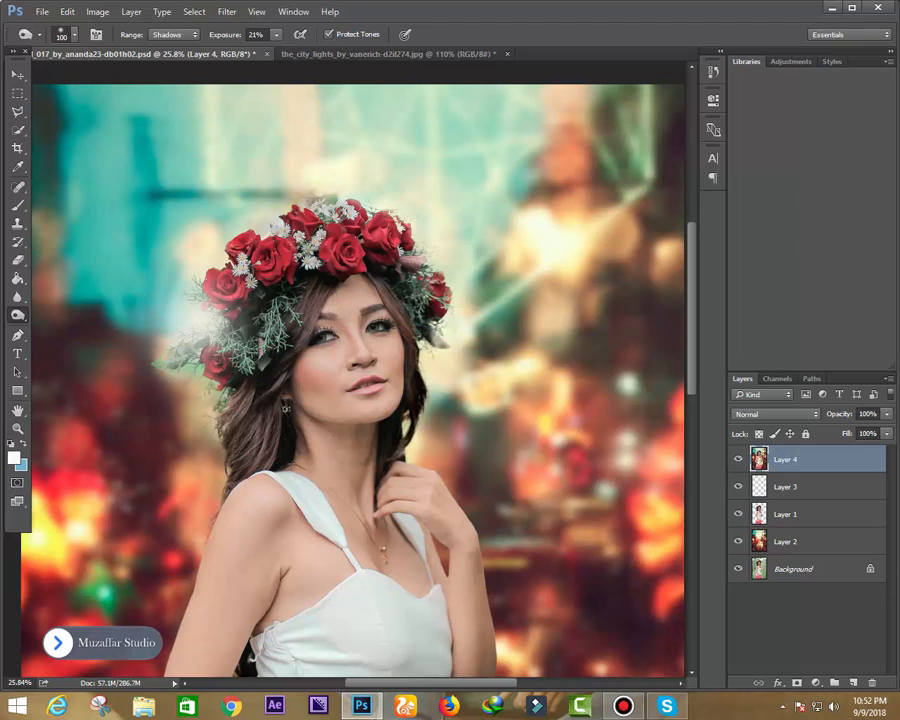
key("ctrl+z")
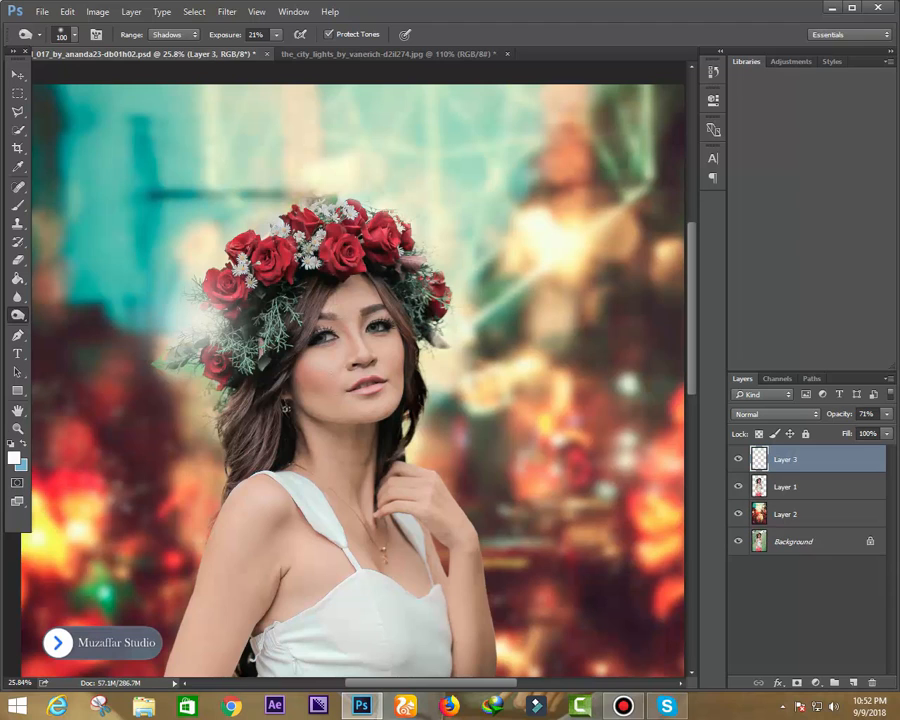
Make the model cutout layer active again and choose the Mixer Brush tool for work on the face up close
left_click(805, 487)
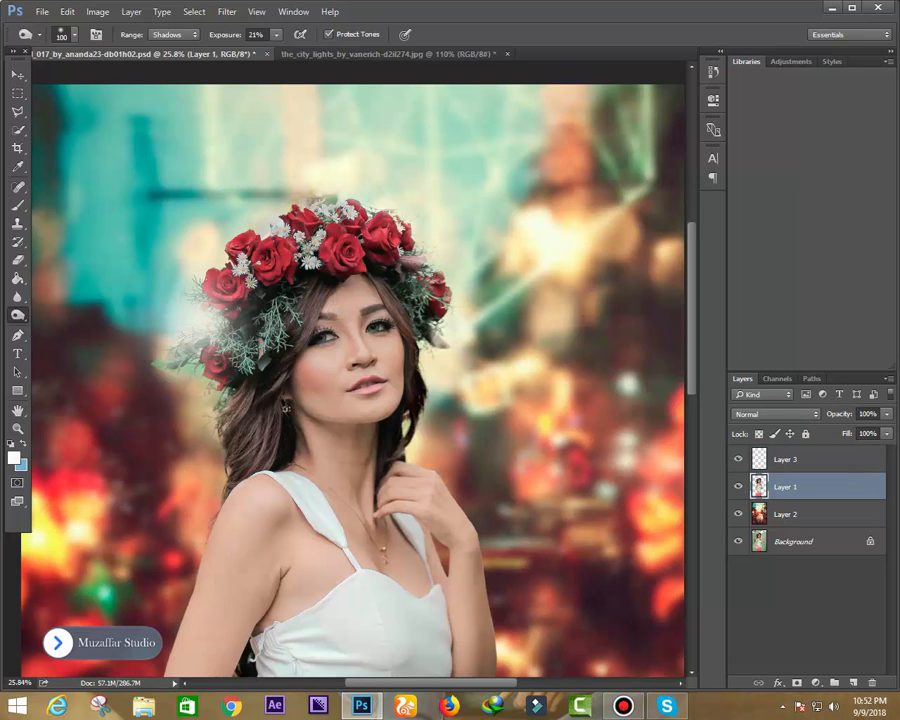
scroll(331, 348, "up", 5)
key("b")
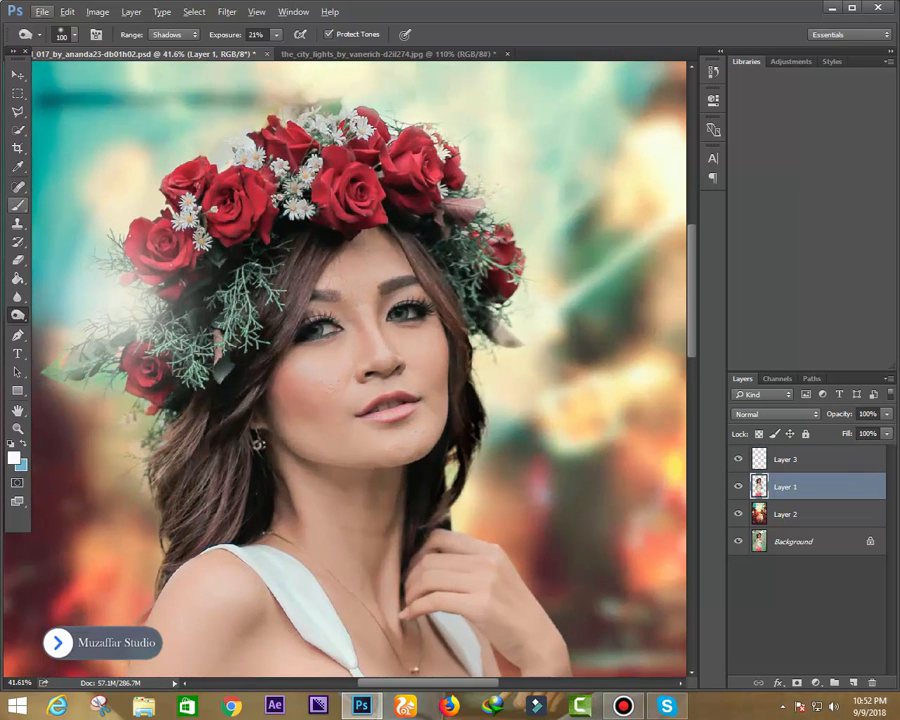
right_click(18, 205)
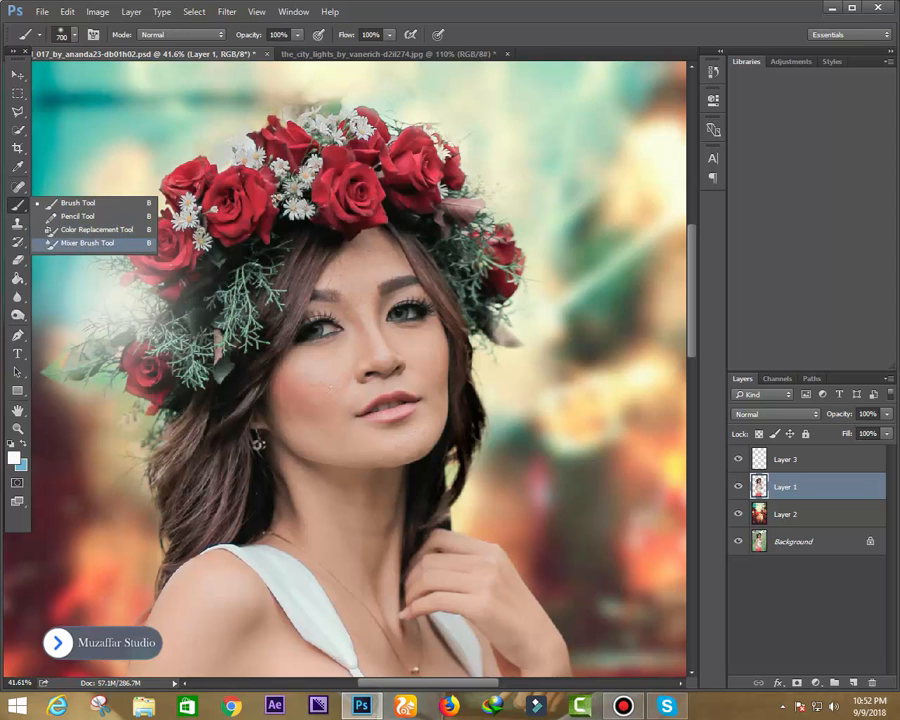
left_click(82, 243)
left_click(329, 384)
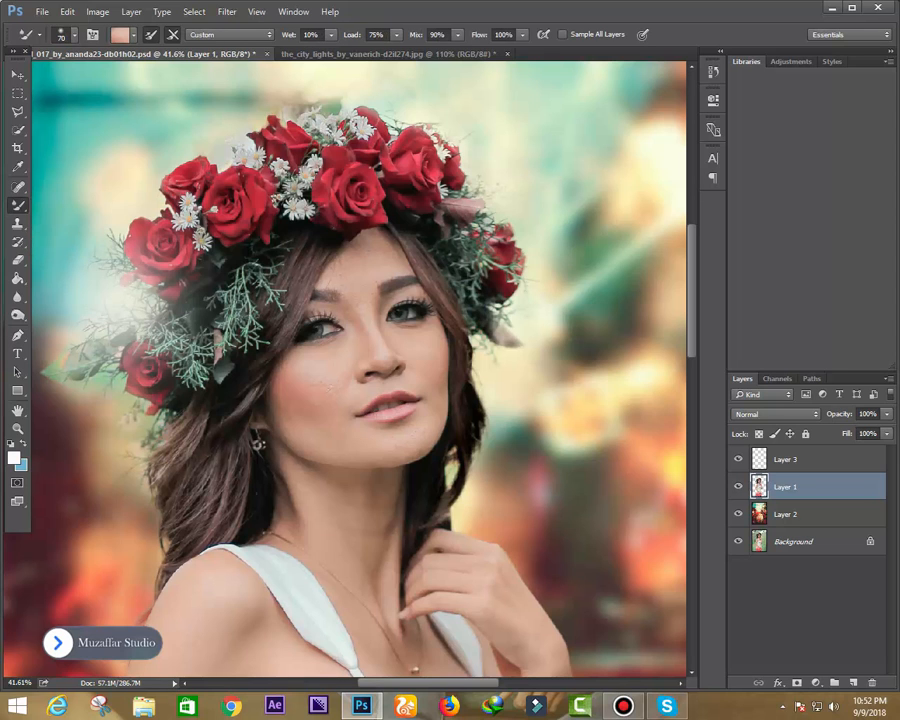
scroll(370, 275, "up", 3)
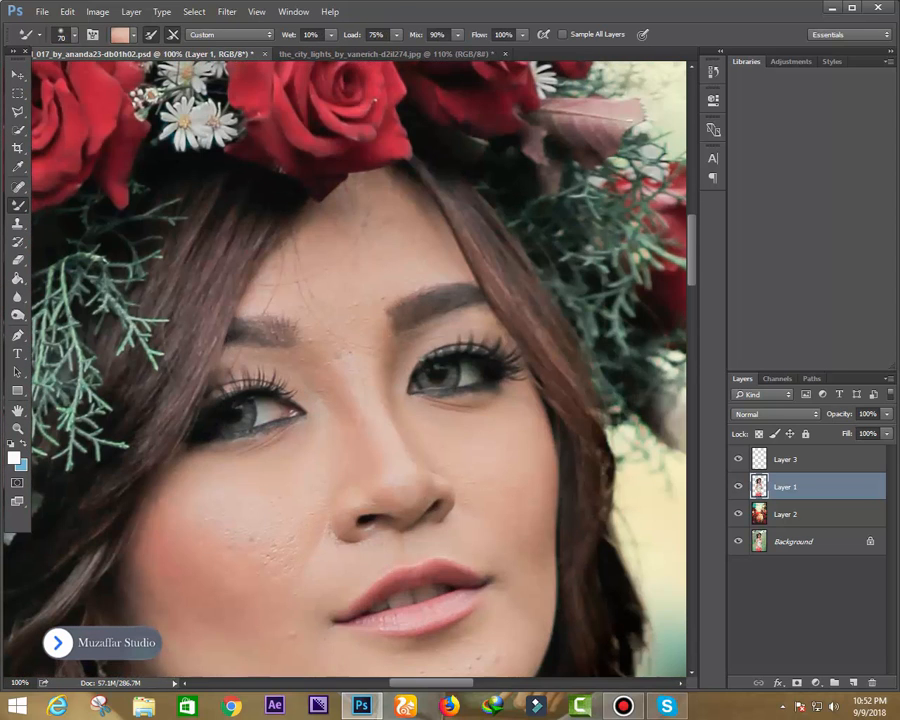
Remove the marks between the eyebrows and on the forehead with a Content-Aware Spot Healing Brush of about 20 px
key("j")
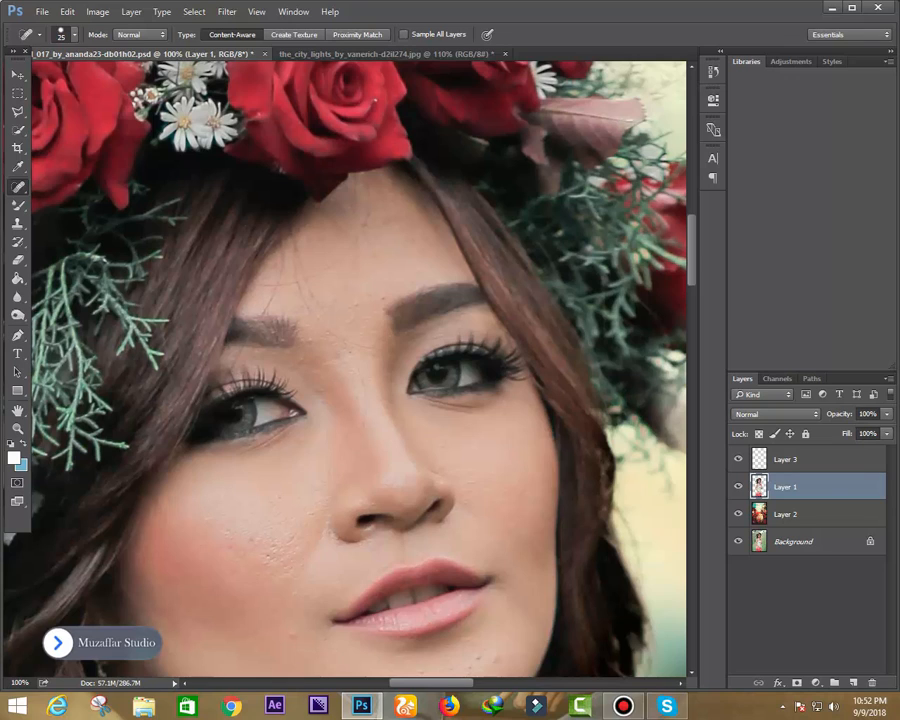
key("bracketleft")
left_click_drag(303, 277, 352, 244)
key("bracketright")
left_click(301, 279)
left_click_drag(326, 331, 378, 354)
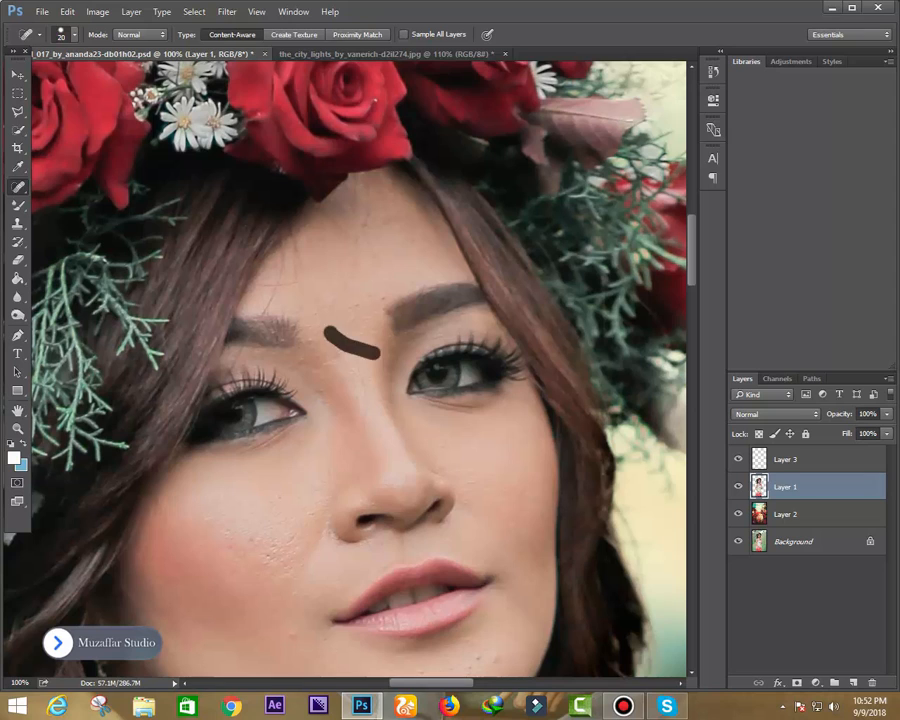
key("bracketleft")
scroll(345, 370, "up", 1)
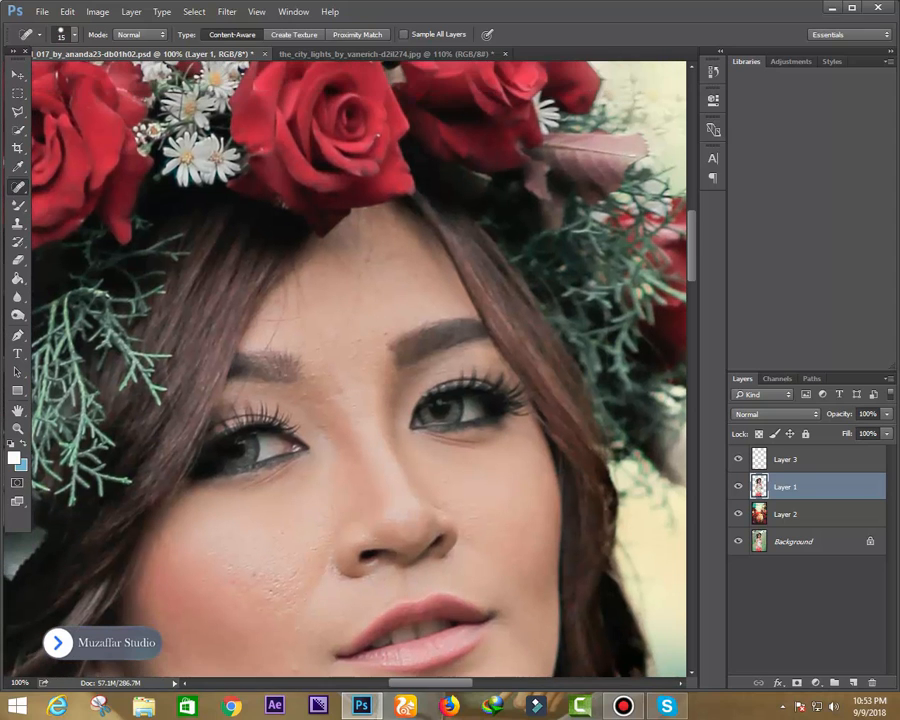
Heal the stray hairs at the forehead's hairline and the marks on the upper forehead with a Spot Healing Brush up to 30 px
key("bracketright")
key("bracketright")
mouse_move(294, 277)
left_mouse_down()
mouse_move(300, 303)
mouse_move(276, 322)
left_mouse_up()
key("bracketright")
left_click(352, 235)
left_click(368, 273)
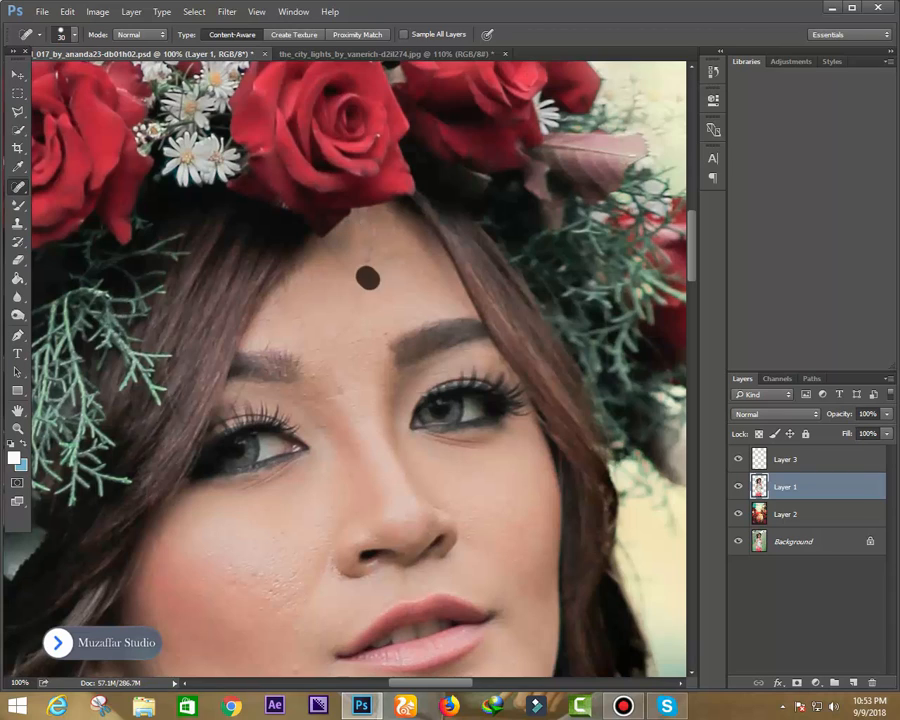
left_click_drag(336, 250, 337, 264)
left_click(382, 223)
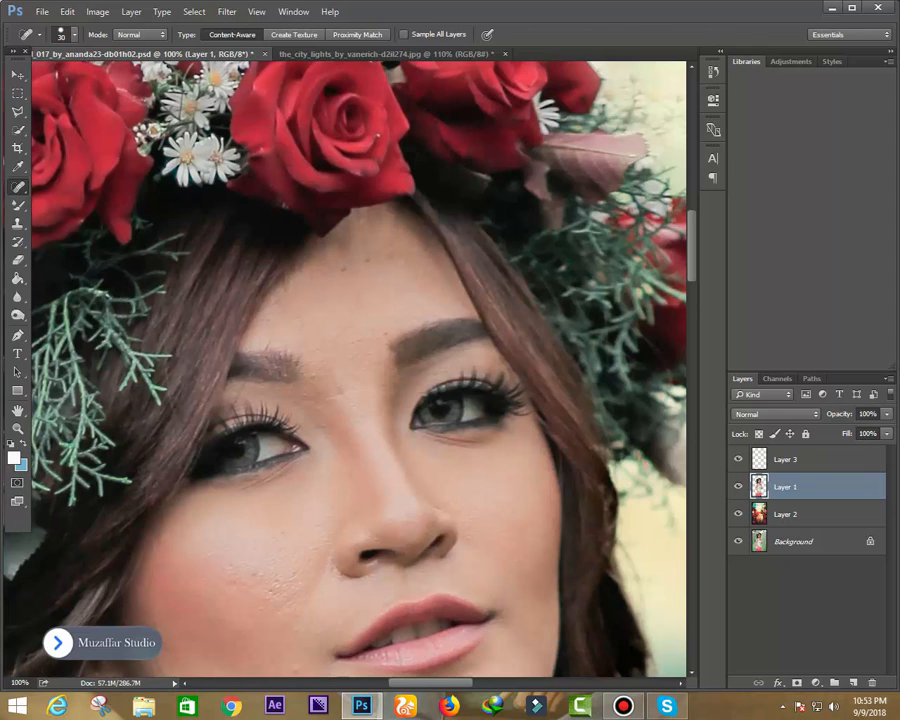
Smooth the skin of the forehead and the bridge of the nose with a Mixer Brush of 80 to 90 px
left_click(18, 205)
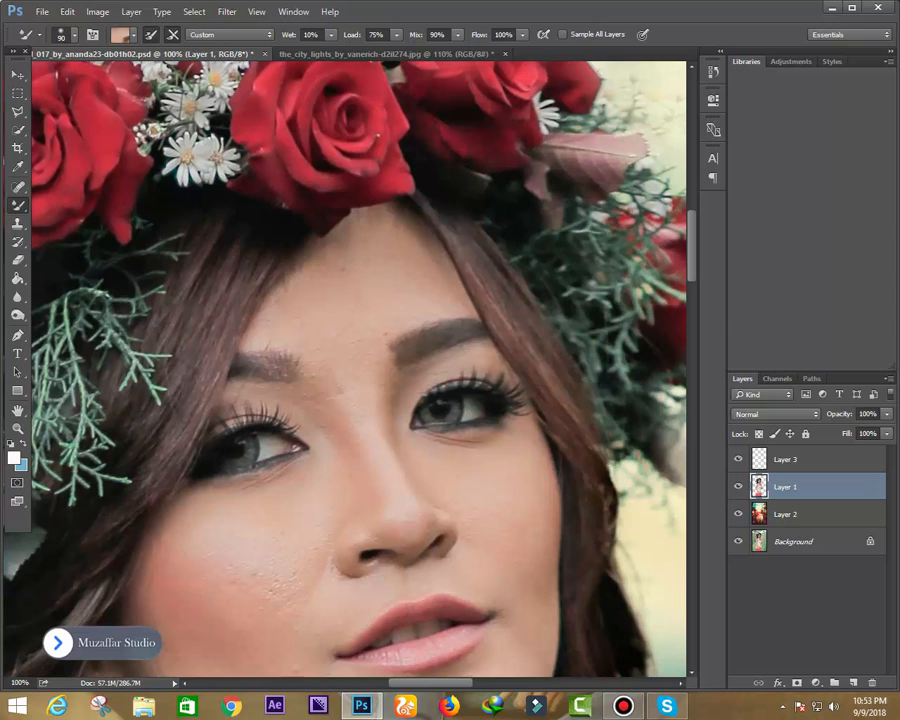
left_click_drag(350, 420, 366, 356)
key("bracketleft")
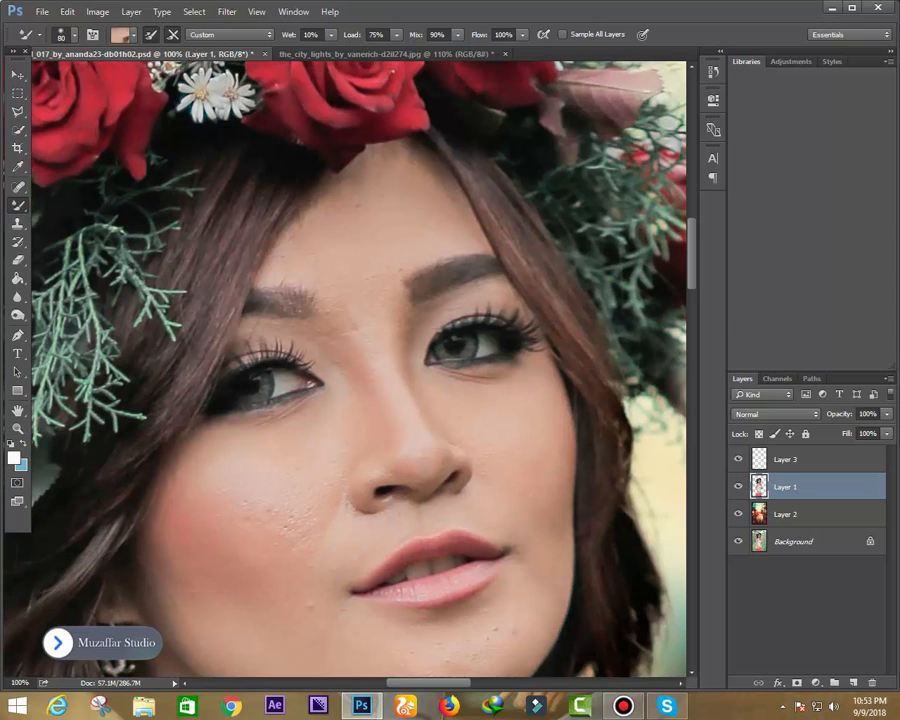
left_click_drag(350, 420, 362, 299)
key("bracketleft")
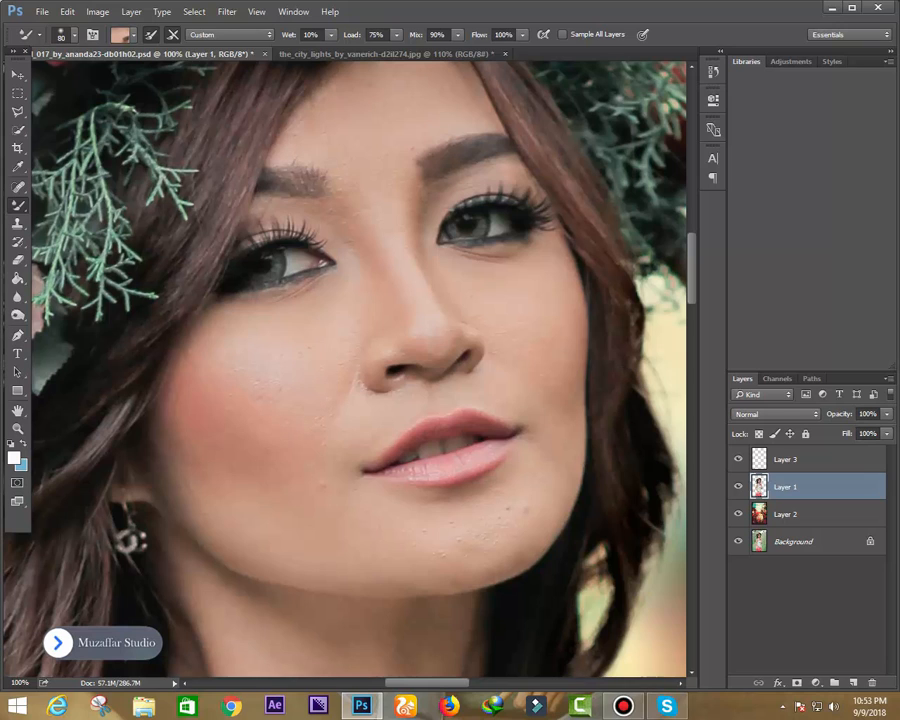
Smooth the rough skin texture on the blushed cheek below the eye with the Mixer Brush
key("bracketright")
key("bracketright")
left_click_drag(430, 505, 423, 468)
key("bracketleft")
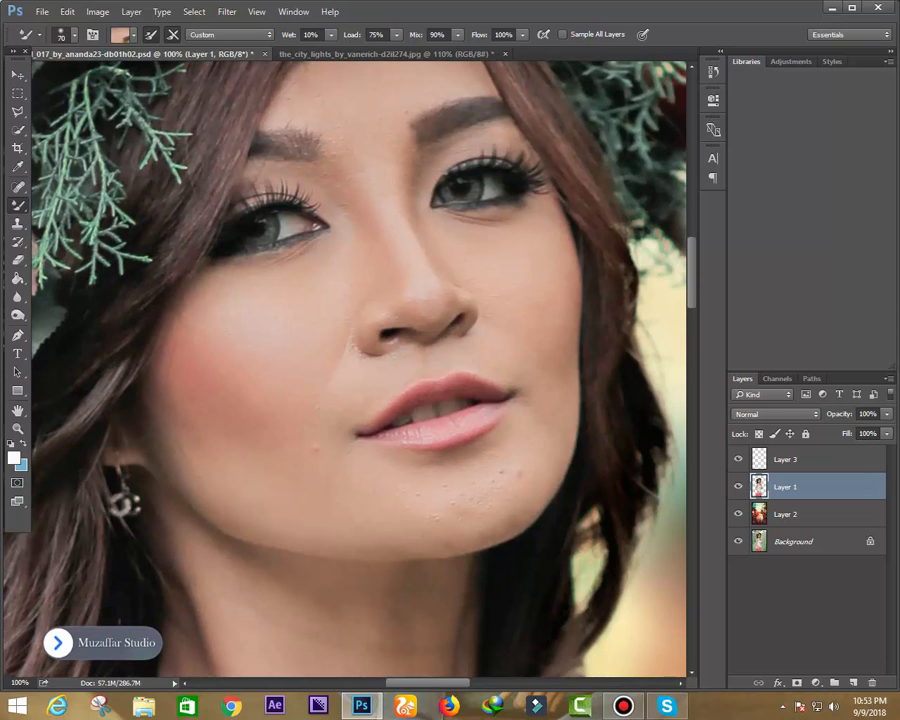
Blend the skin beside the nose and around the corner of the mouth, adjusting the Mixer Brush size up to 90 px
key("bracketleft")
key("bracketleft")
key("bracketleft")
key("bracketright")
key("bracketright")
key("bracketright")
key("bracketright")
key("bracketright")
left_click_drag(420, 440, 423, 372)
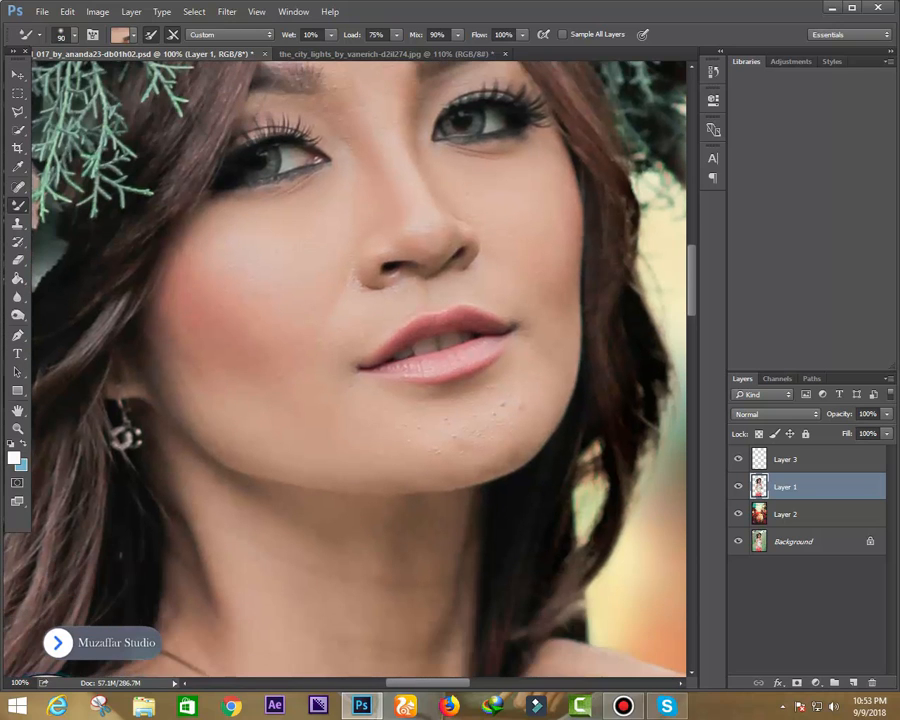
Smooth away the spots on the chin with the Mixer Brush and enlarge the brush to 150 px
mouse_move(400, 420)
left_mouse_down()
mouse_move(403, 386)
mouse_move(386, 413)
mouse_move(434, 328)
left_mouse_up()
key("bracketright")
key("ctrl+minus")
key("ctrl+minus")
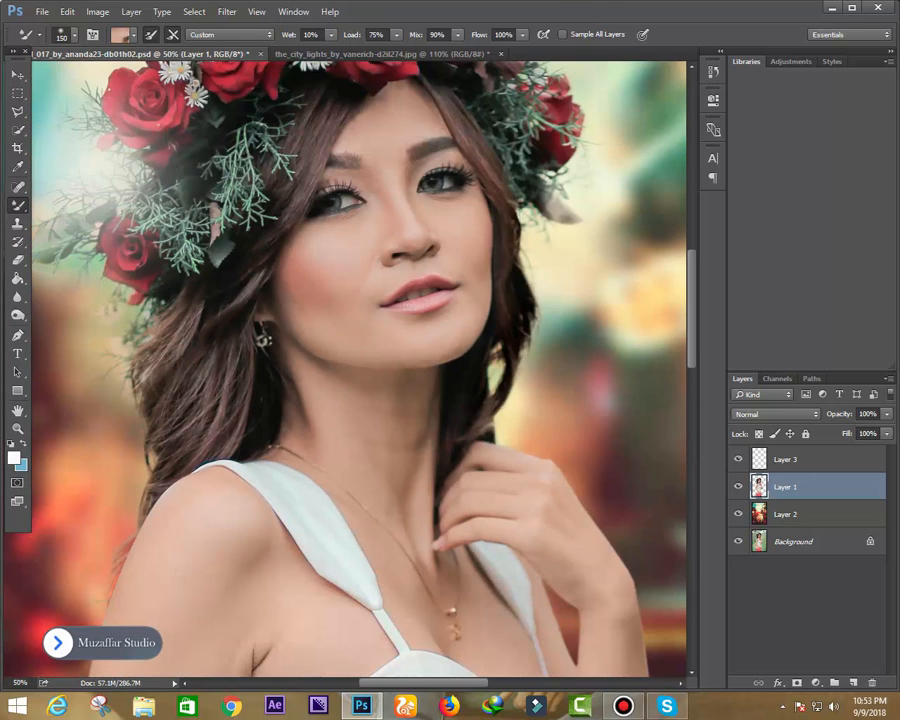
Smooth the skin of the model's shoulders, chest and arms with a Mixer Brush of about 150 px
key("ctrl+minus")
key("bracketright")
key("bracketright")
key("bracketright")
key("bracketright")
key("bracketright")
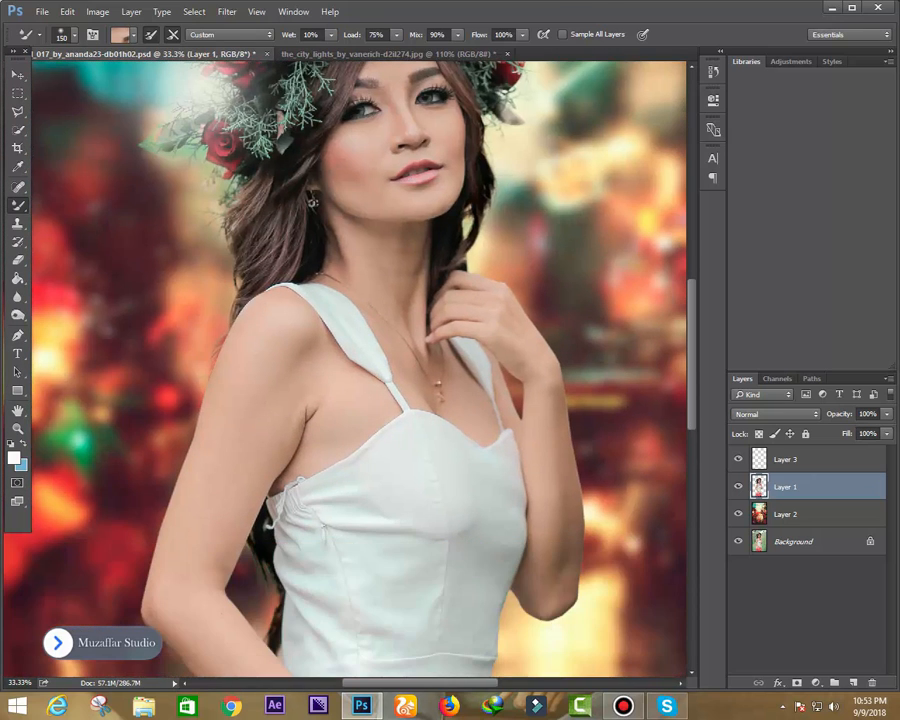
key("bracketright")
key("bracketleft")
key("bracketleft")
key("bracketleft")
key("bracketleft")
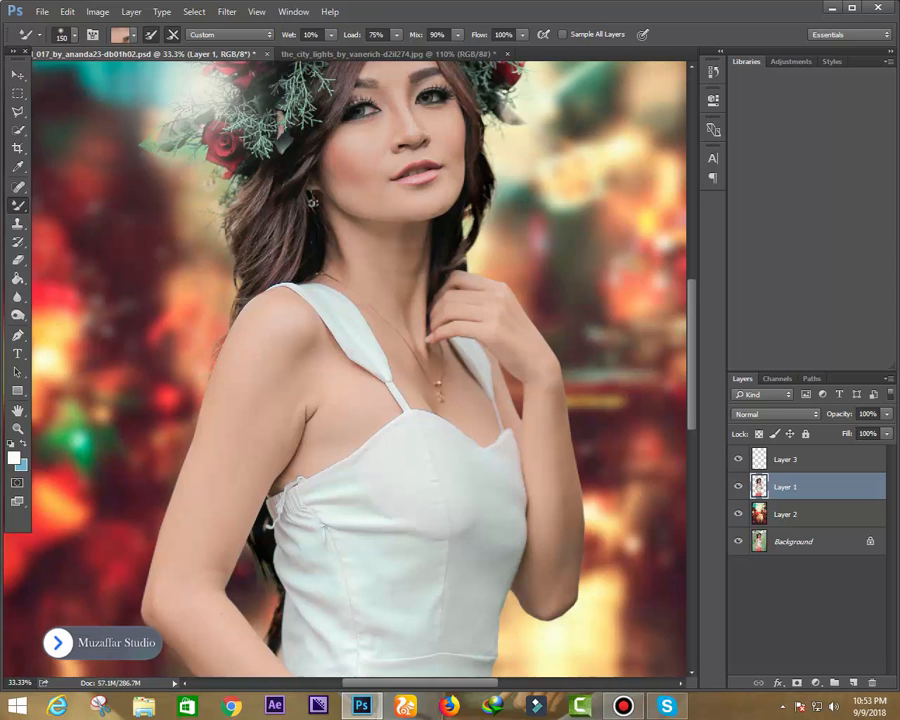
key("ctrl+minus")
left_click_drag(385, 460, 412, 363)
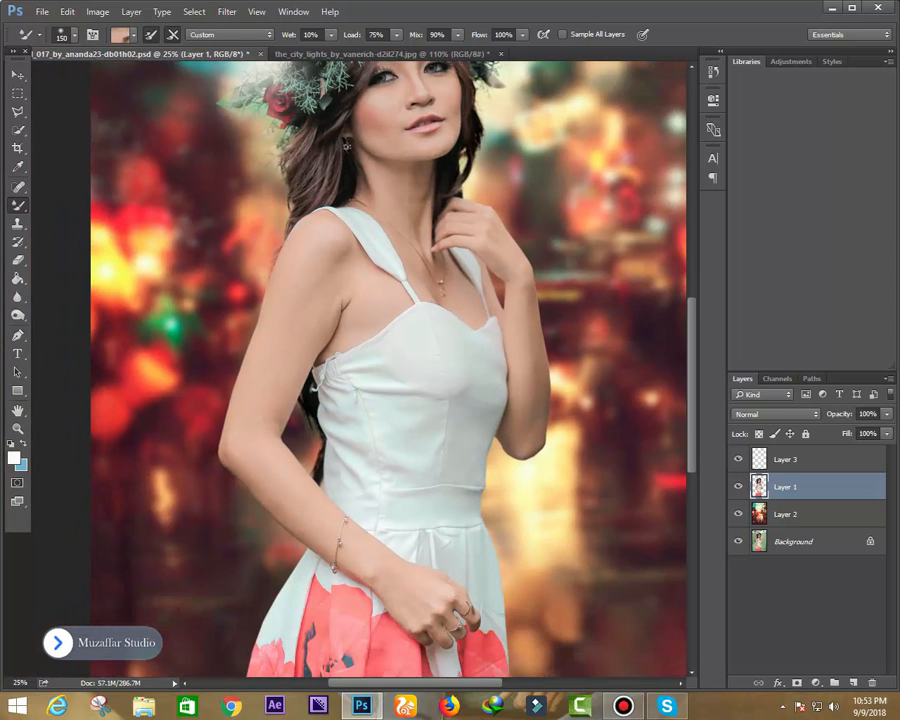
Shift the model cutout's midtones toward blue with Color Balance, keeping luminosity preserved
key("ctrl+minus")
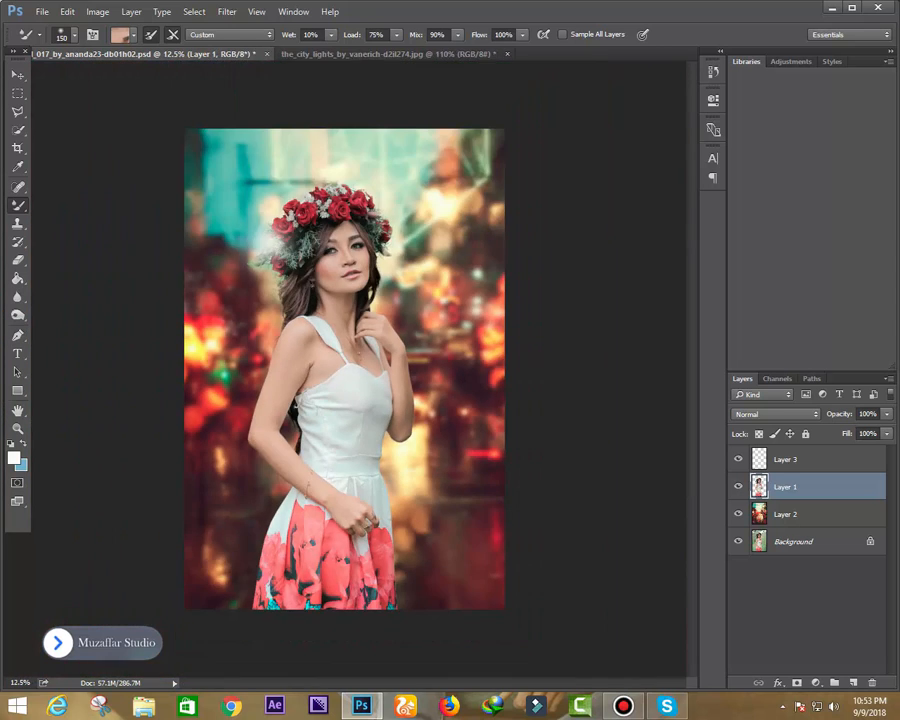
key("ctrl+plus")
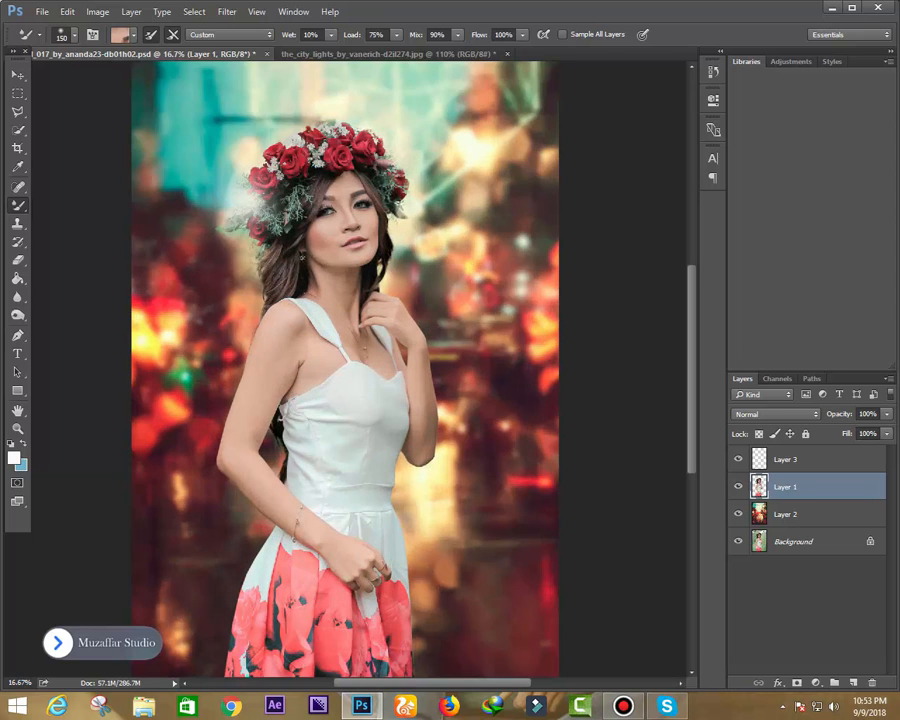
key("ctrl+b")
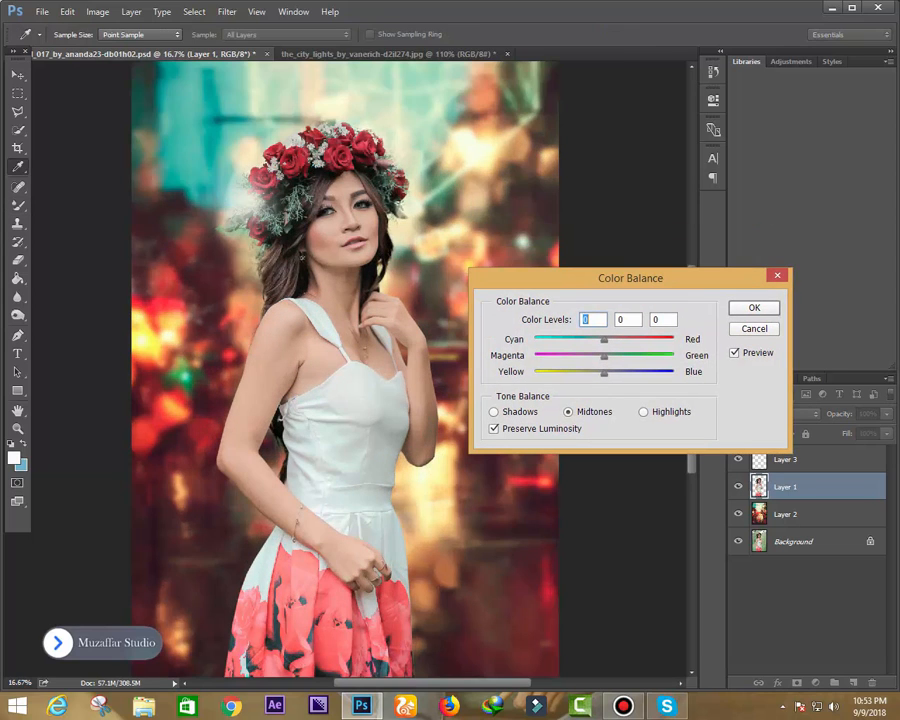
key("Tab")
key("Tab")
key("Up")
key("Up")
key("Up")
key("Up")
key("Up")
key("Up")
key("Up")
key("Up")
left_click_drag(604, 357, 606, 341)
key("Return")
key("b")
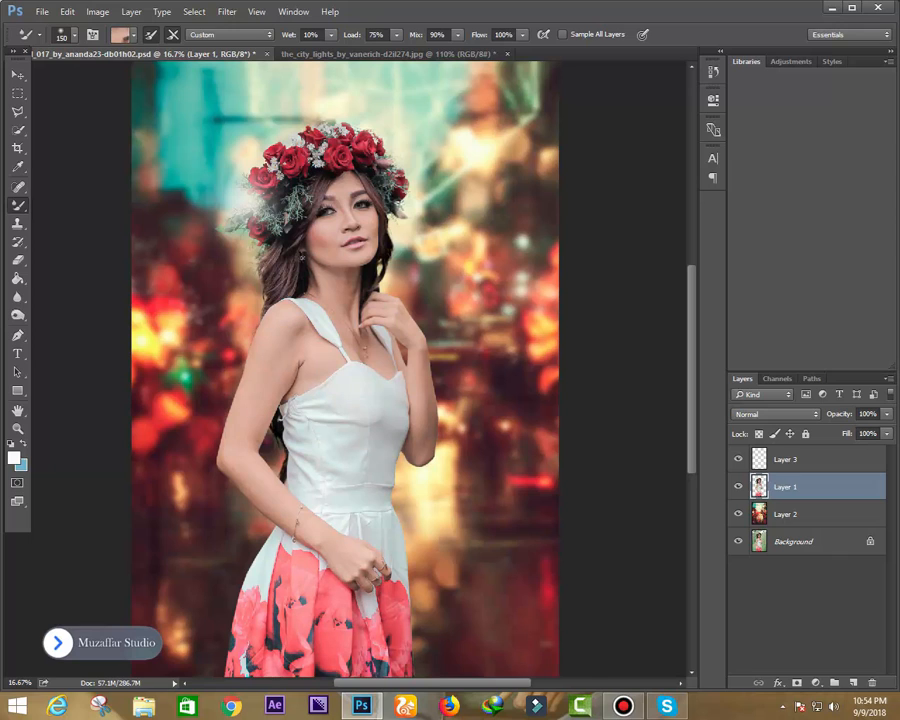
Hide and reshow the model cutout layer to examine how it blends with the blurred city lights across the whole picture
scroll(350, 248, "down", 1)
scroll(350, 248, "down", 1)
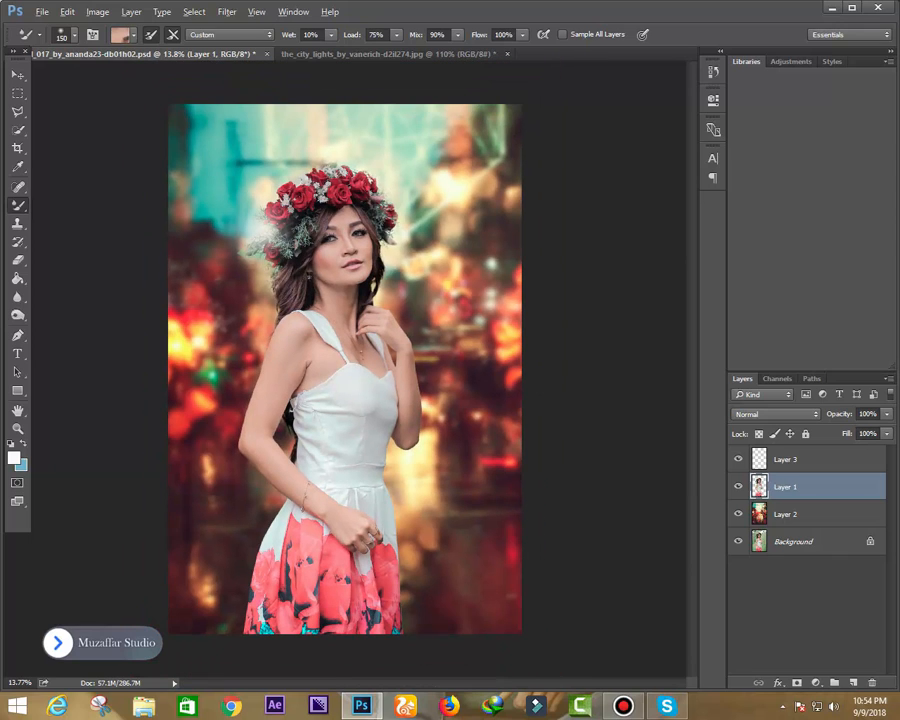
scroll(350, 248, "up", 1)
key("alt")
key("ctrl+comma")
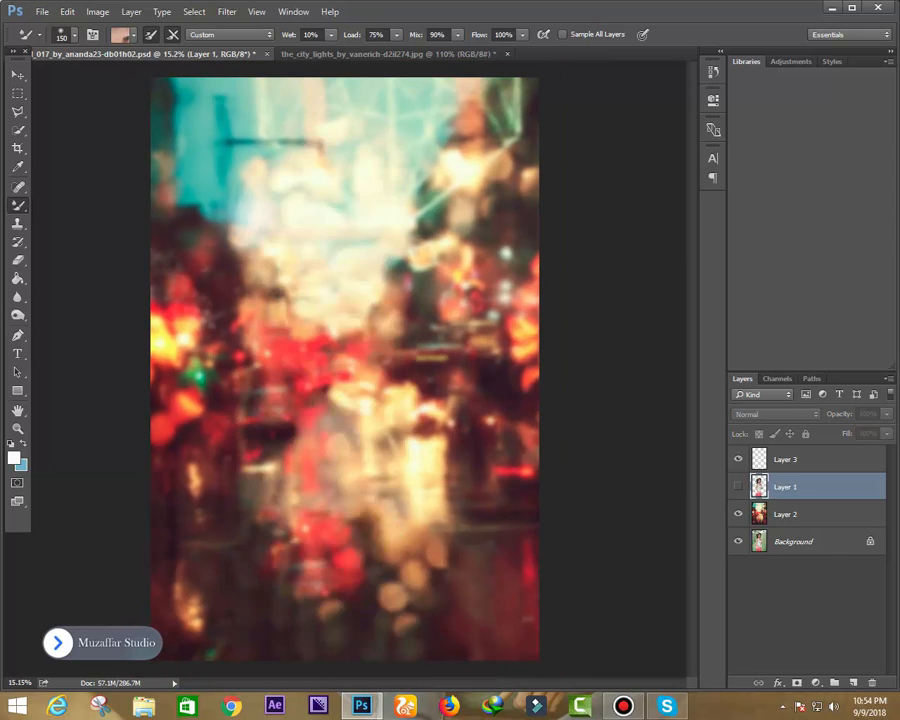
key("ctrl+comma")
scroll(344, 368, "down", 1)
scroll(344, 368, "up", 1)
key("alt")
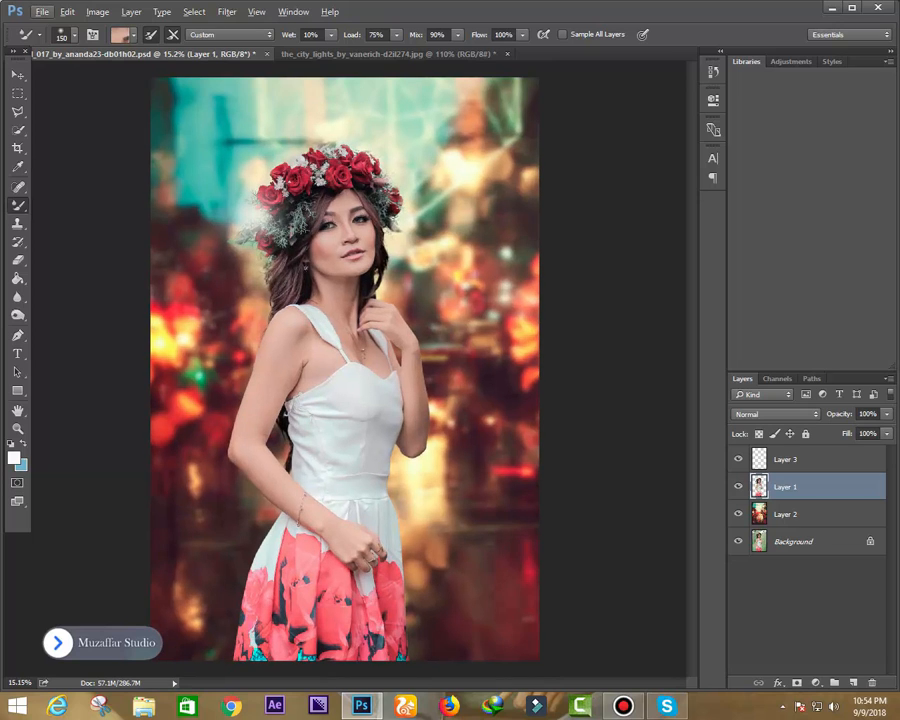
Stamp all visible layers into a new merged layer above Layer 3
left_click(800, 459)
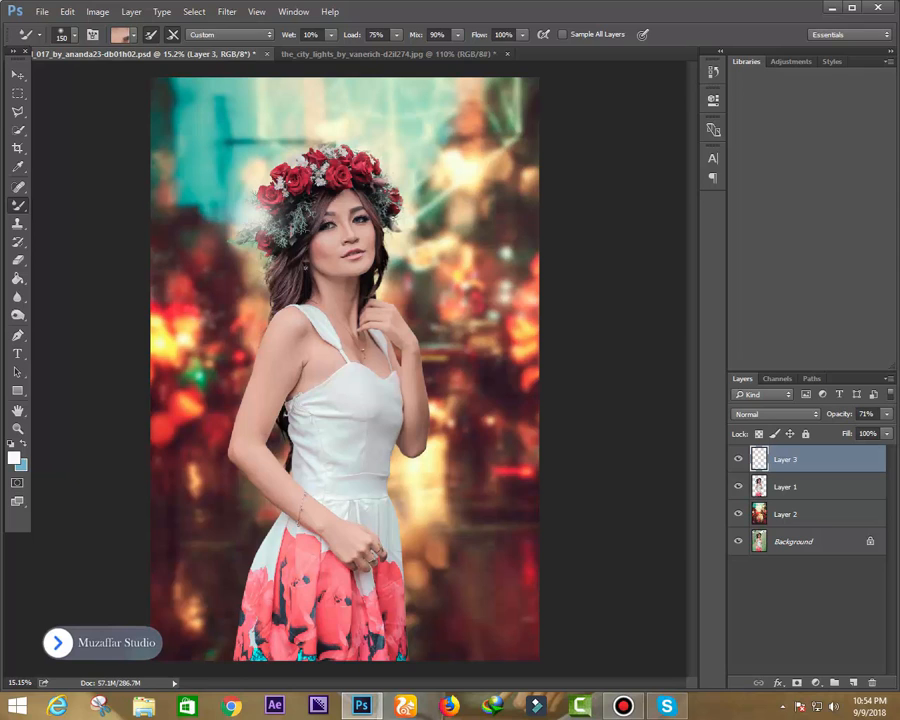
key("ctrl+shift+alt+e")
scroll(345, 368, "down", 1)
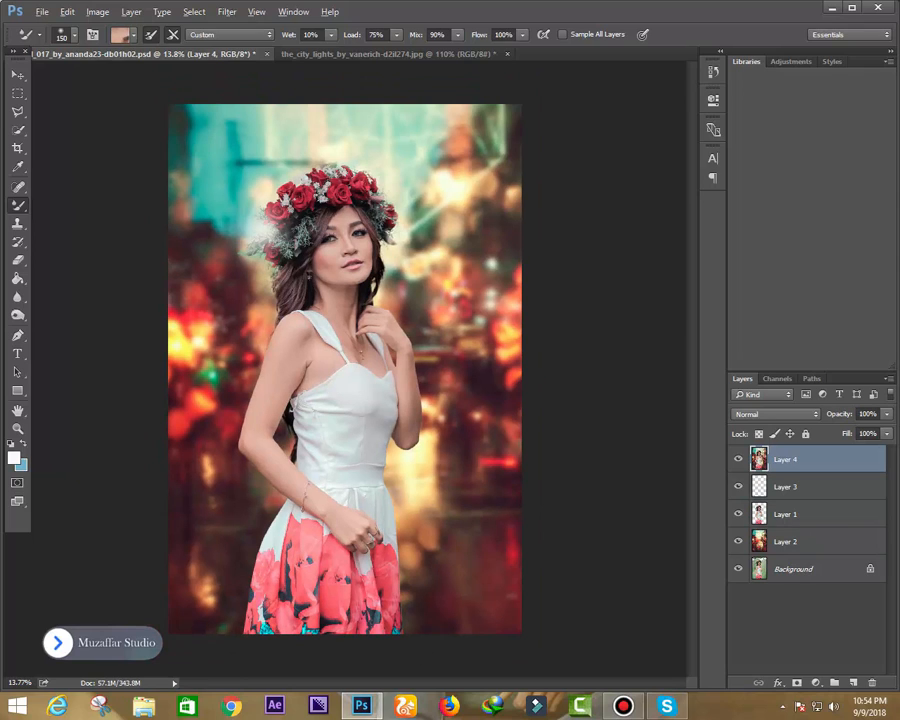
Open the image bokeh_by_octr from the New folder inside HD Wallpapers on the Mix Data (F:) drive
left_click(42, 11)
left_click(57, 40)
double_click(430, 160)
double_click(572, 208)
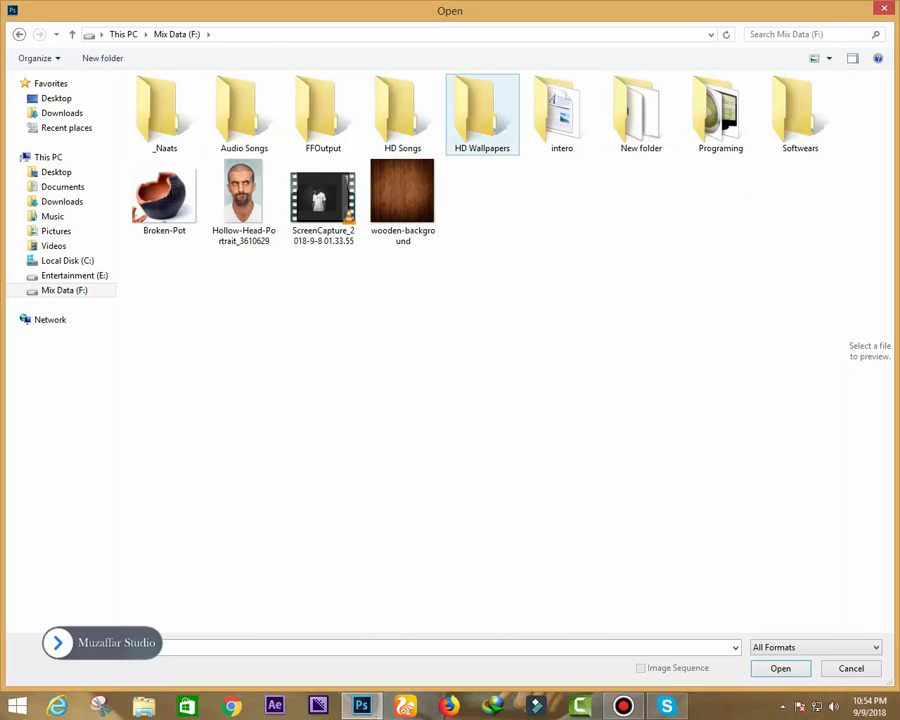
double_click(482, 113)
double_click(322, 110)
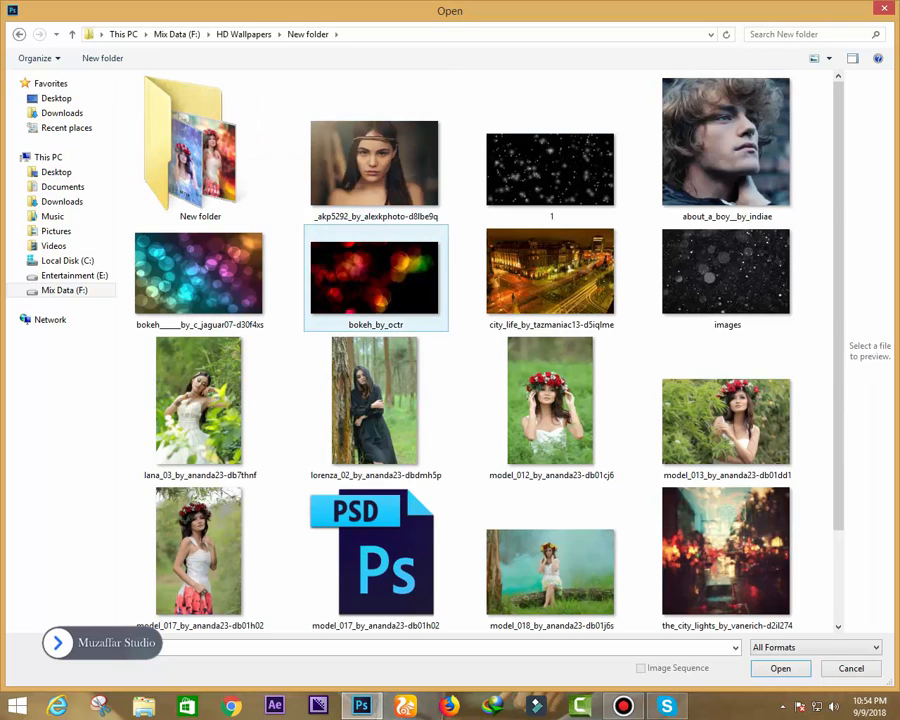
left_click(550, 400)
left_click_drag(375, 277, 873, 349)
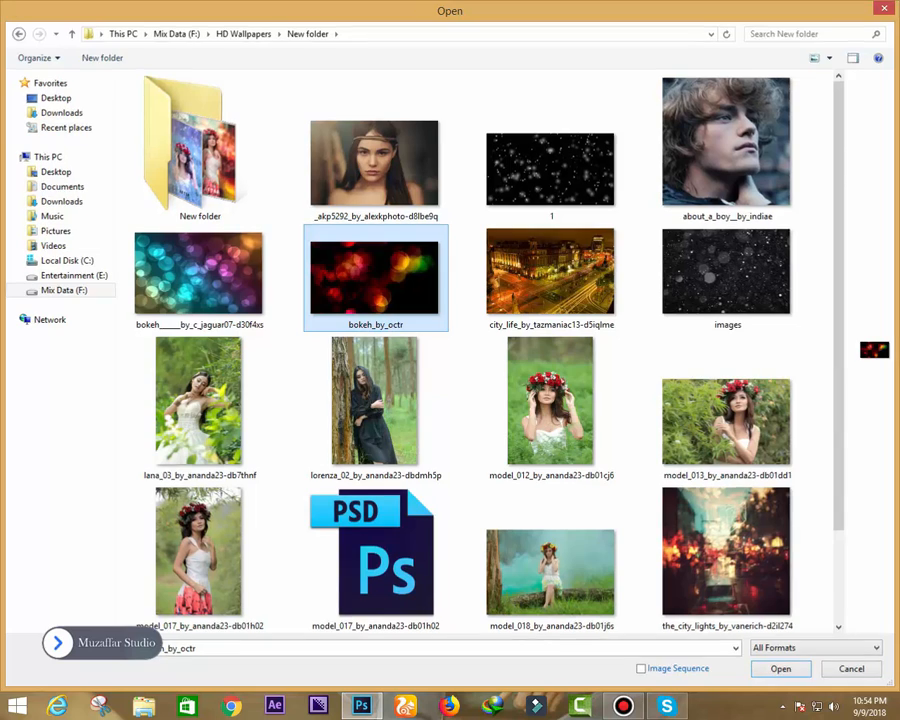
double_click(375, 277)
Bring the bokeh image into the portrait as the top layer, rotate it upright by about 89° and scale it to about 407%
left_click(17, 75)
left_click_drag(190, 235, 278, 264)
key("ctrl+t")
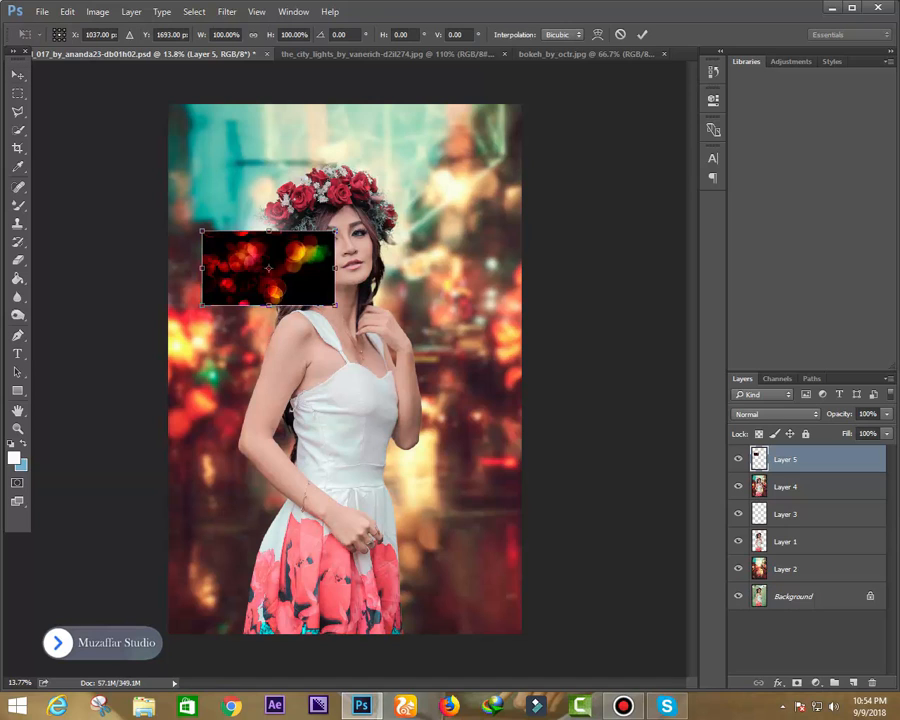
left_click_drag(355, 292, 172, 425)
left_click_drag(306, 333, 474, 627)
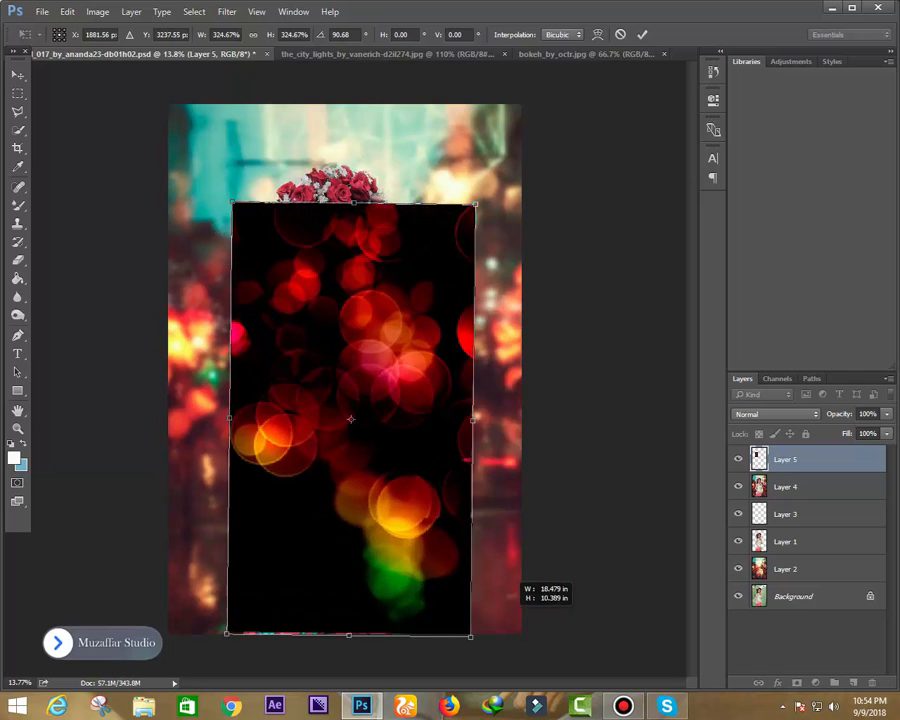
left_click_drag(382, 446, 394, 452)
left_click_drag(504, 177, 542, 91)
left_click_drag(470, 200, 450, 205)
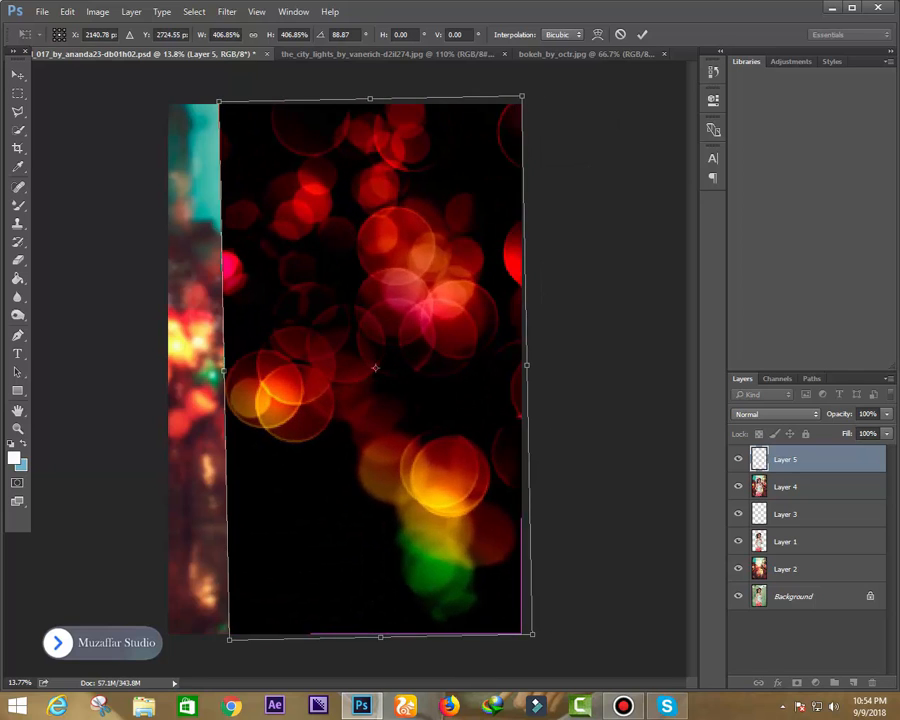
key("Return")
Set the bokeh layer's blend mode to Screen
left_click(775, 413)
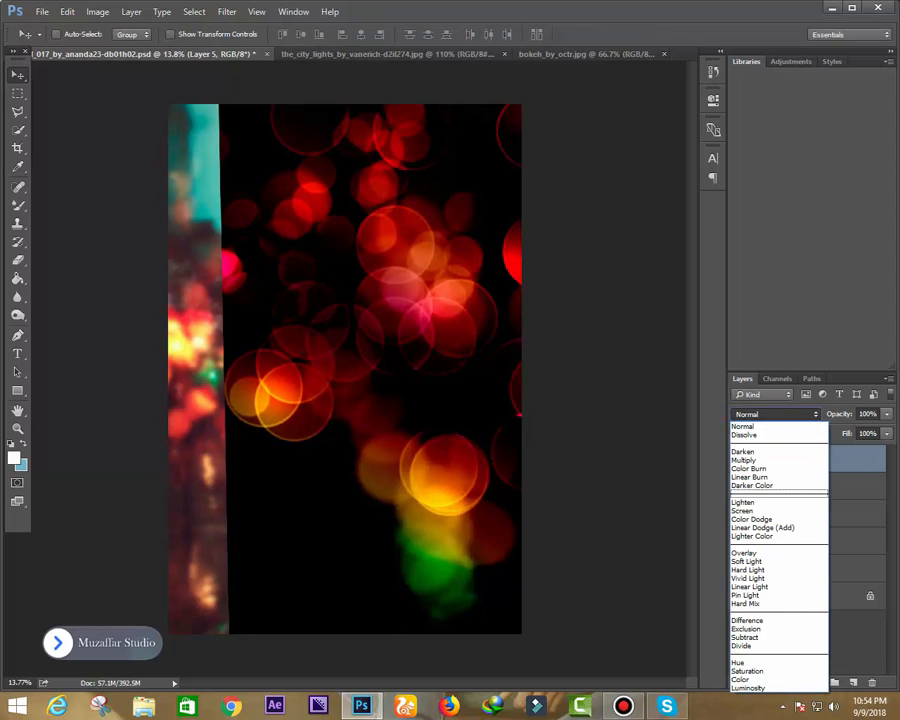
left_click(774, 517)
key("Down")
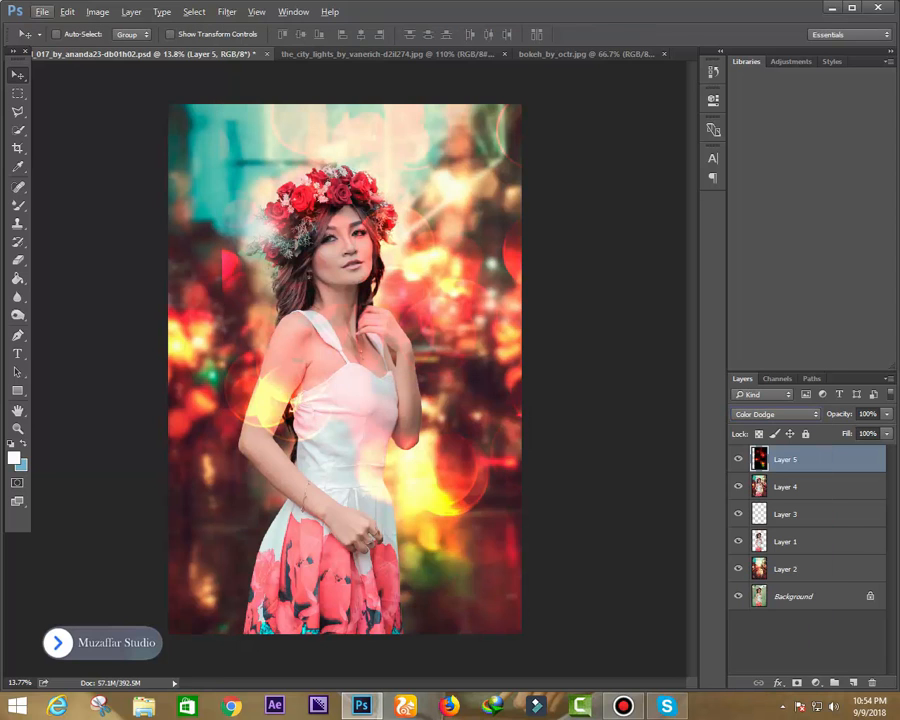
key("Up")
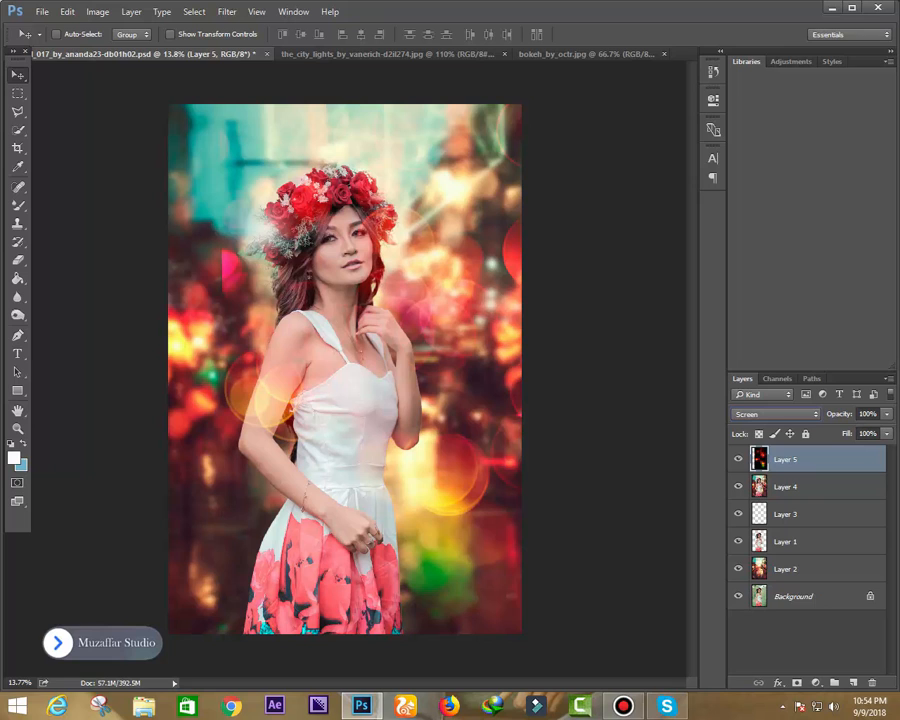
Enlarge the bokeh layer to about 127% and reposition it so its lights spread across the picture
key("ctrl+t")
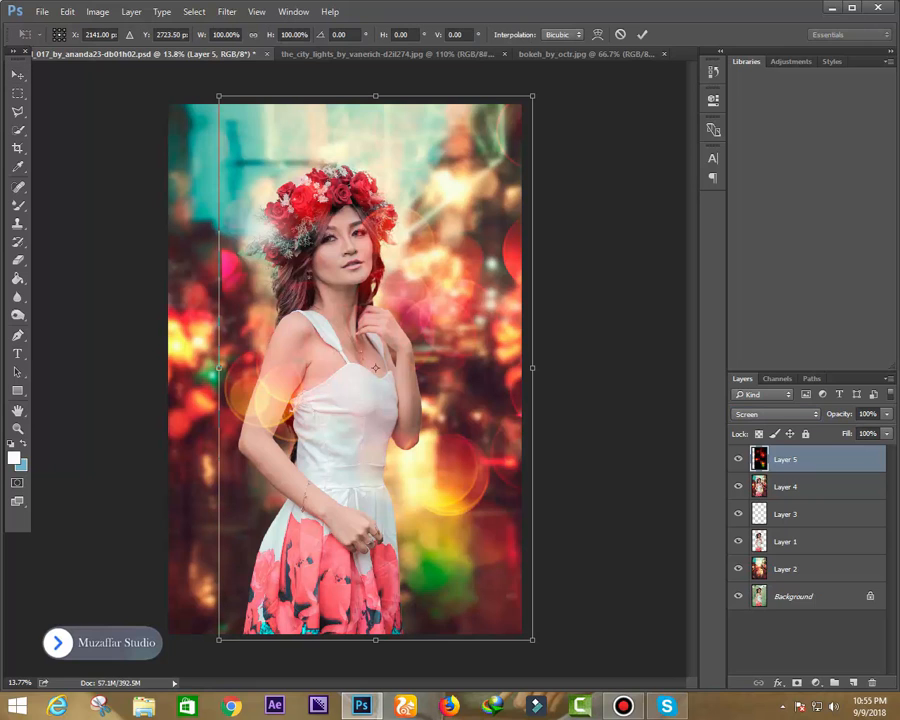
left_click_drag(532, 96, 626, 52)
left_click_drag(440, 334, 446, 317)
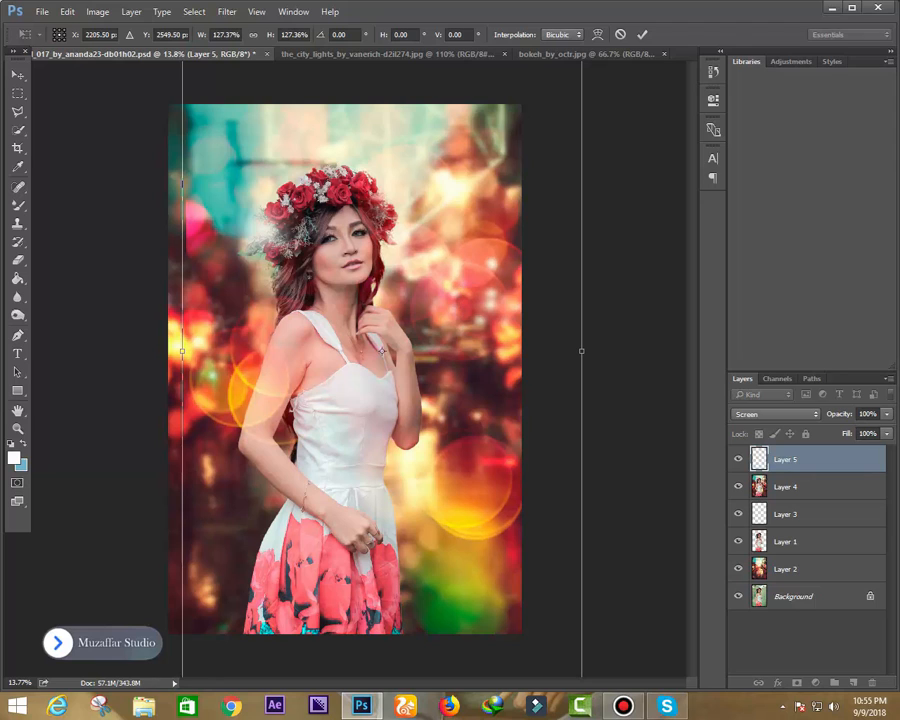
key("Return")
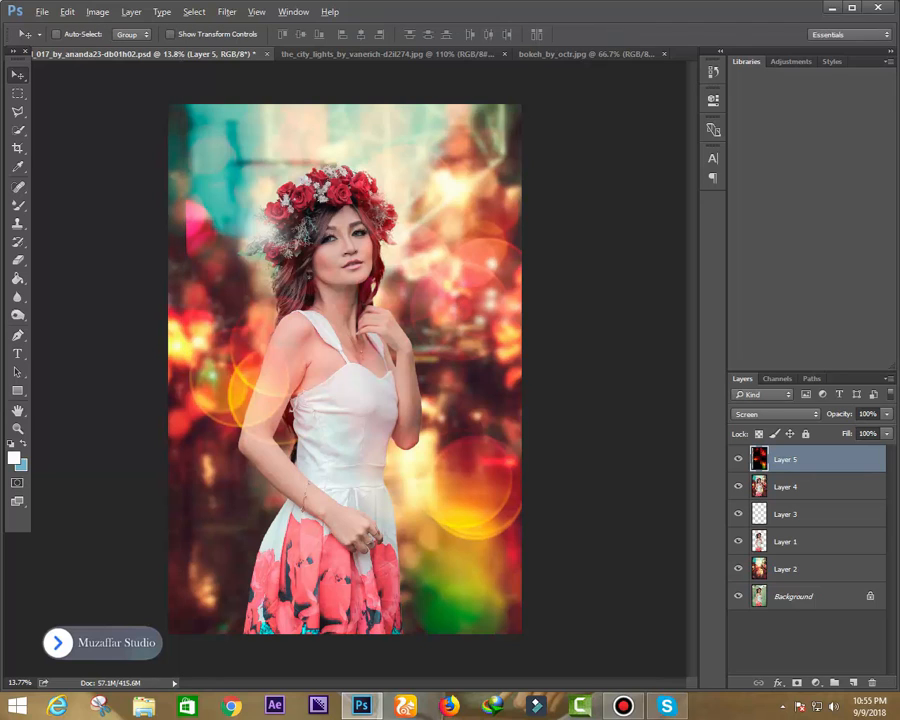
Erase the hard left edge of the bokeh layer with a 300 px Eraser
key("ctrl+minus")
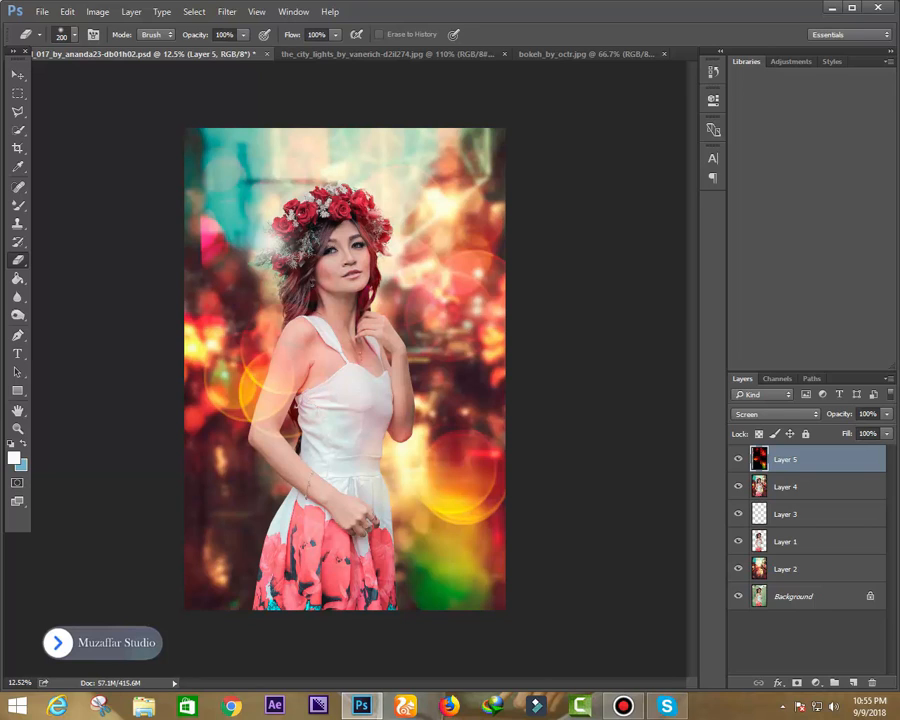
key("bracketright")
key("bracketright")
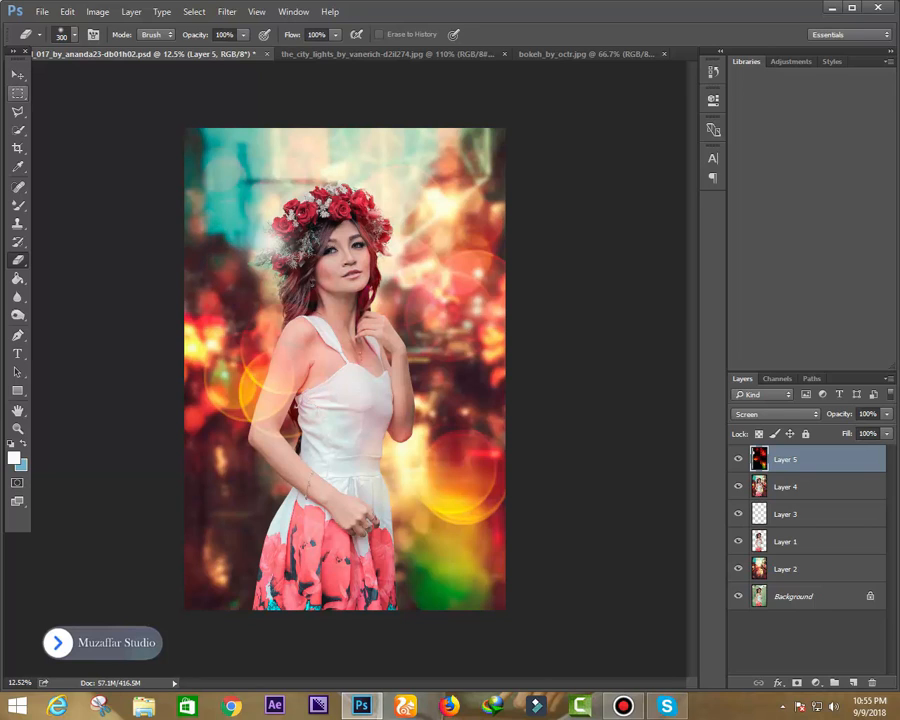
Duplicate the bokeh layer and move the copy over the left half of the picture
left_click(18, 75)
scroll(345, 369, "down", 1)
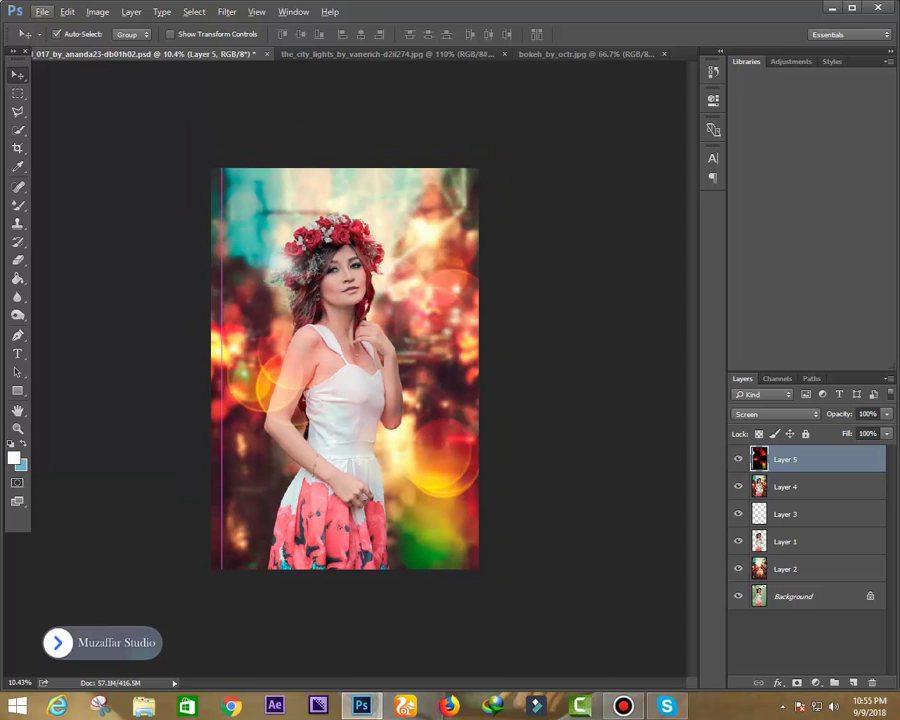
key("ctrl+j")
left_click_drag(427, 330, 256, 290)
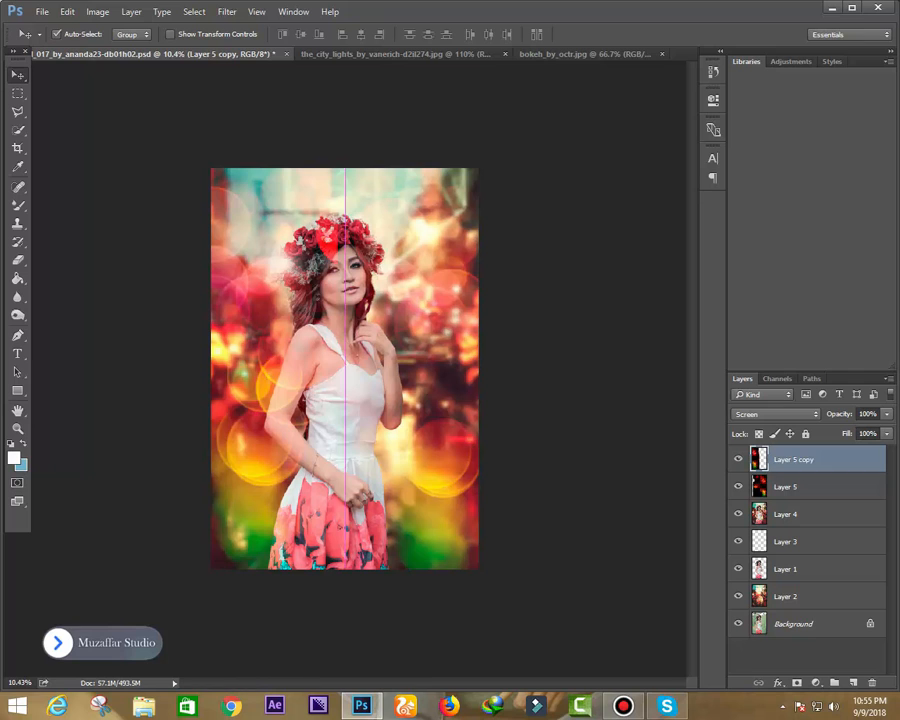
Rotate the bokeh copy by about -22°, shift it slightly over the left side of the picture and apply the transformation
key("ctrl+t")
left_click_drag(360, 625, 459, 549)
left_click_drag(214, 384, 233, 396)
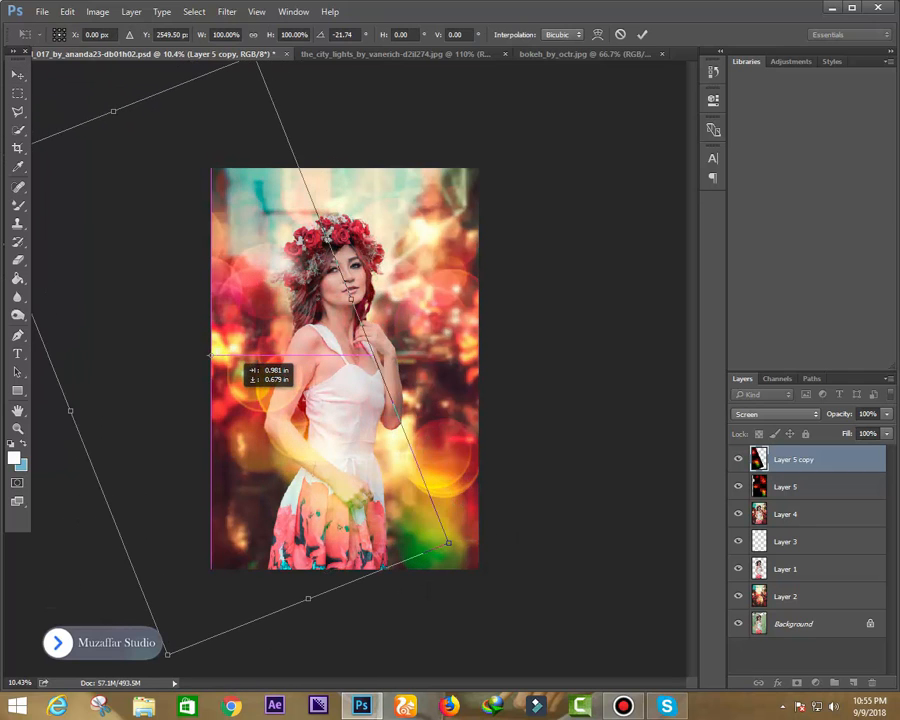
left_click_drag(211, 355, 211, 354)
key("e")
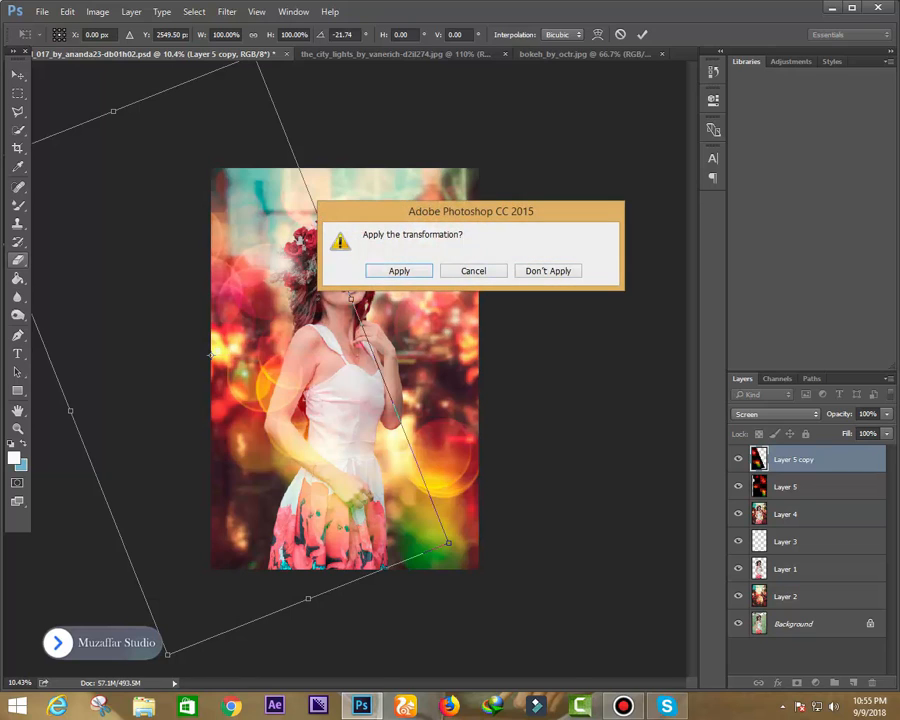
key("Escape")
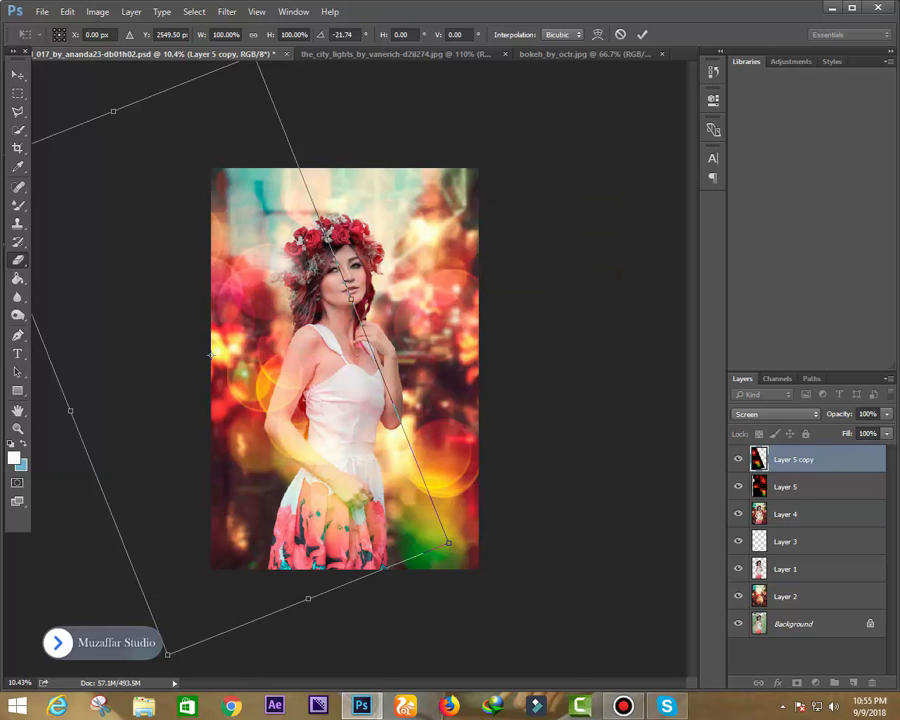
key("Return")
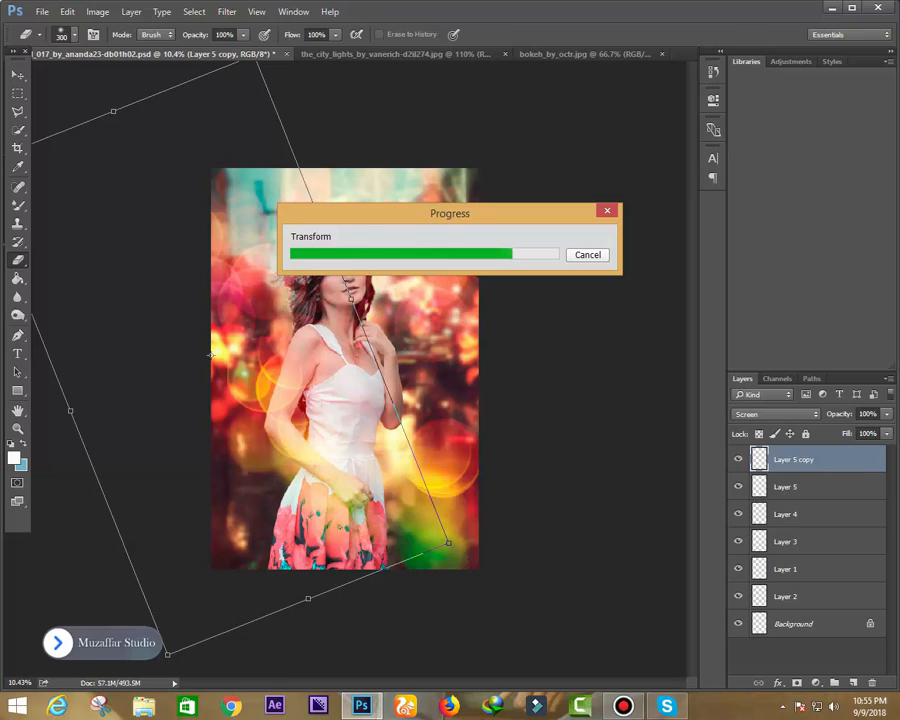
Erase the bokeh copy's lights from the model's dress, arm and hand with a large Eraser of 1000 to 1700 px
key("bracketright")
key("bracketright")
key("bracketright")
key("bracketright")
key("bracketright")
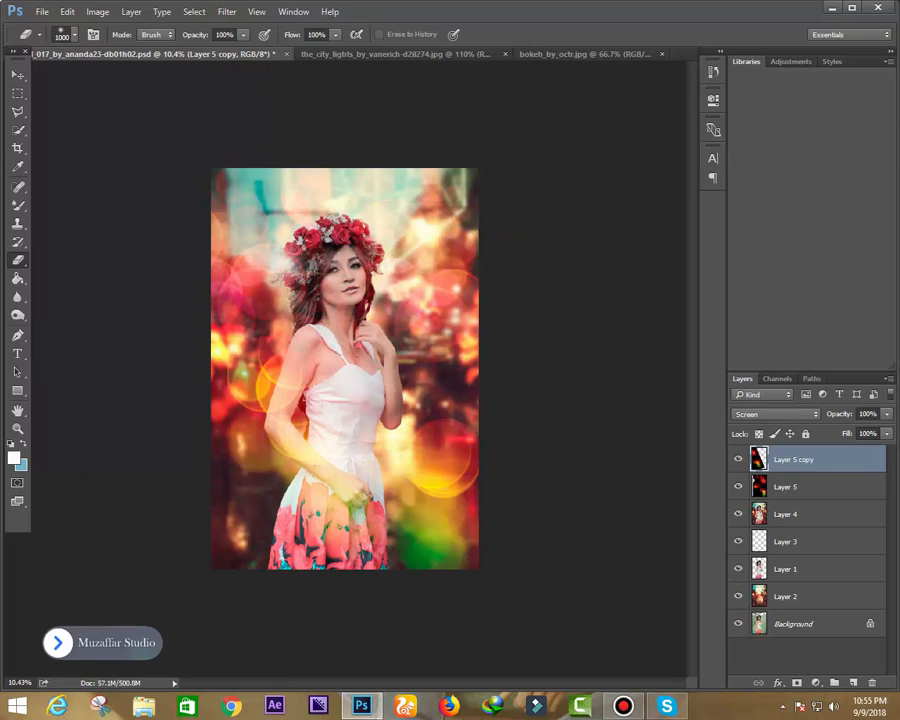
mouse_move(343, 529)
left_mouse_down()
mouse_move(318, 490)
mouse_move(235, 433)
left_mouse_up()
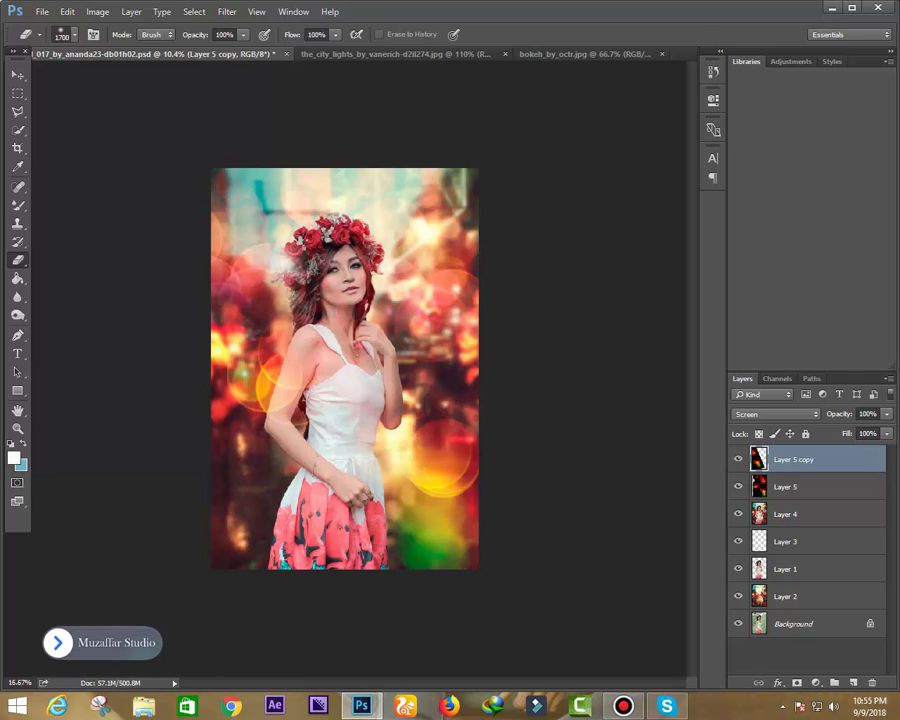
key("ctrl+plus")
scroll(345, 368, "up", 3)
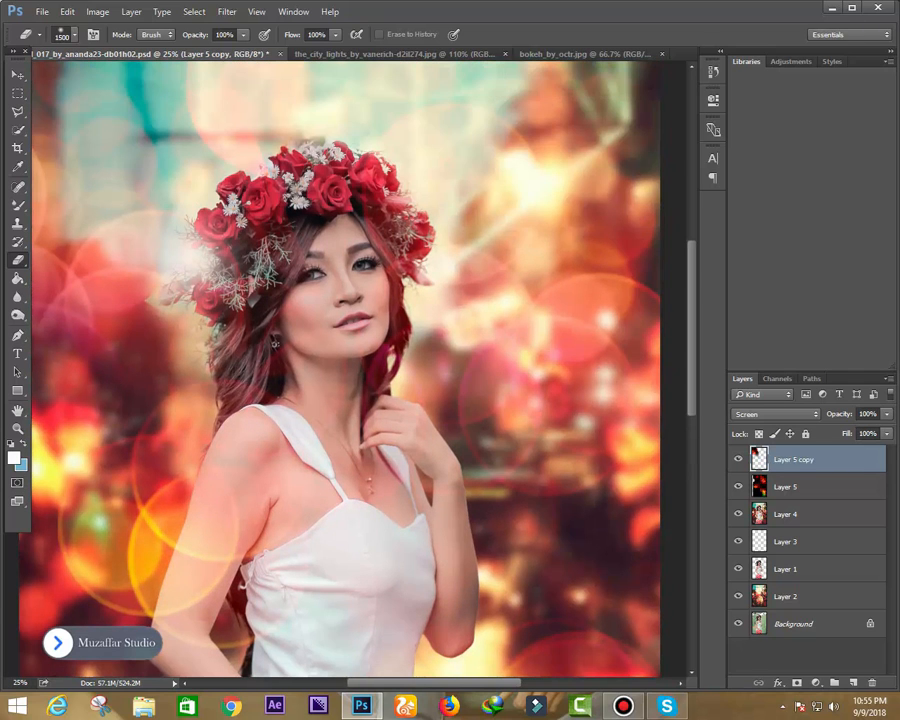
Erase the original bokeh layer's lights from the model's face, hair and dress with a 1000 px Eraser
key("bracketleft")
key("alt+bracketleft")
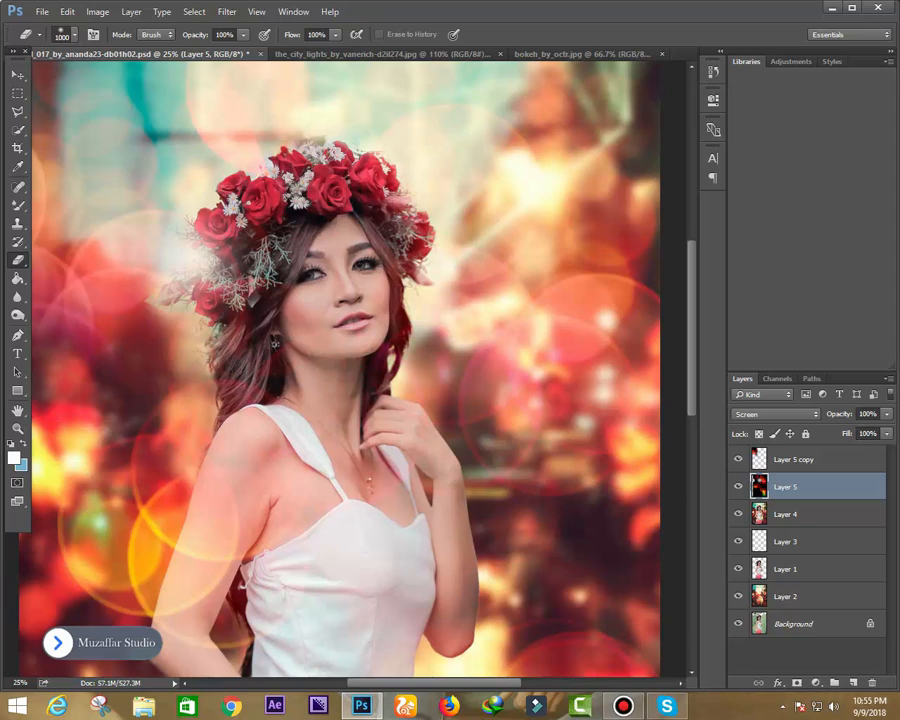
key("ctrl+minus")
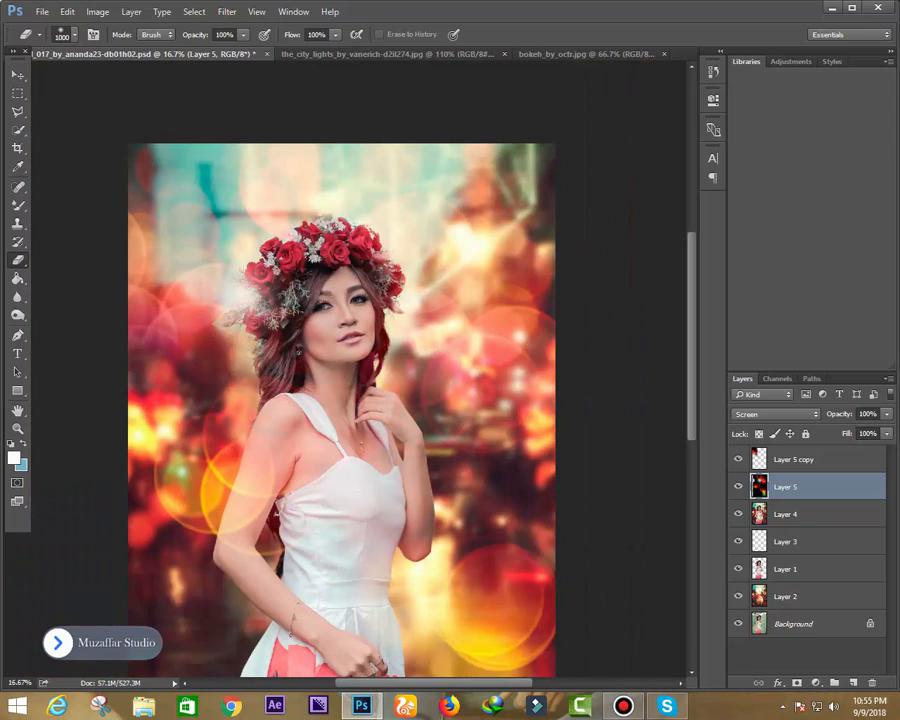
scroll(360, 370, "down", 3)
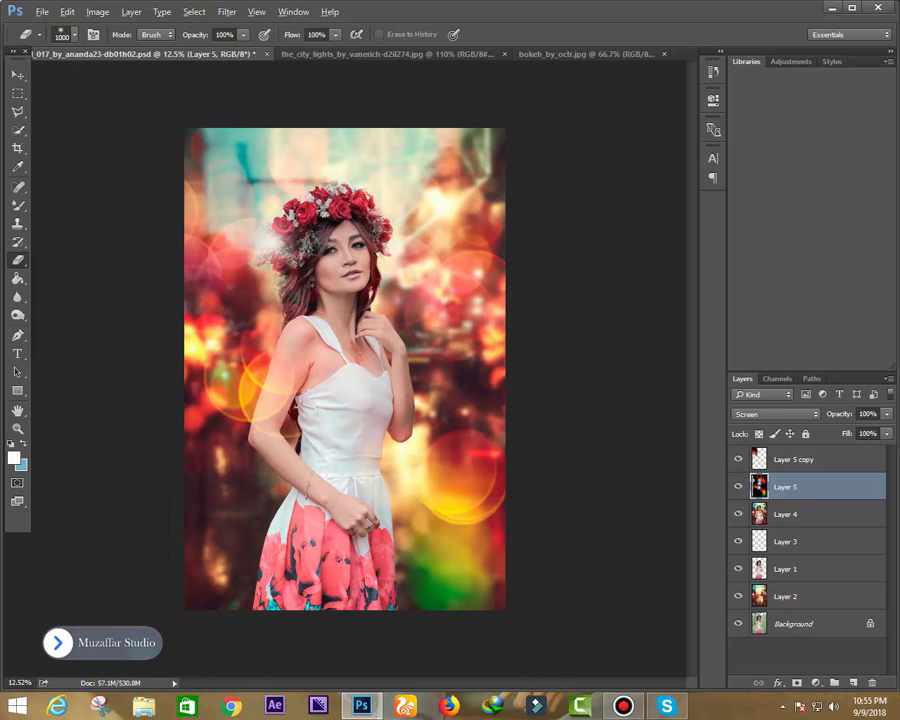
Stamp all visible layers into a new merged layer above the bokeh copy and duplicate that merged layer
key("alt")
key("alt+bracketright")
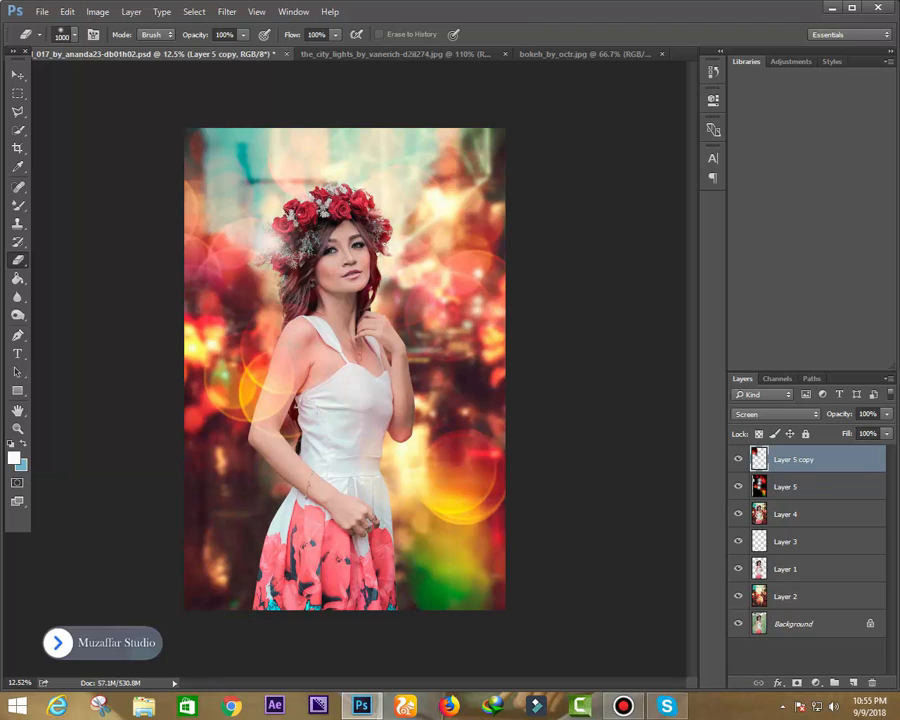
key("v")
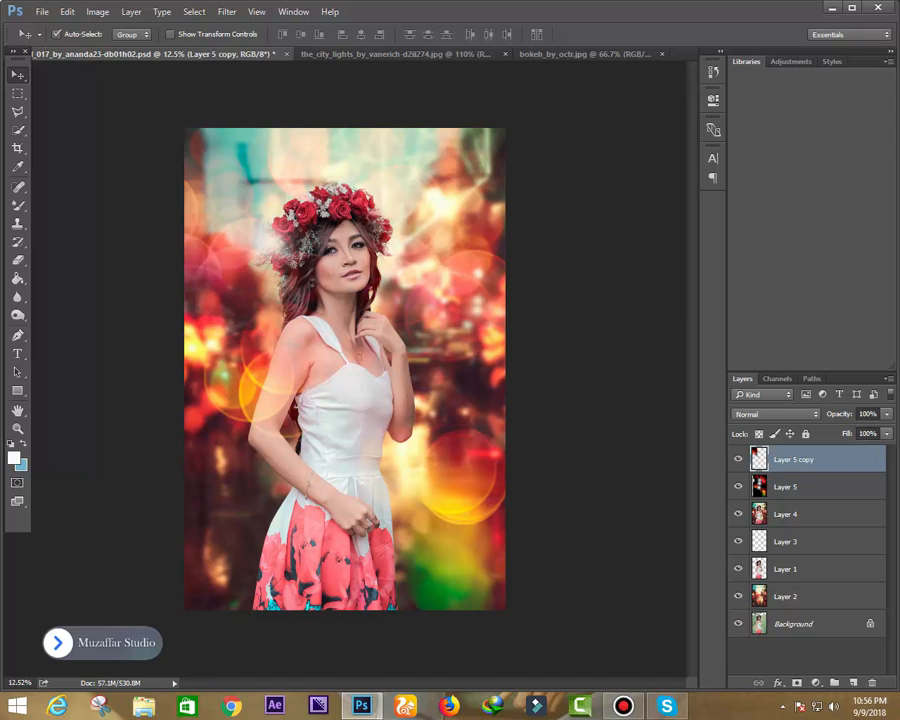
key("ctrl+shift+alt+e")
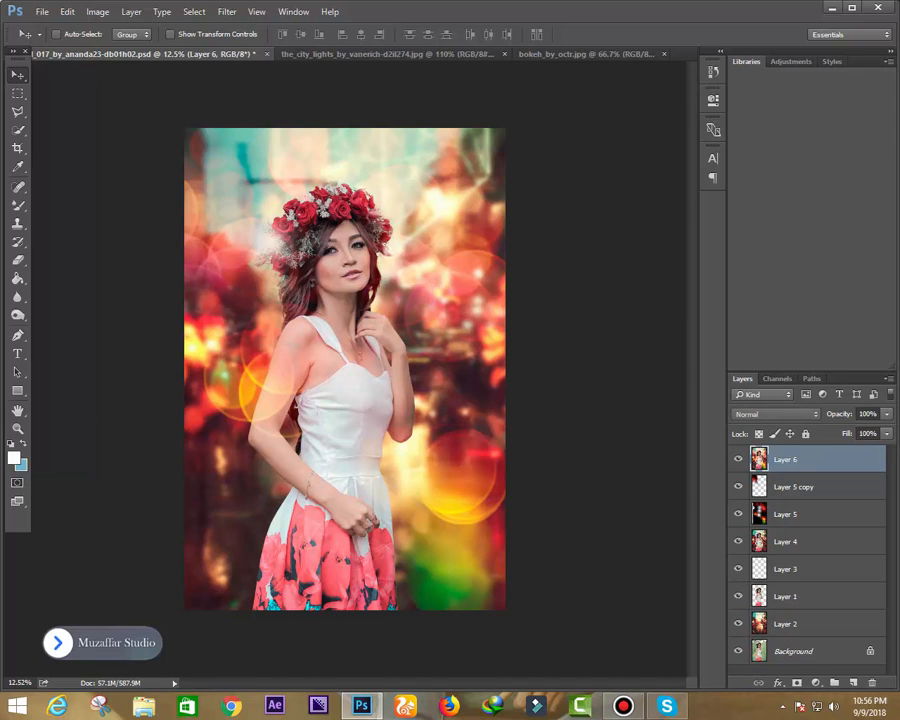
key("ctrl+j")
Raise the master saturation of the duplicated merged layer to about +11 with Hue/Saturation
key("ctrl+u")
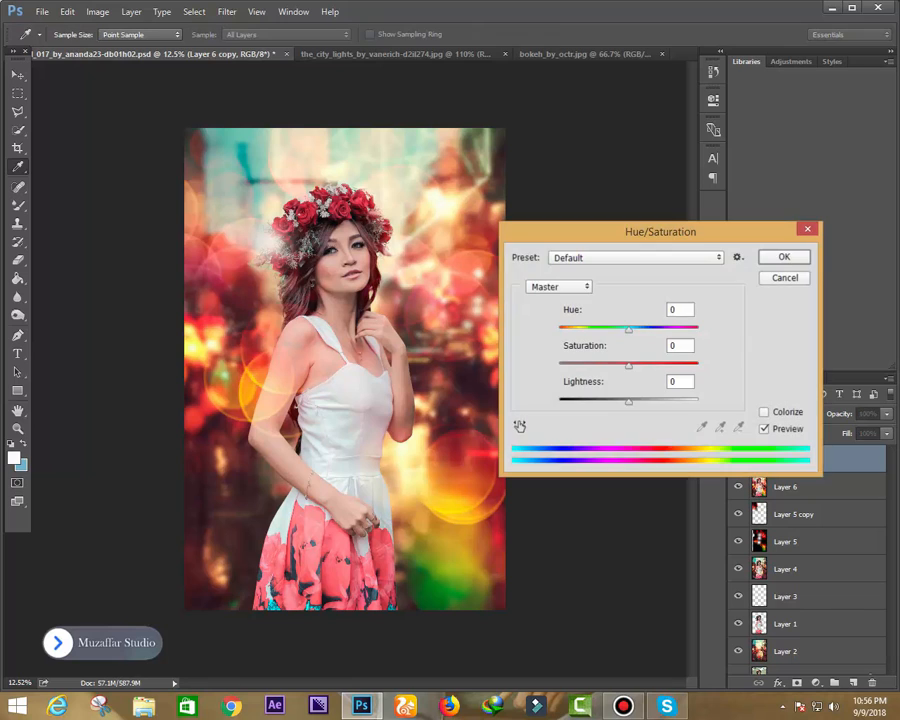
left_click_drag(629, 365, 632, 365)
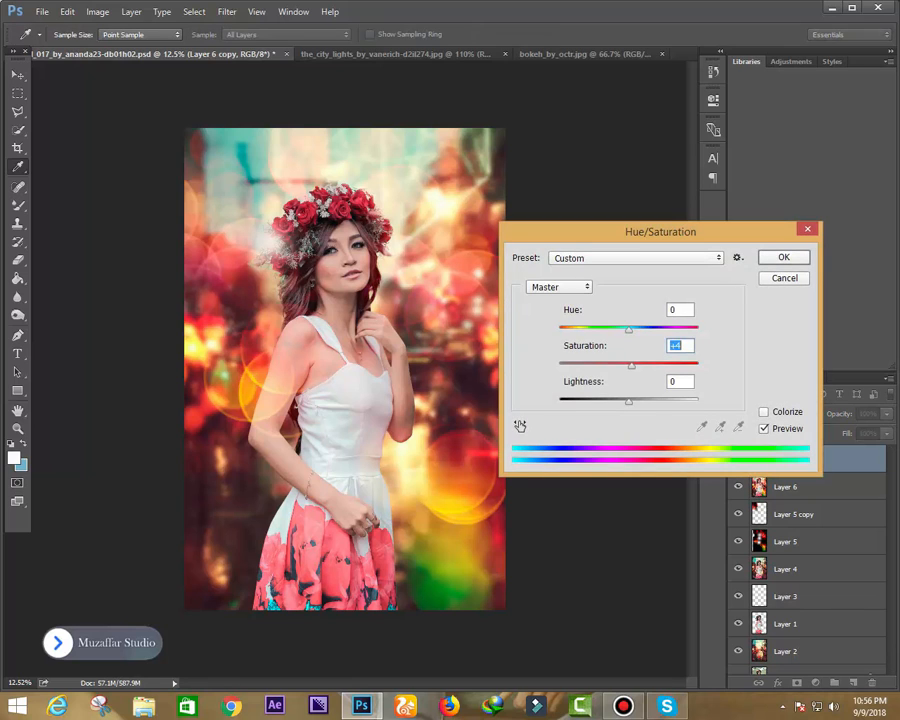
key("Up")
key("Up")
key("Up")
key("Up")
key("Up")
key("Up")
key("Up")
key("Return")
key("v")
key("ctrl+0")
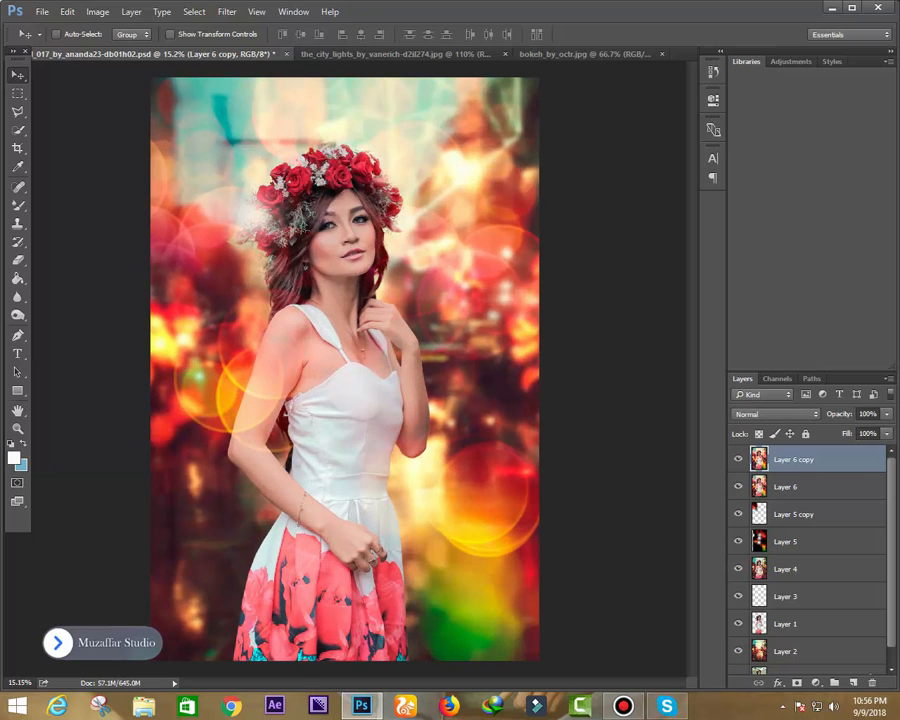
scroll(345, 369, "down", 1)
key("ctrl+l")
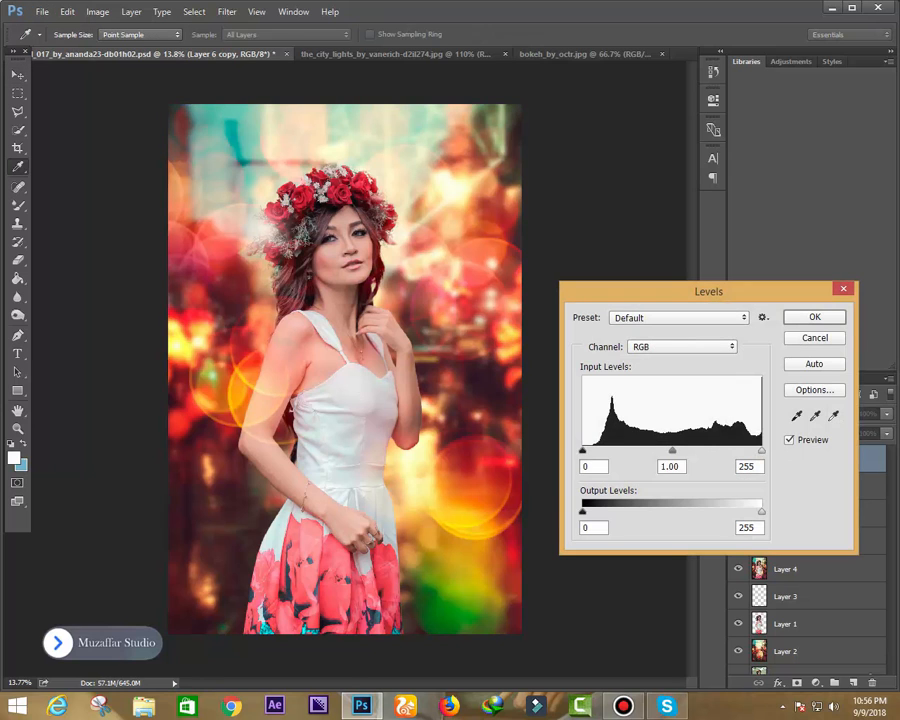
mouse_move(672, 450)
left_mouse_down()
mouse_move(663, 450)
mouse_move(672, 450)
left_mouse_up()
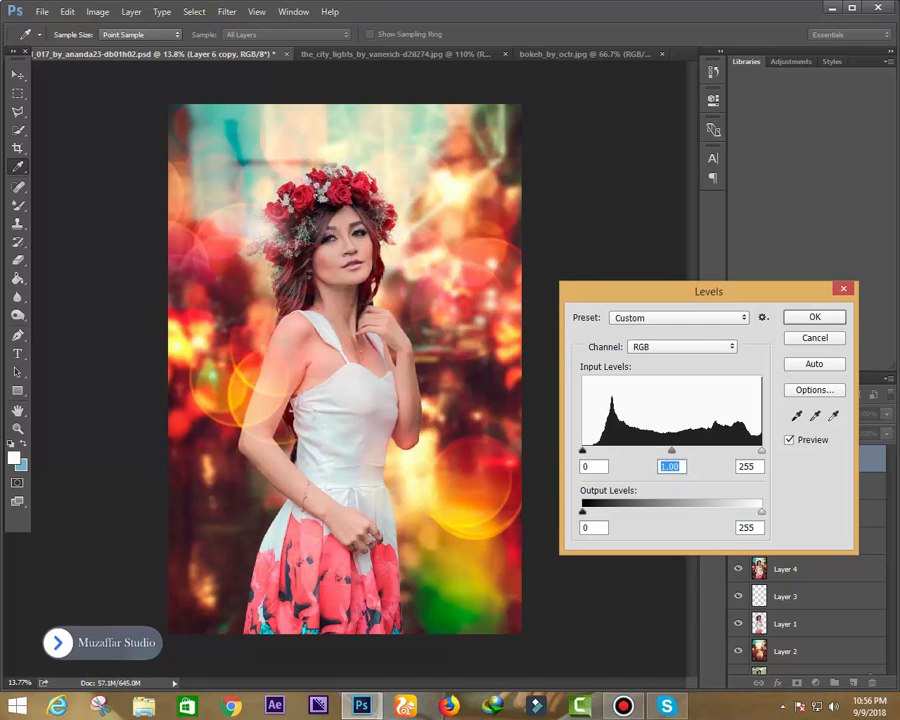
type("0")
left_click_drag(582, 450, 588, 450)
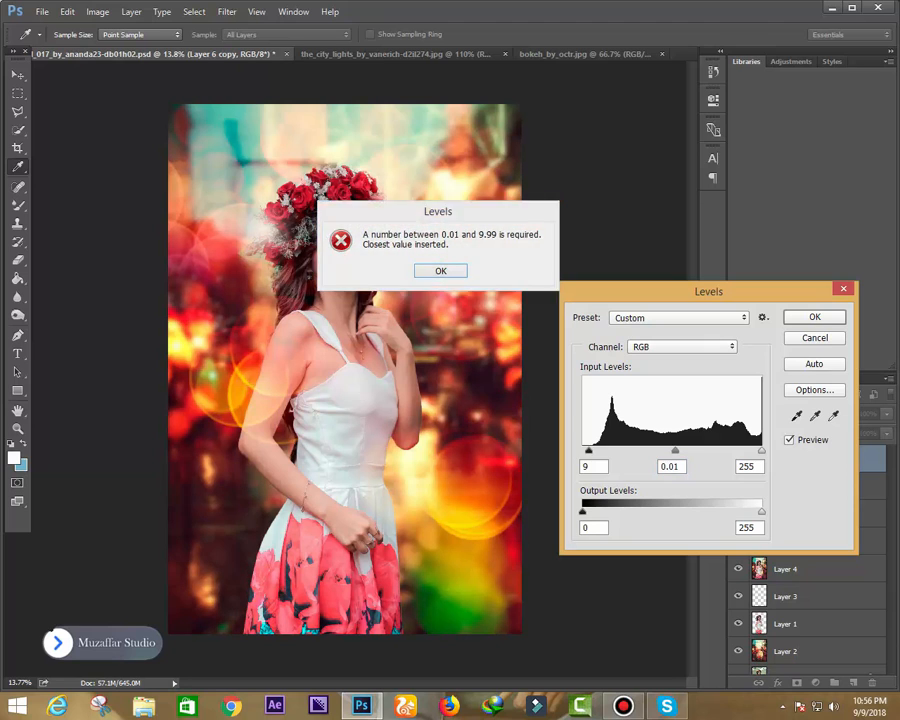
key("Return")
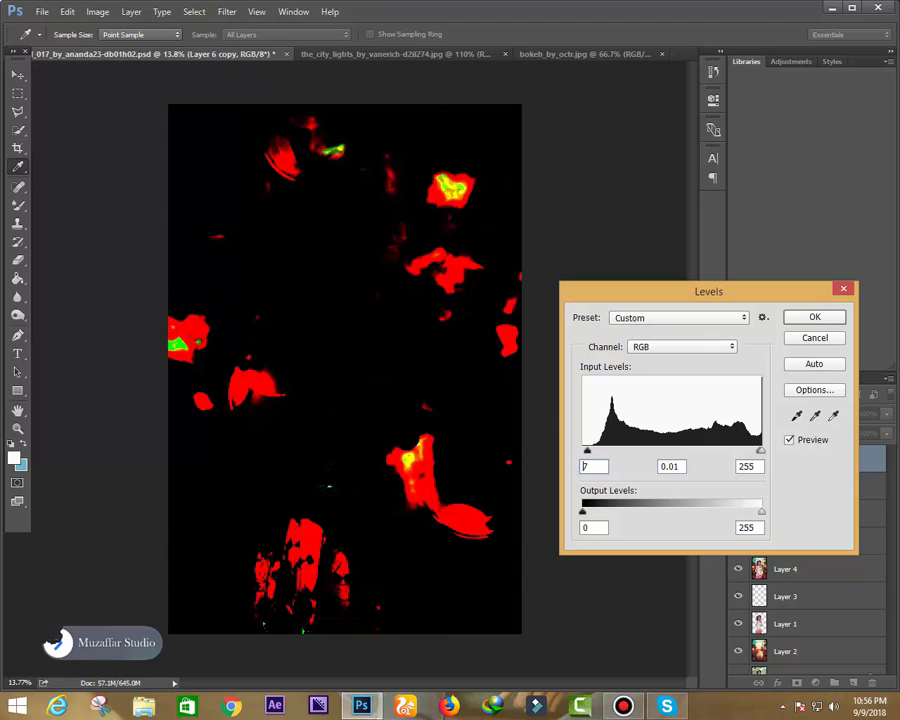
left_click_drag(587, 451, 582, 451)
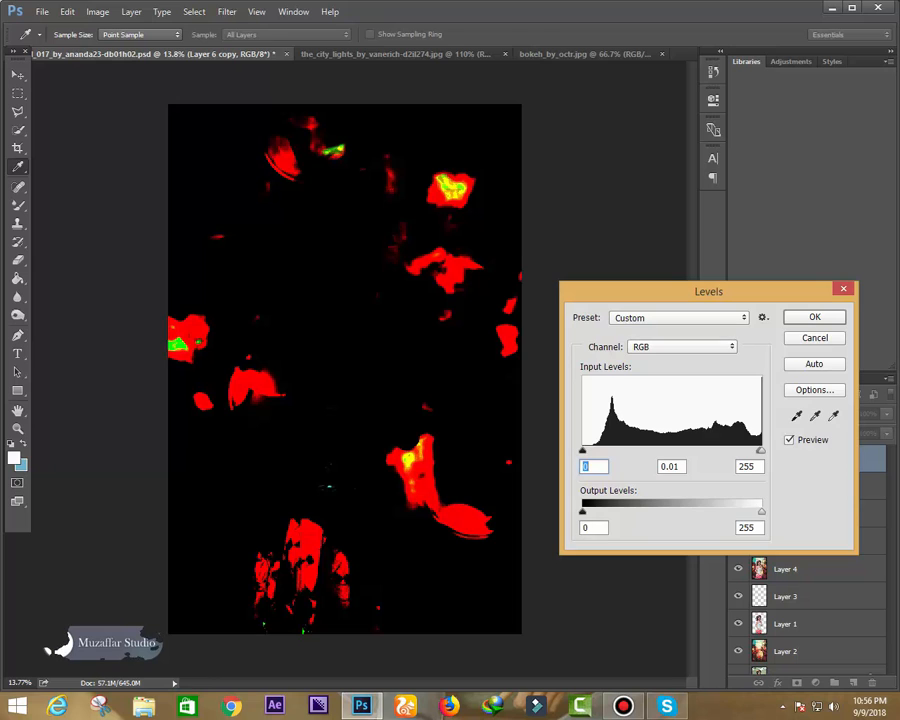
key("Escape")
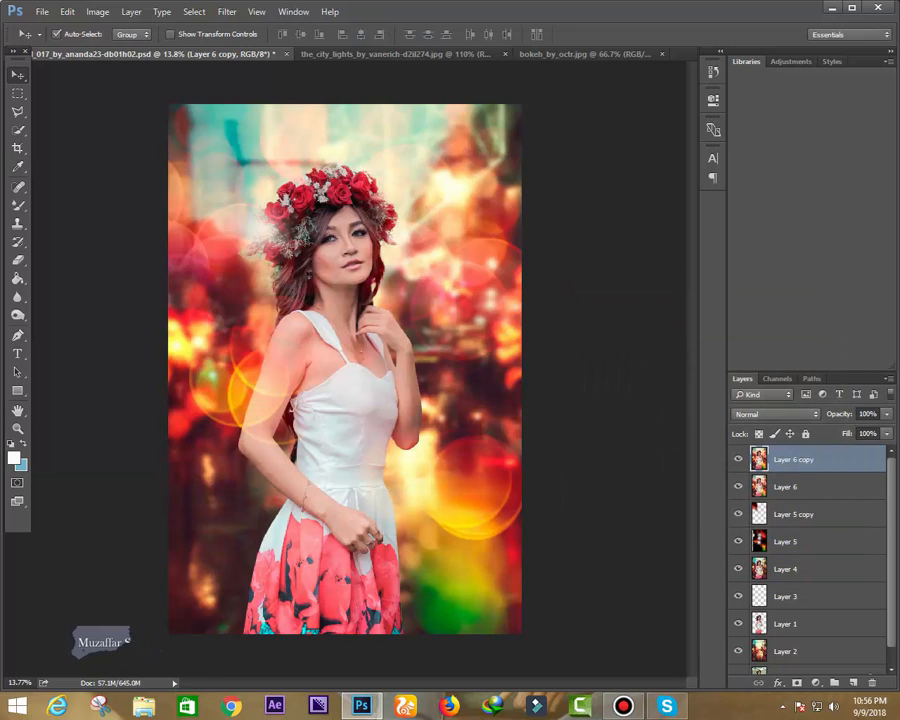
Darken the shadows of the duplicated merged layer with Levels by setting the black input level to 2
key("ctrl+l")
type("2")
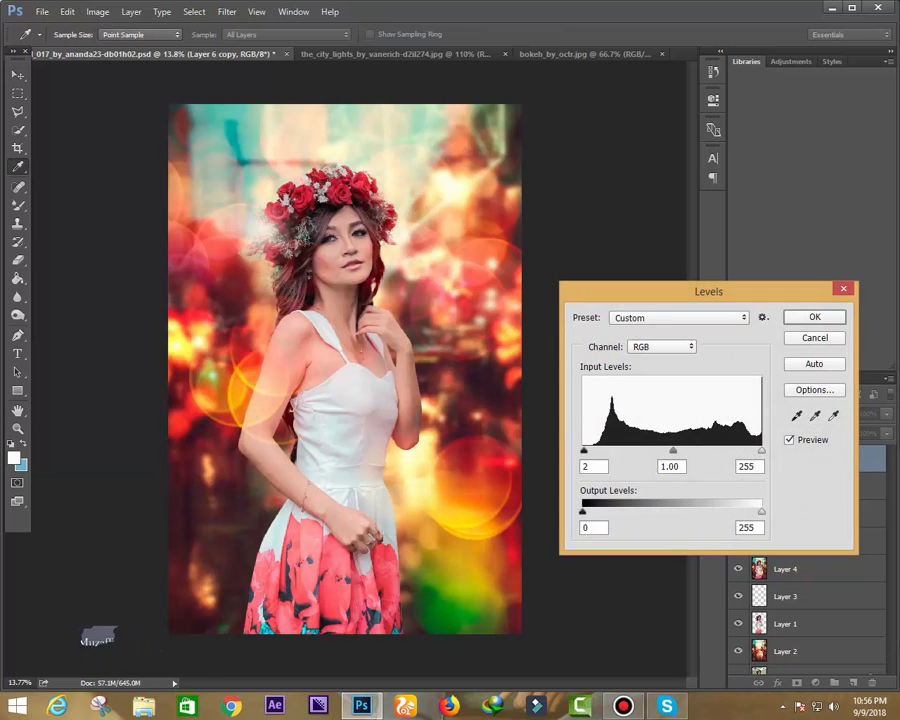
key("Return")
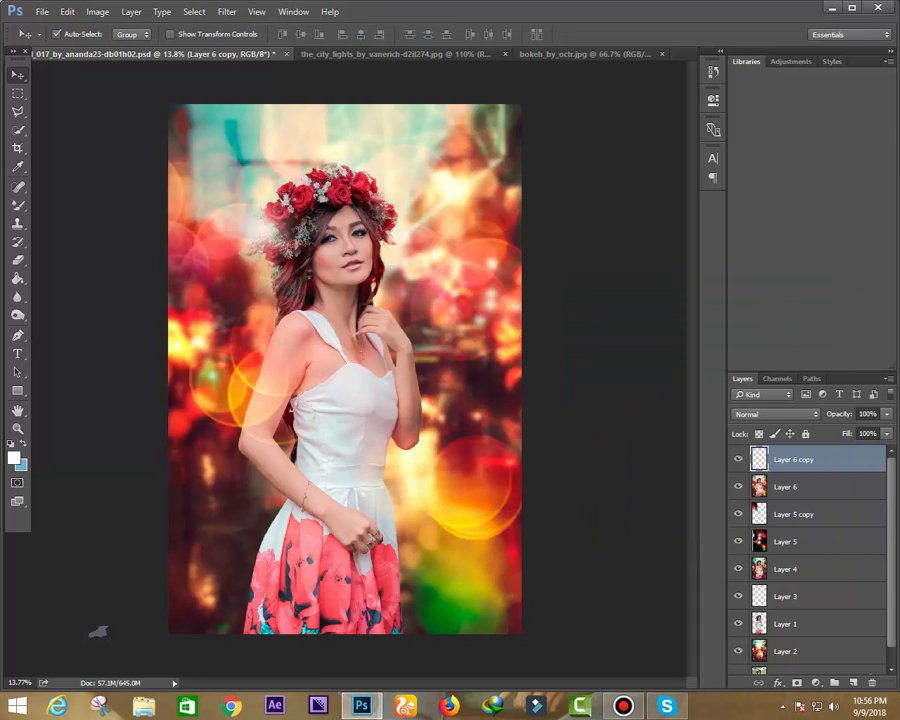
scroll(98, 632, "down", 1)
scroll(98, 632, "up", 2)
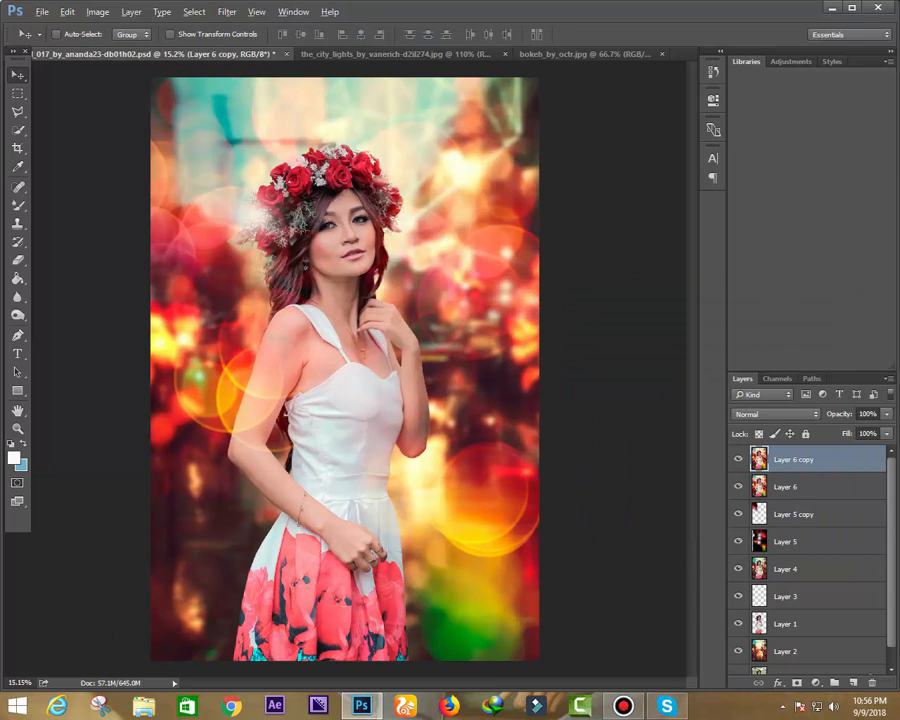